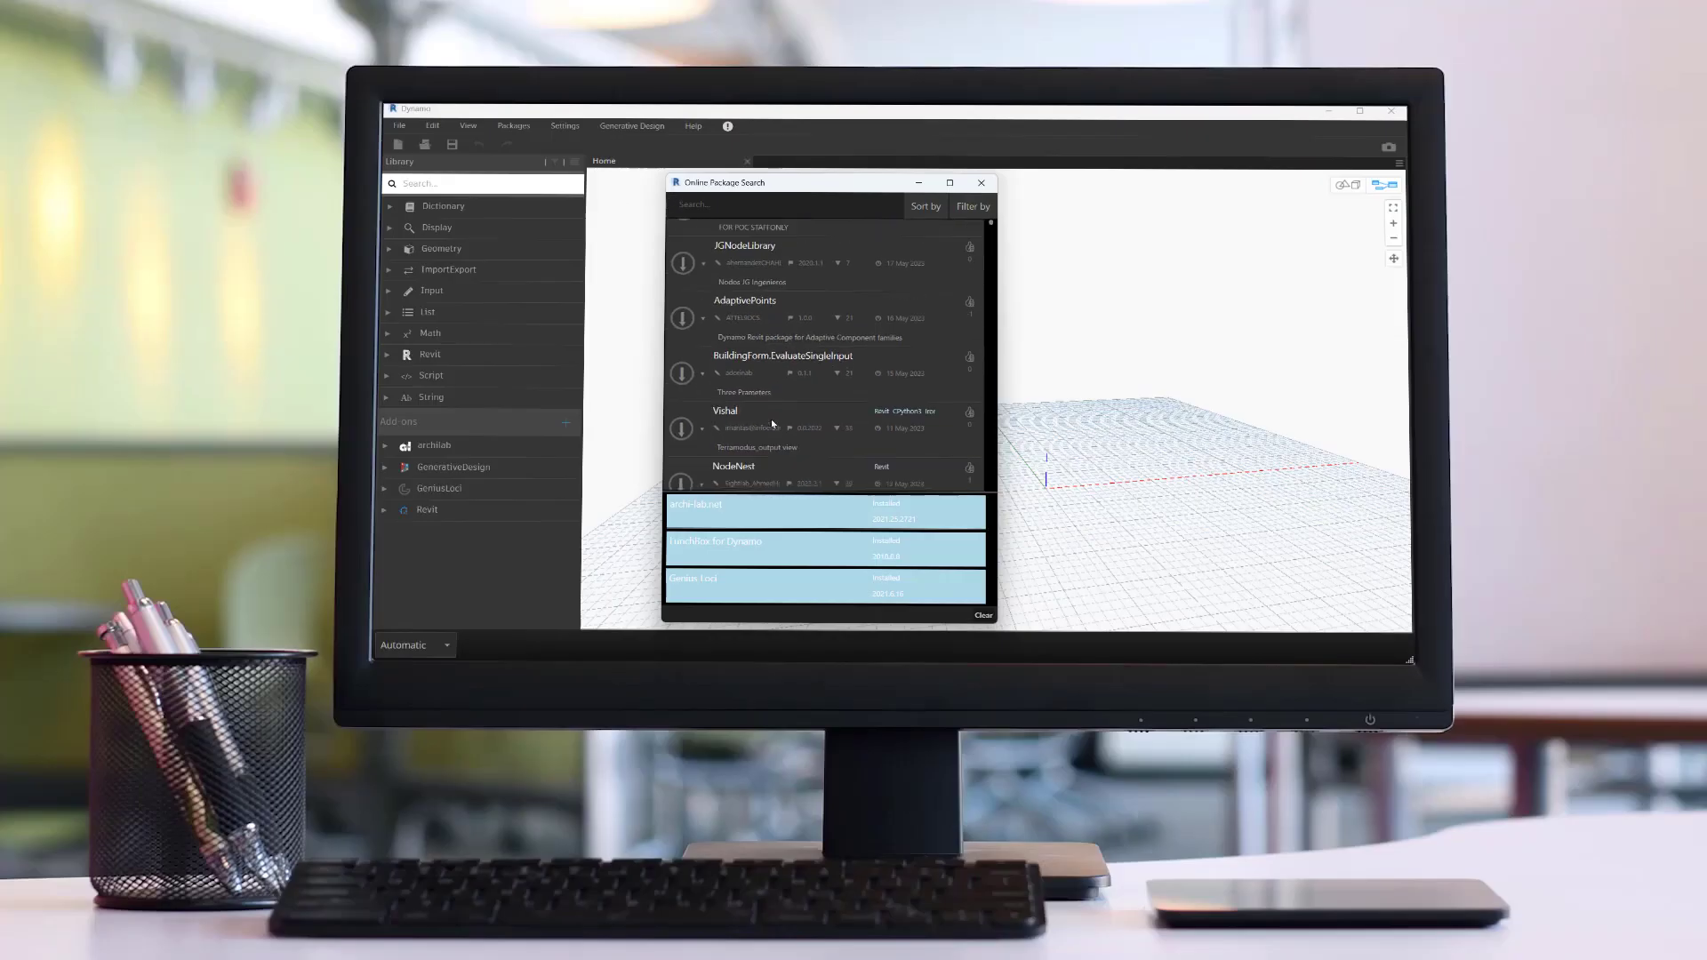
- Close the Online Package Search window
{"action": "scroll", "coordinate": [810, 418], "scroll_direction": "down", "scroll_amount": 10}
{"action": "scroll", "coordinate": [832, 386], "scroll_direction": "down", "scroll_amount": 4}
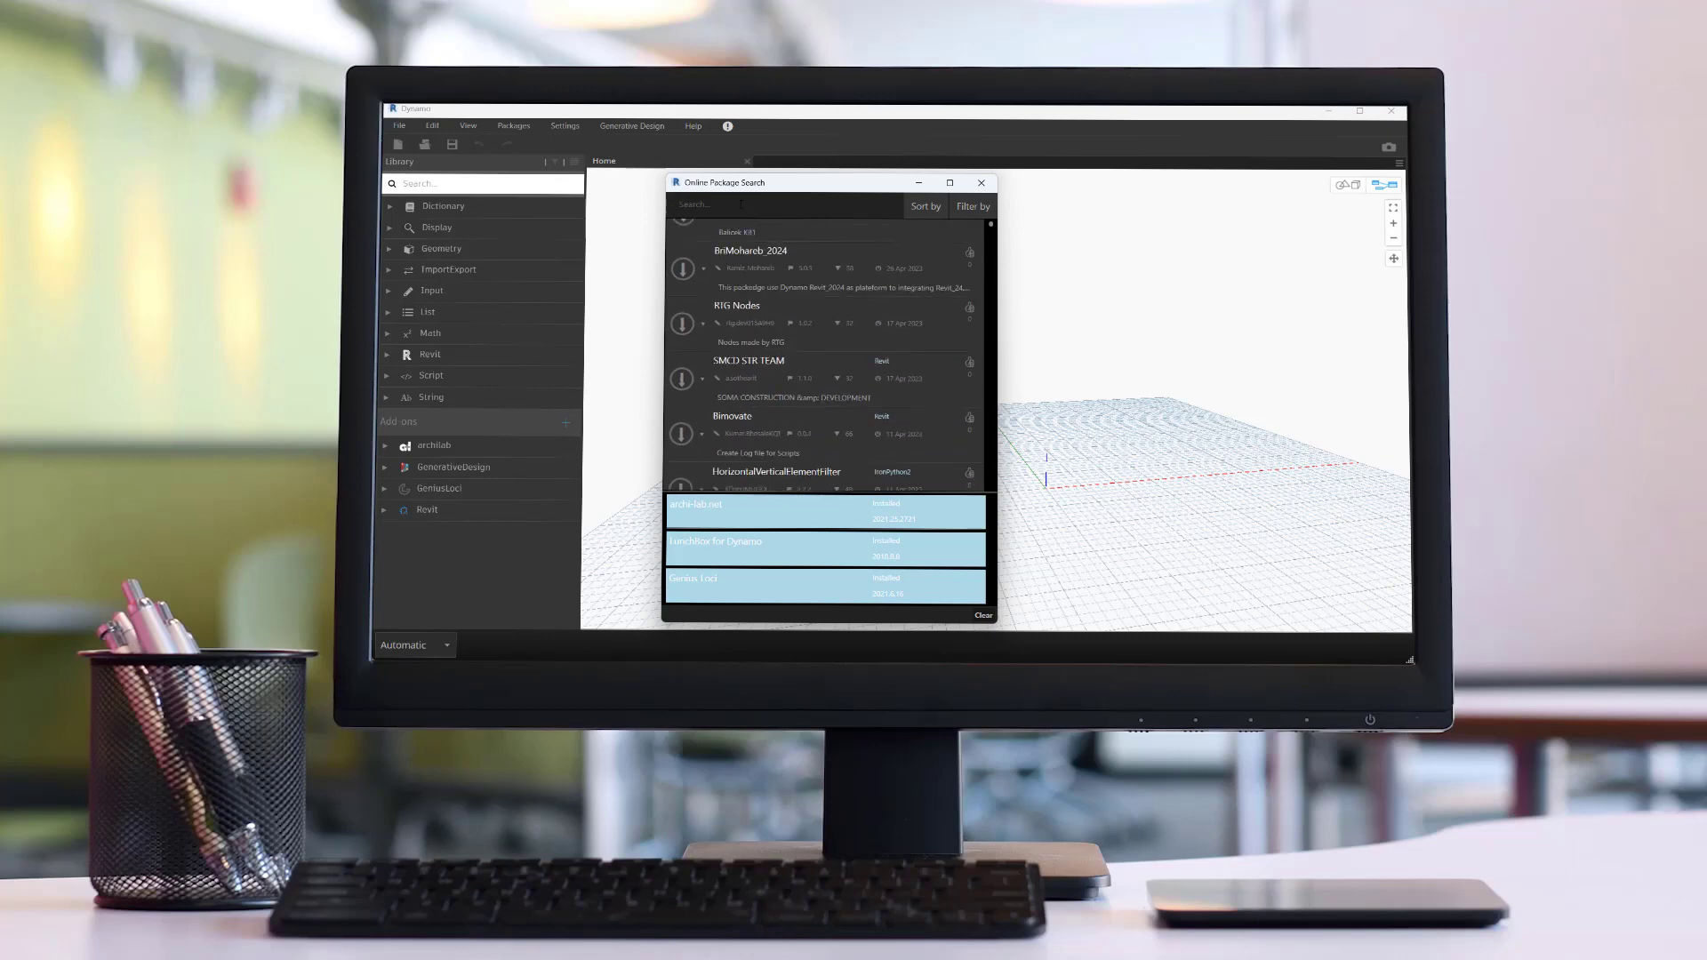
{"action": "left_click", "coordinate": [981, 183]}
- Add an archilab Excel > Workbook Worksheets node to the canvas
{"action": "left_click", "coordinate": [515, 448]}
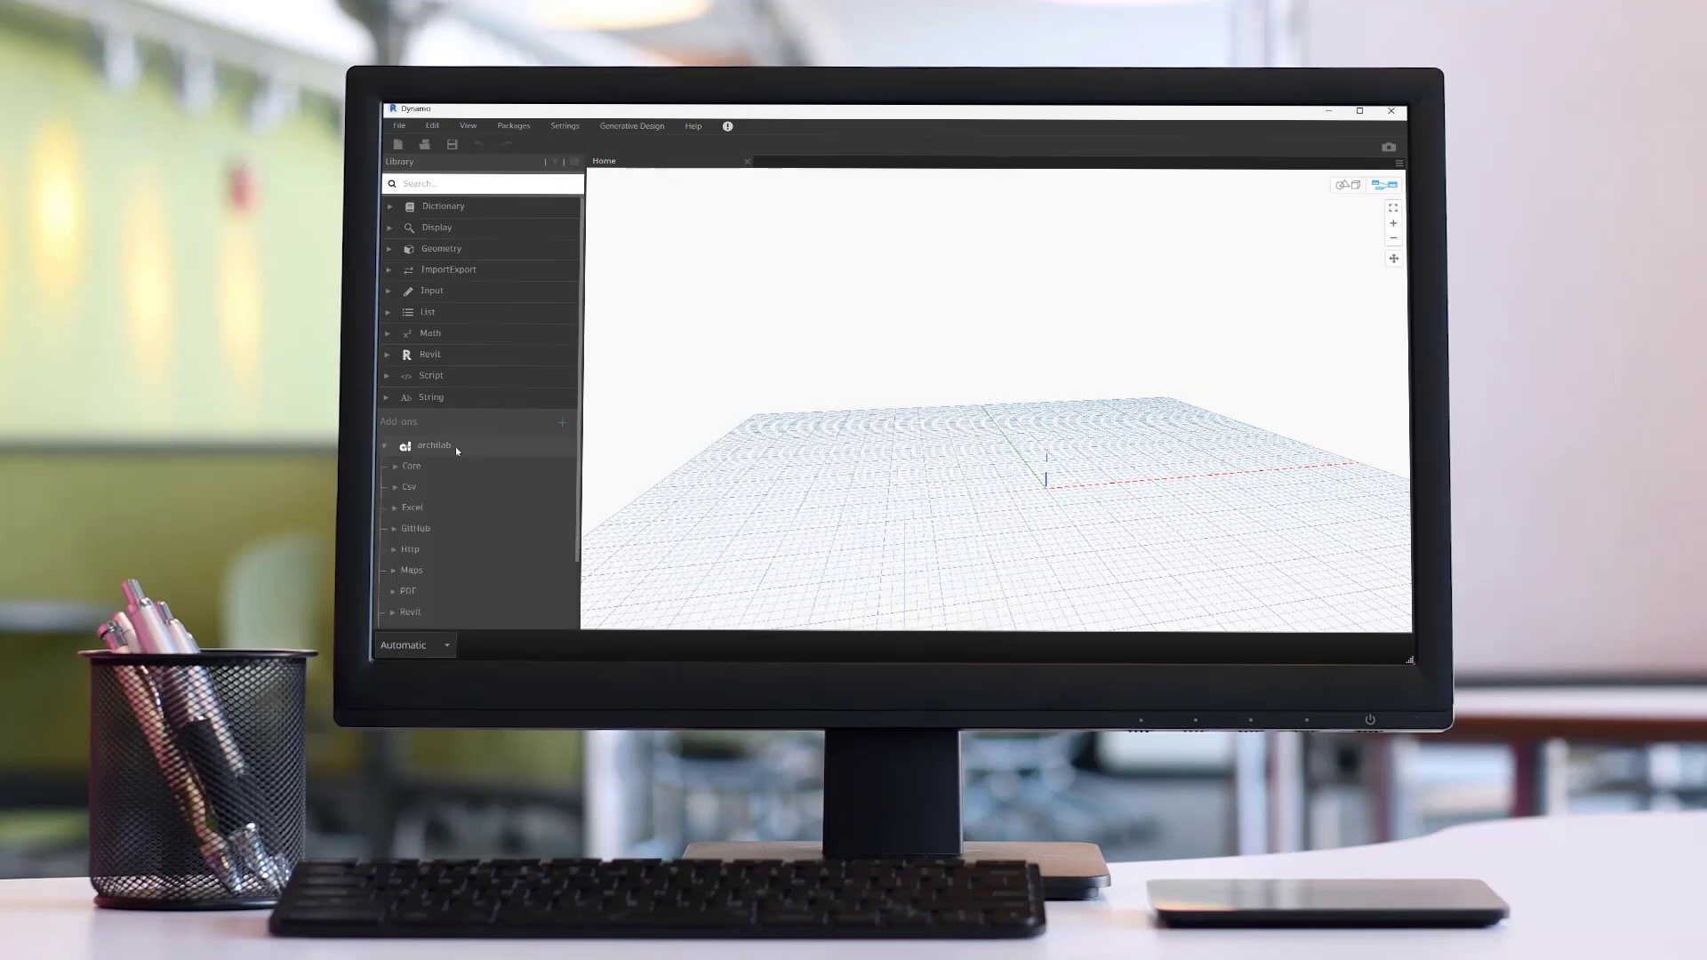
{"action": "scroll", "coordinate": [495, 496], "scroll_direction": "down", "scroll_amount": 3}
{"action": "left_click", "coordinate": [400, 427]}
{"action": "scroll", "coordinate": [499, 434], "scroll_direction": "down", "scroll_amount": 2}
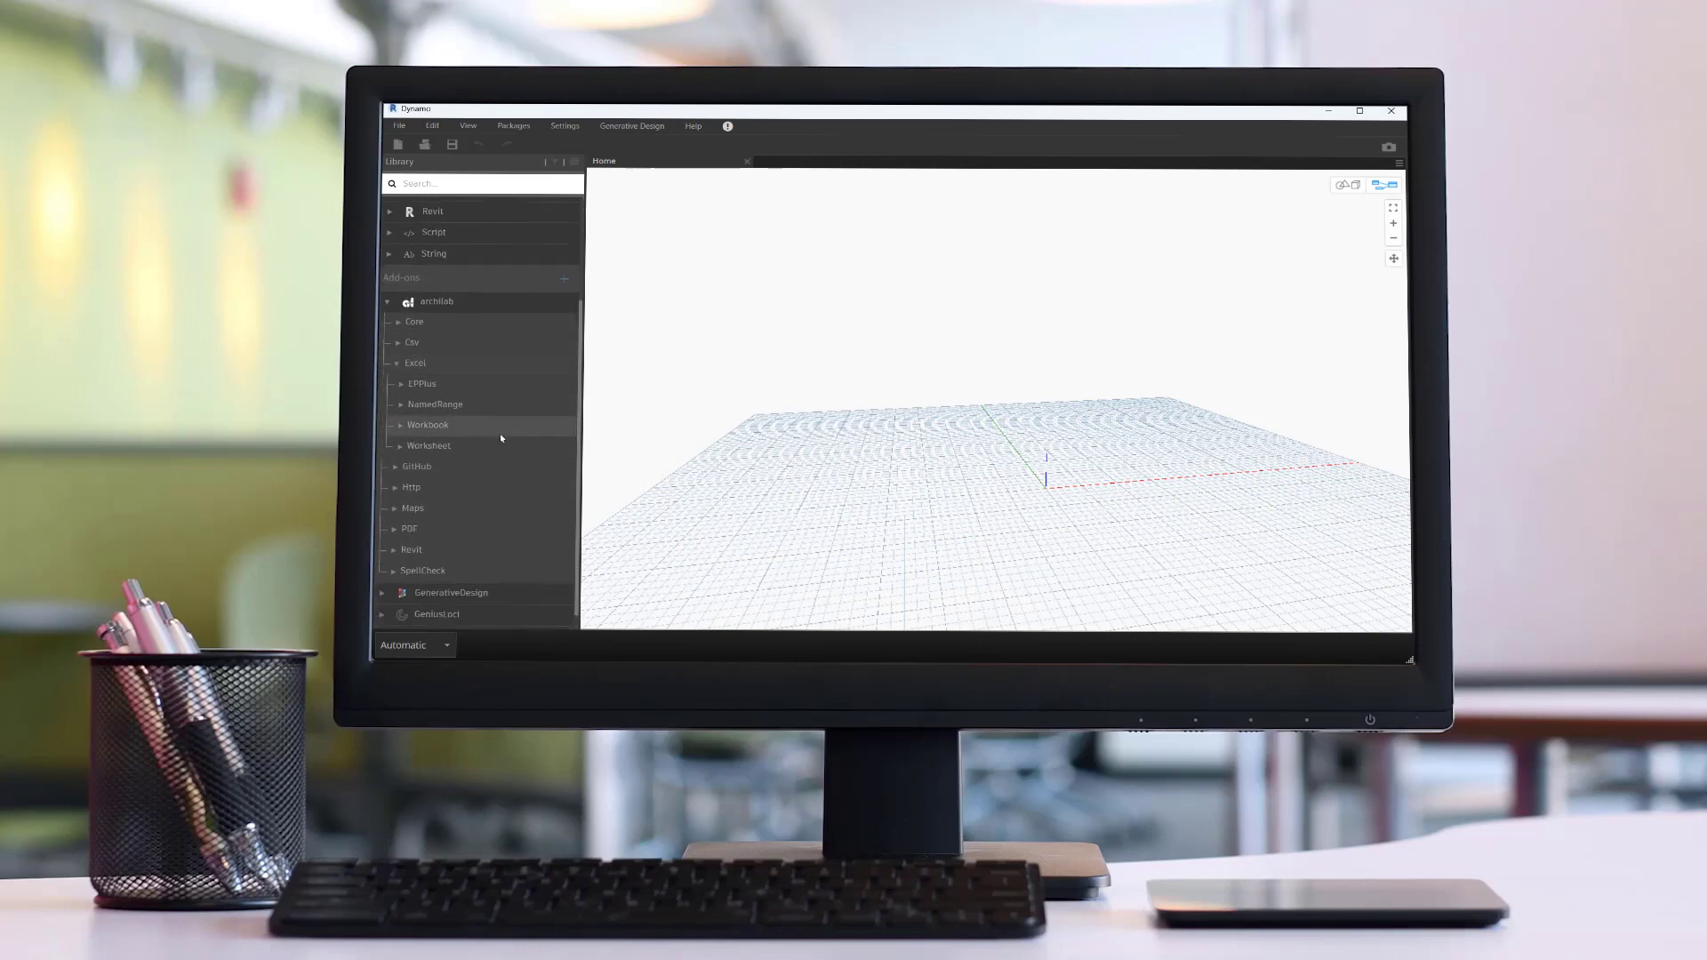
{"action": "left_click", "coordinate": [429, 434]}
{"action": "scroll", "coordinate": [504, 413], "scroll_direction": "down", "scroll_amount": 2}
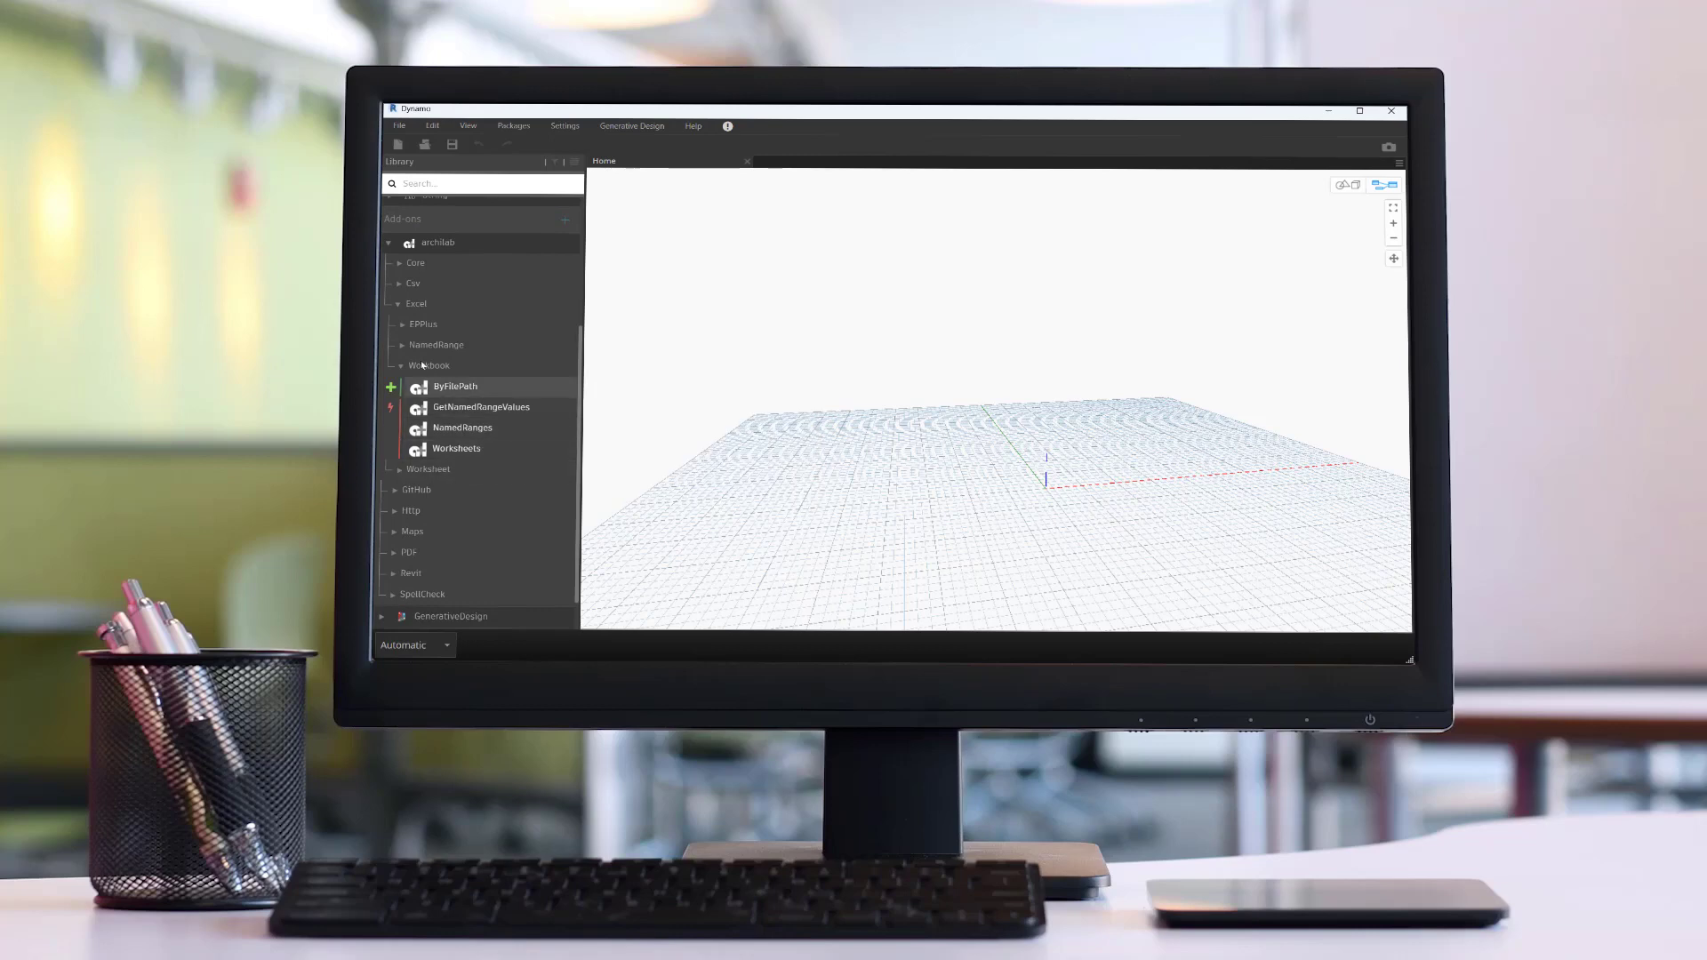
{"action": "left_click", "coordinate": [457, 448]}
- Expand the Revit node category and search the library for 'excel'
{"action": "scroll", "coordinate": [443, 498], "scroll_direction": "down", "scroll_amount": 1}
{"action": "left_click", "coordinate": [396, 531]}
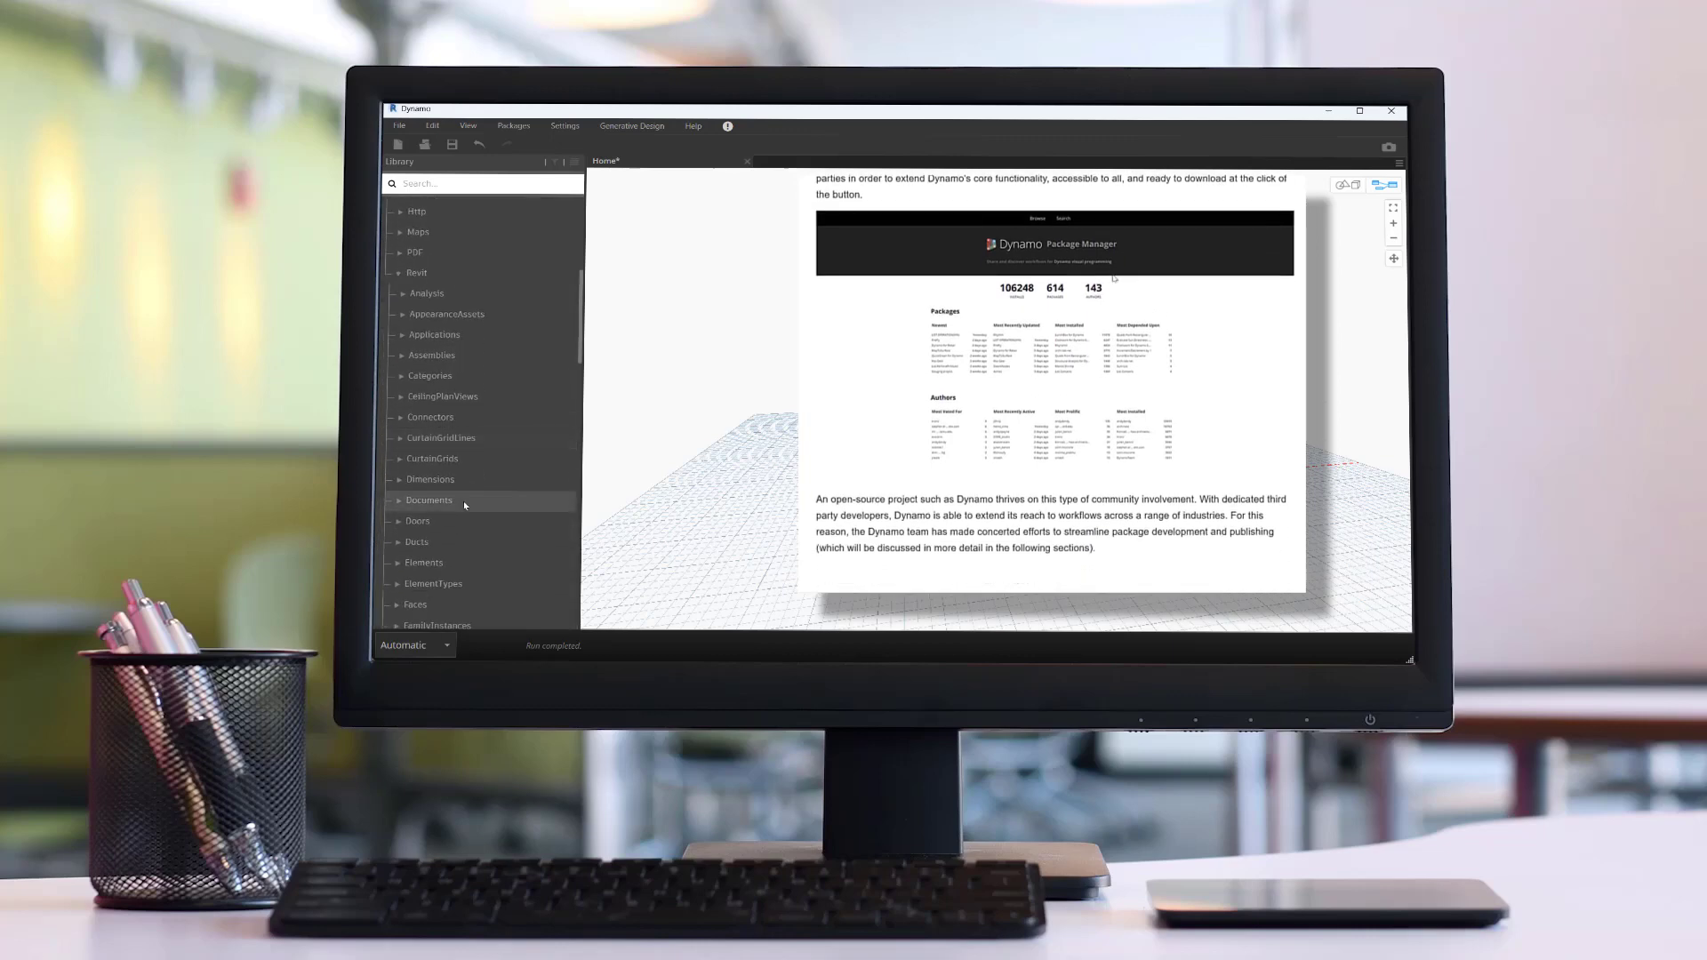
{"action": "scroll", "coordinate": [440, 445], "scroll_direction": "down", "scroll_amount": 8}
{"action": "left_click", "coordinate": [477, 184]}
{"action": "type", "text": "excel"}
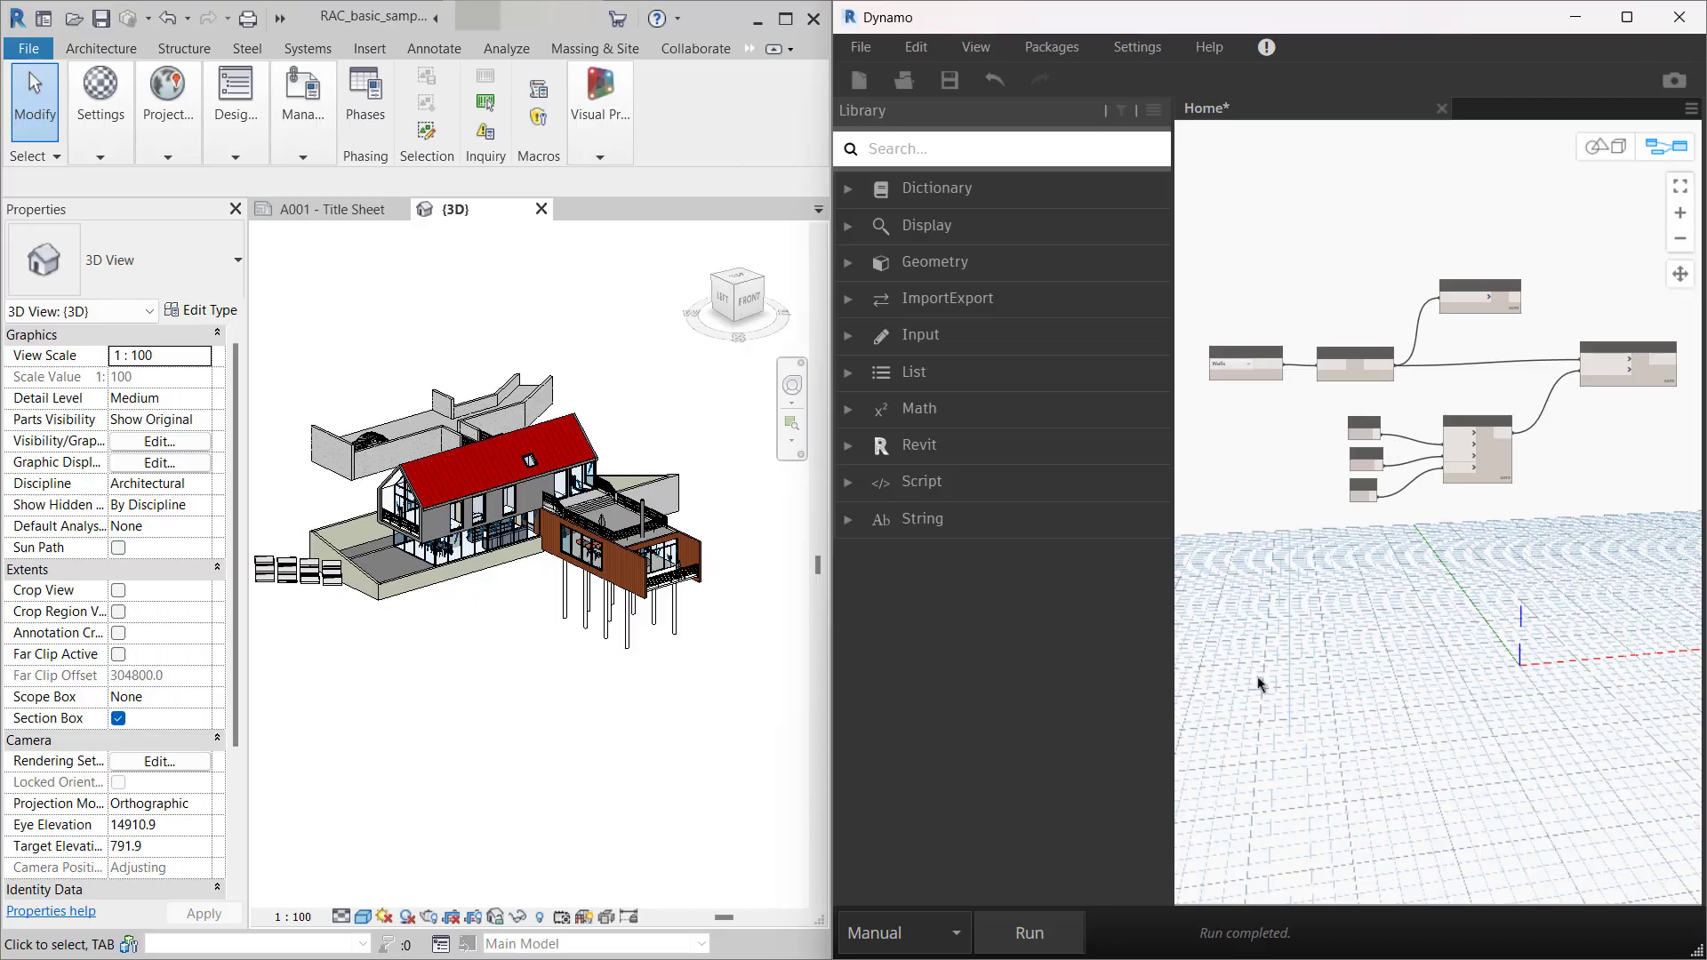
- Run the graph and orbit Revit's 3D house view to see the result
{"action": "left_click", "coordinate": [1030, 933]}
{"action": "scroll", "coordinate": [377, 490], "scroll_direction": "up", "scroll_amount": 3}
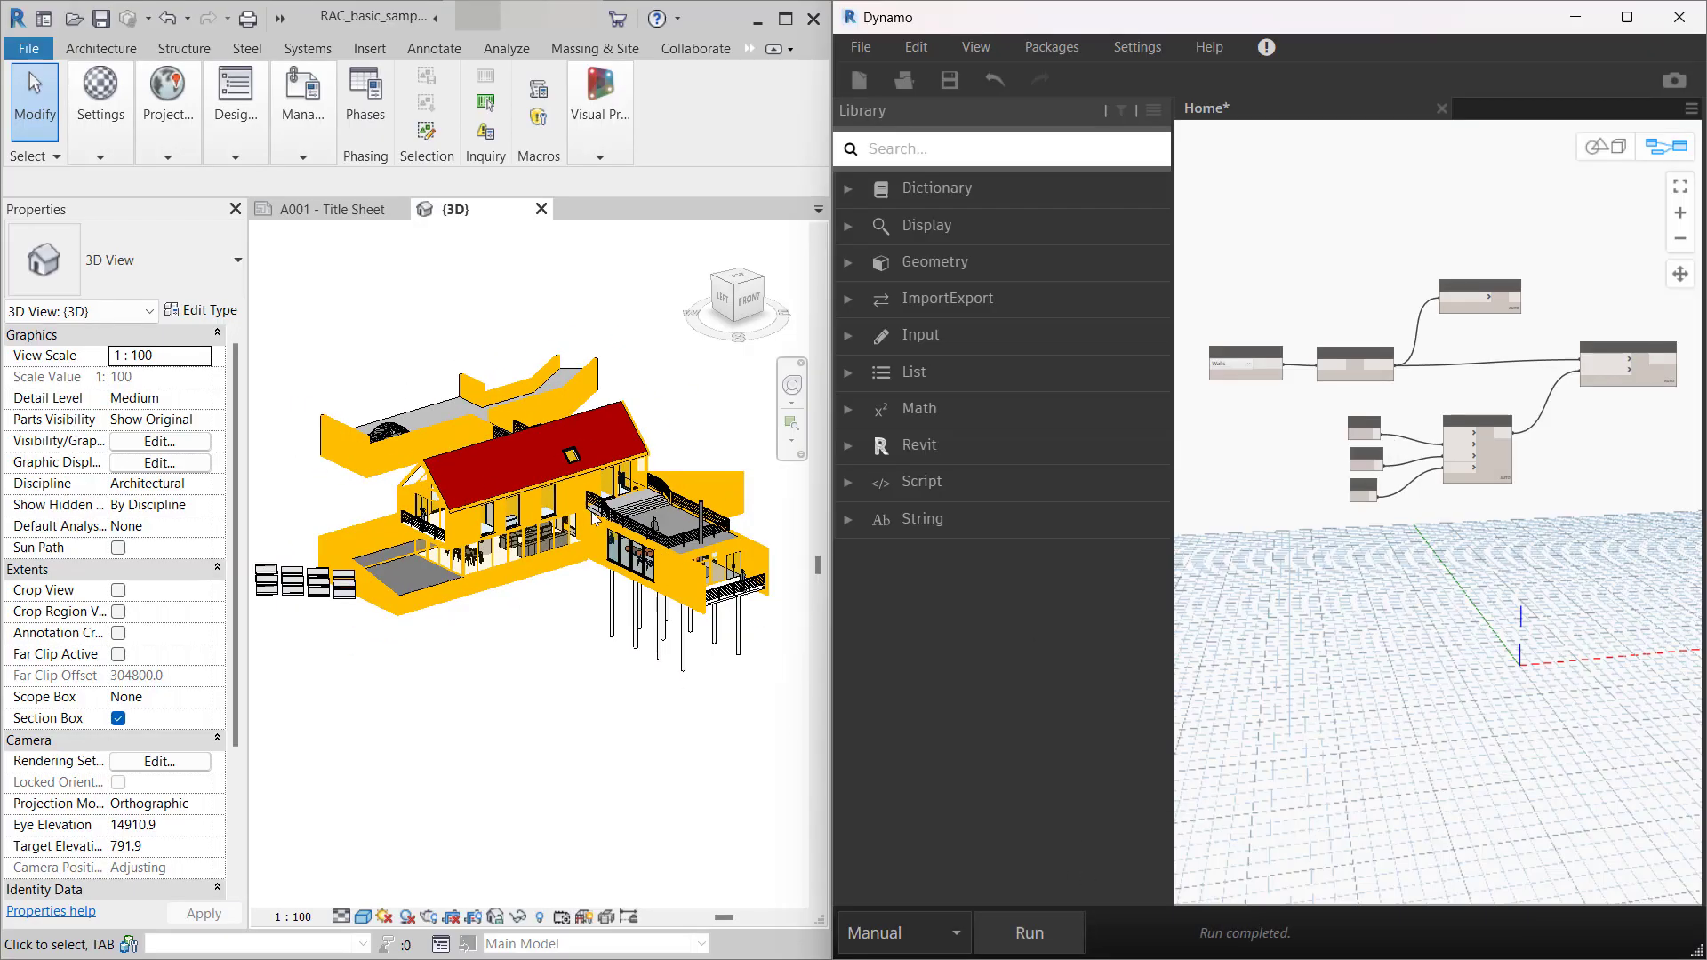
{"action": "middle_click_drag", "start_coordinate": [377, 490], "coordinate": [392, 498], "text": "shift"}
{"action": "middle_click_drag", "start_coordinate": [498, 578], "coordinate": [598, 662], "text": "shift"}
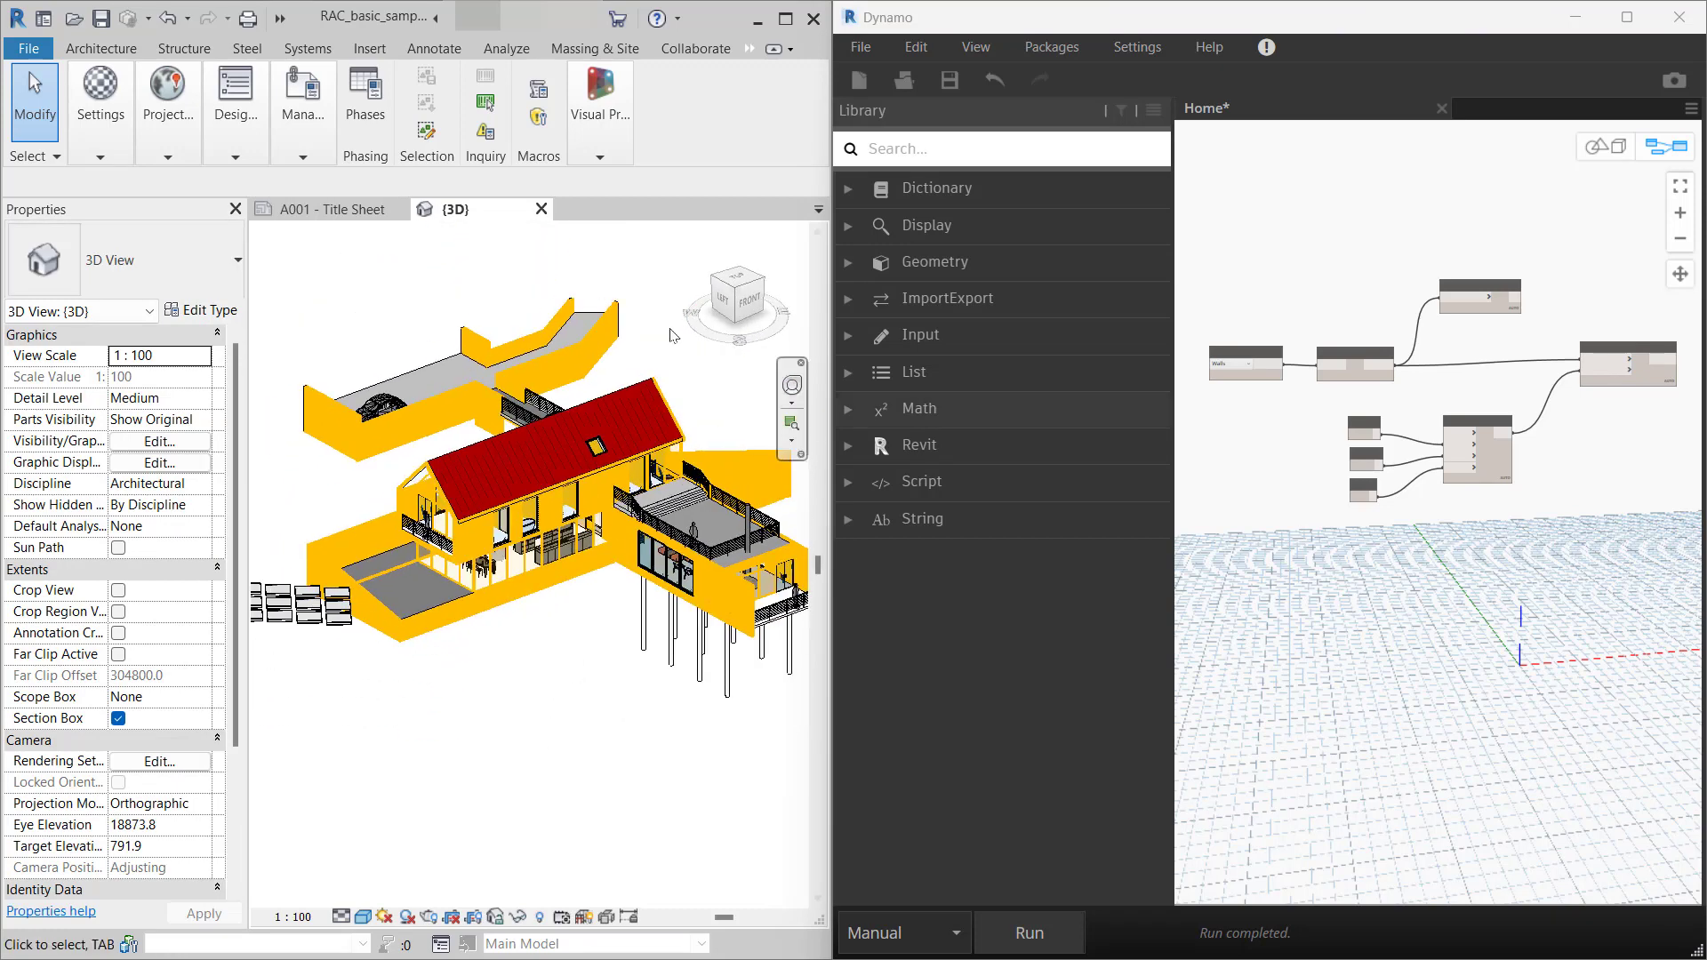
- Set the Categories node to Walls and browse its other categories
{"action": "scroll", "coordinate": [1205, 395], "scroll_direction": "up", "scroll_amount": 5}
{"action": "scroll", "coordinate": [1205, 396], "scroll_direction": "up", "scroll_amount": 3}
{"action": "left_click", "coordinate": [1214, 365]}
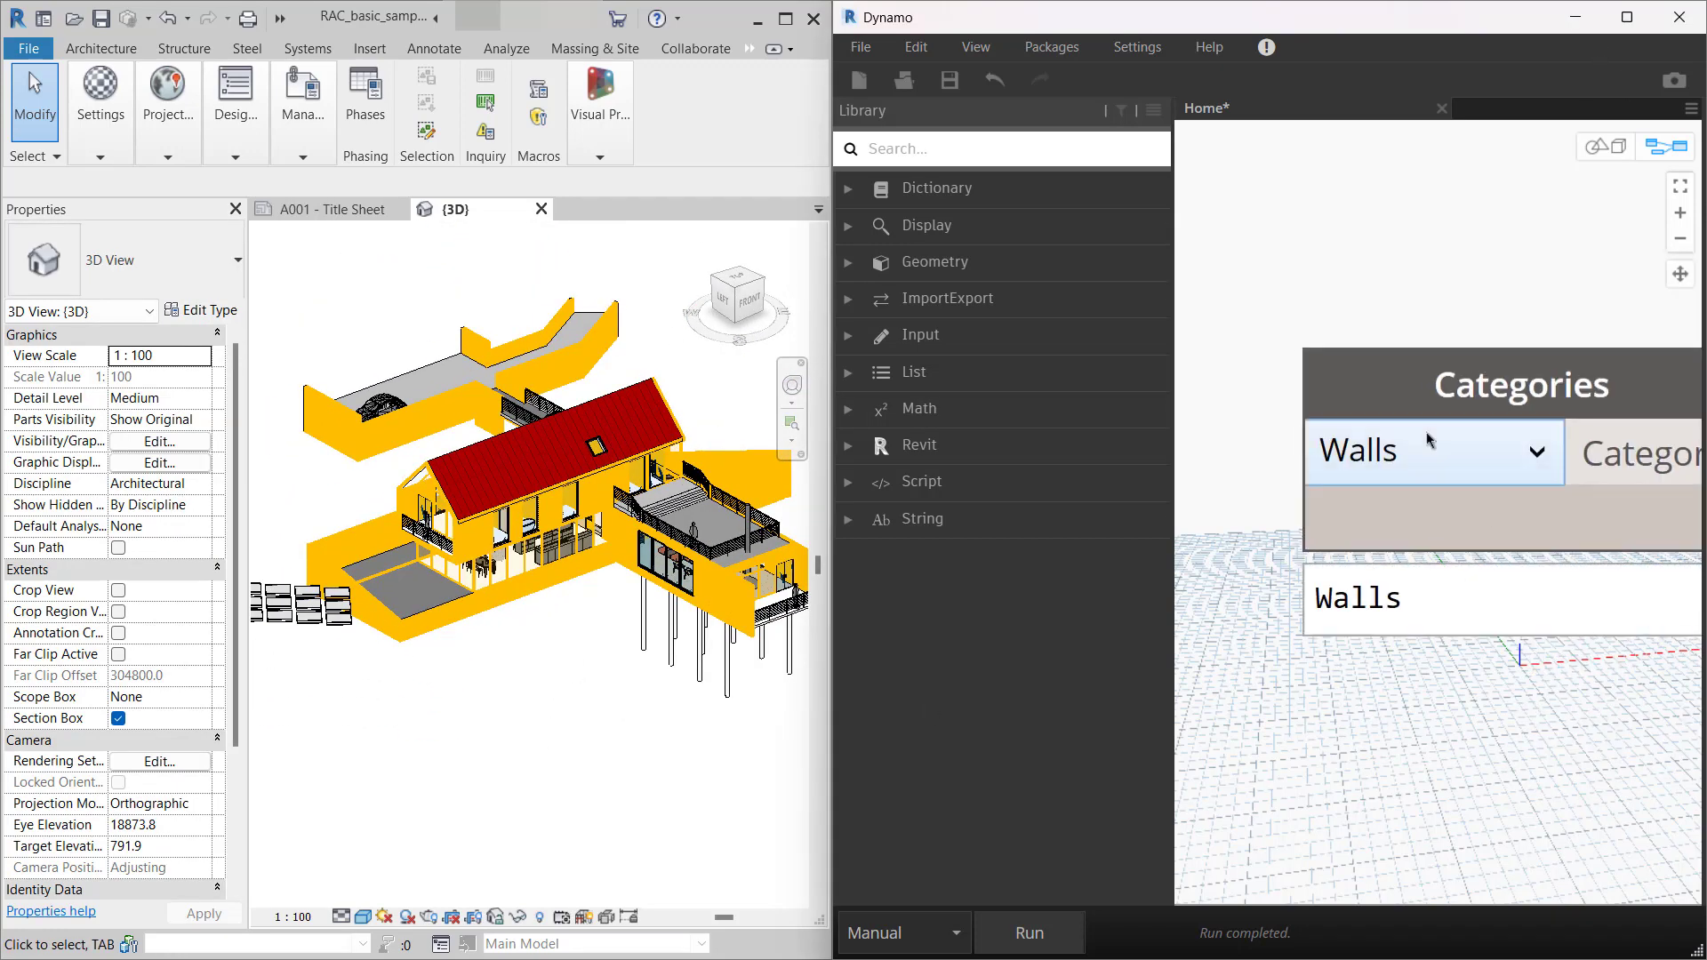
{"action": "left_click", "coordinate": [1353, 617]}
{"action": "scroll", "coordinate": [1334, 427], "scroll_direction": "down", "scroll_amount": 3}
{"action": "scroll", "coordinate": [1292, 441], "scroll_direction": "up", "scroll_amount": 2}
{"action": "left_click", "coordinate": [1292, 434]}
{"action": "scroll", "coordinate": [1289, 622], "scroll_direction": "up", "scroll_amount": 10}
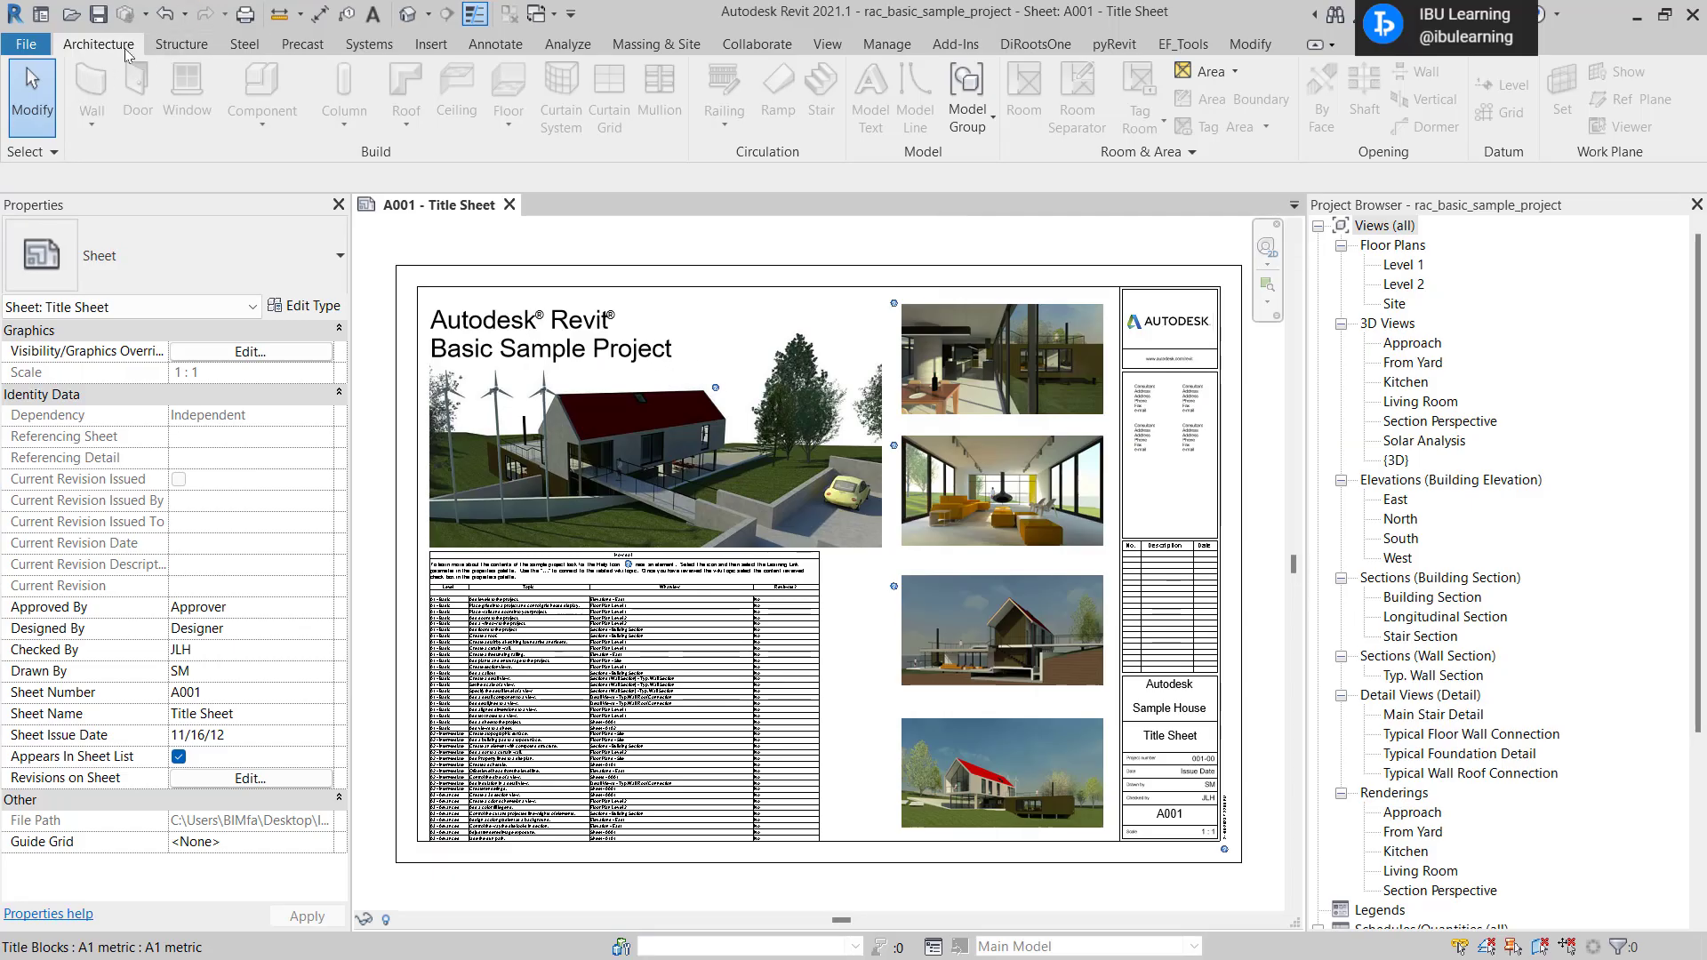
- Launch Dynamo from Revit's Manage tab and browse the Start page sample graphs
{"action": "left_click", "coordinate": [885, 46]}
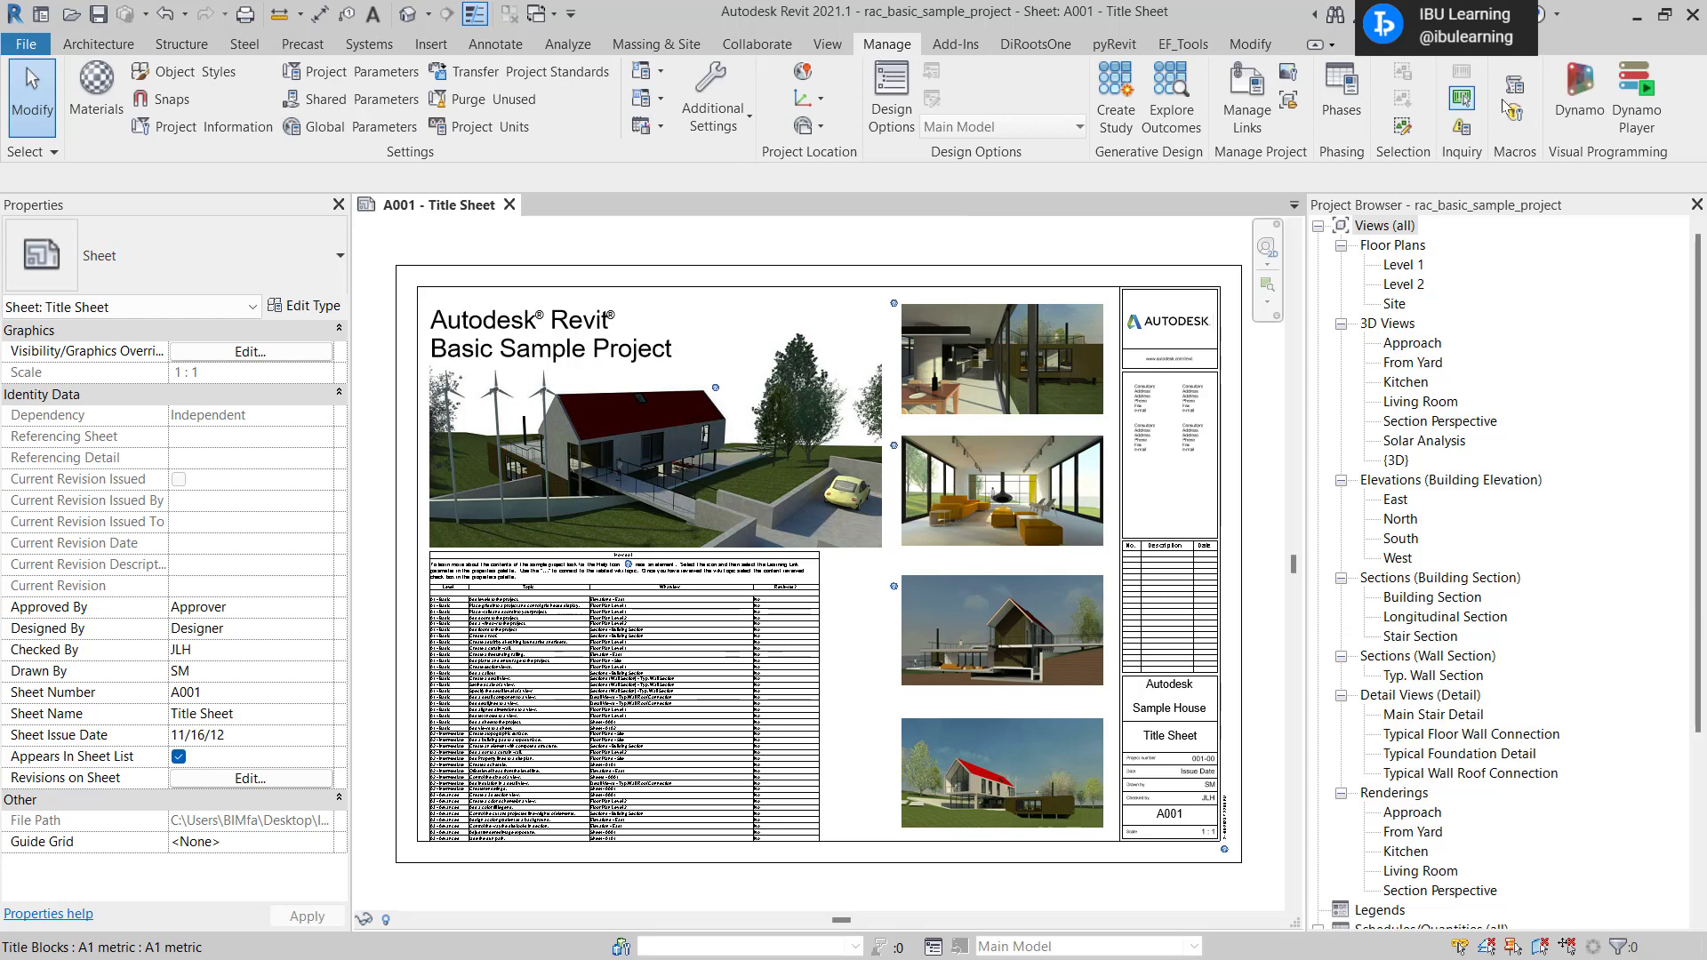
{"action": "left_click", "coordinate": [1579, 98]}
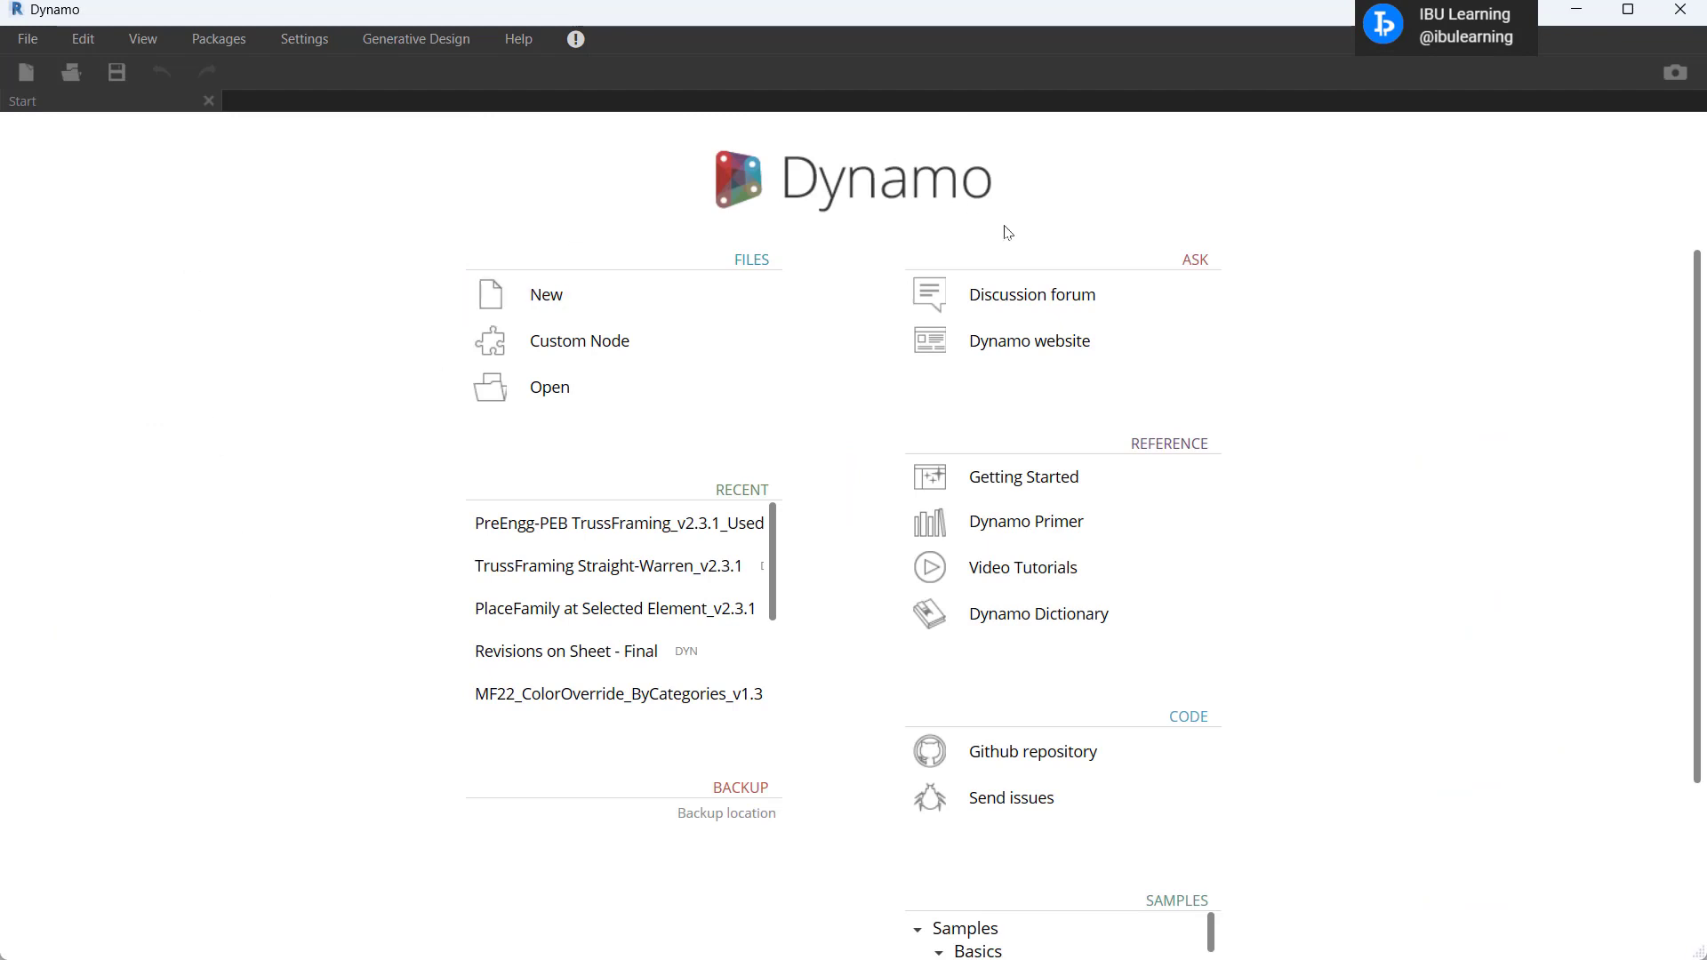
{"action": "scroll", "coordinate": [1155, 655], "scroll_direction": "down", "scroll_amount": 2}
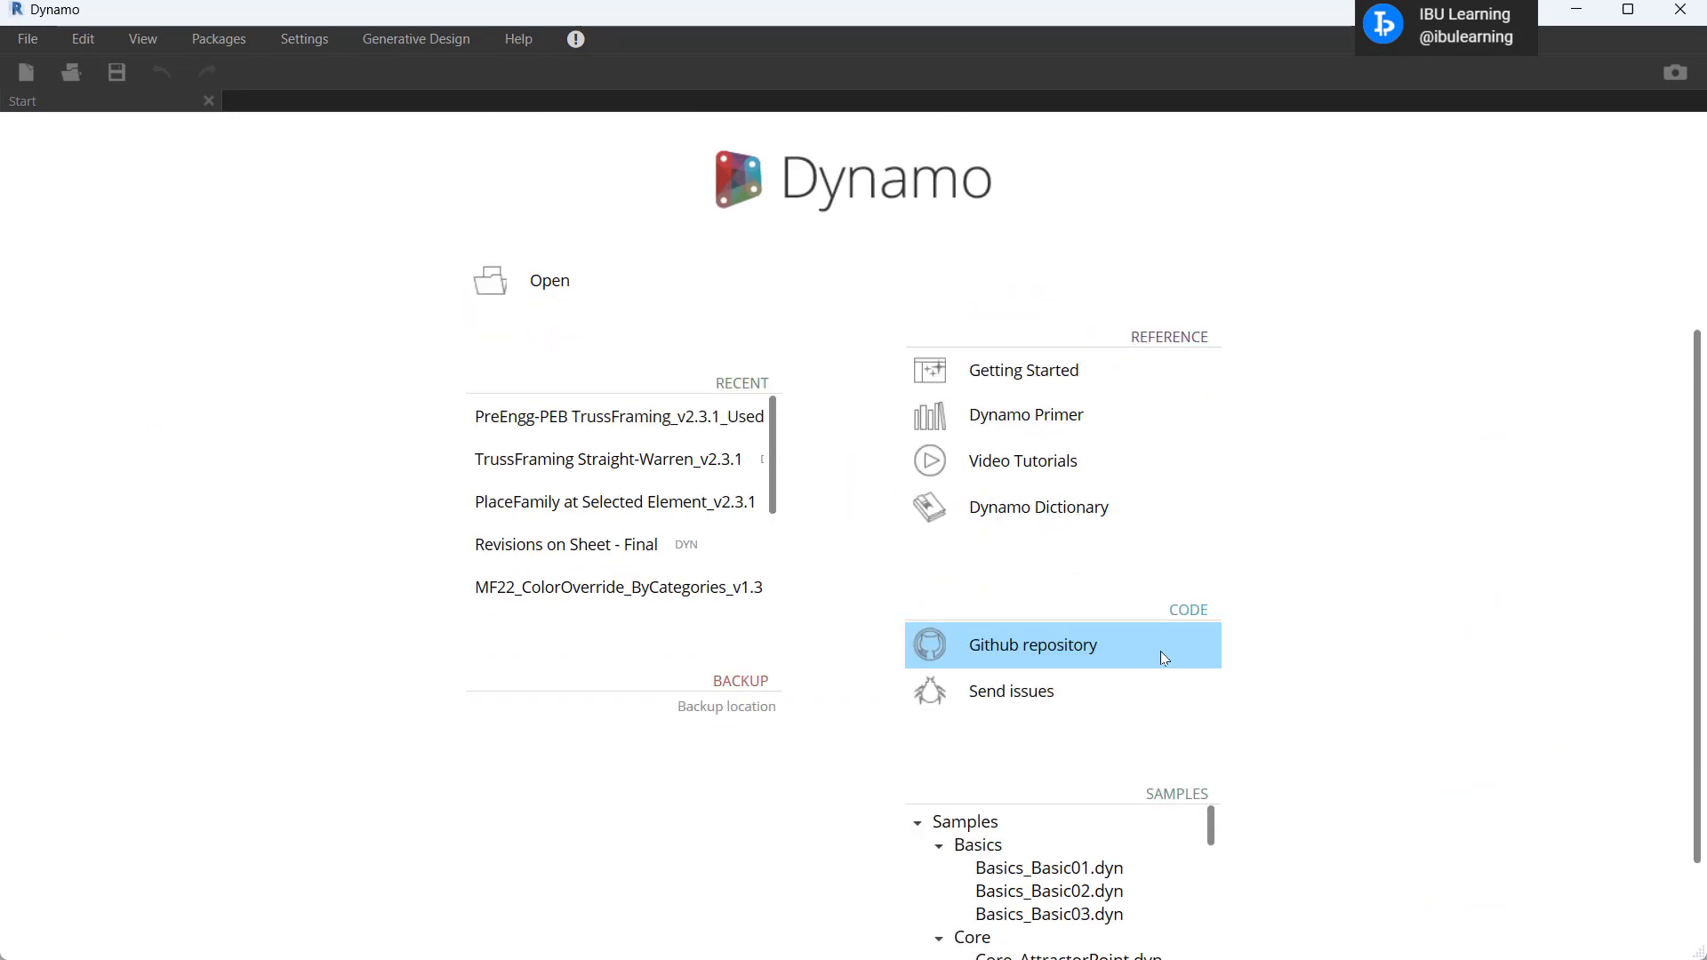
{"action": "scroll", "coordinate": [1263, 794], "scroll_direction": "down", "scroll_amount": 2}
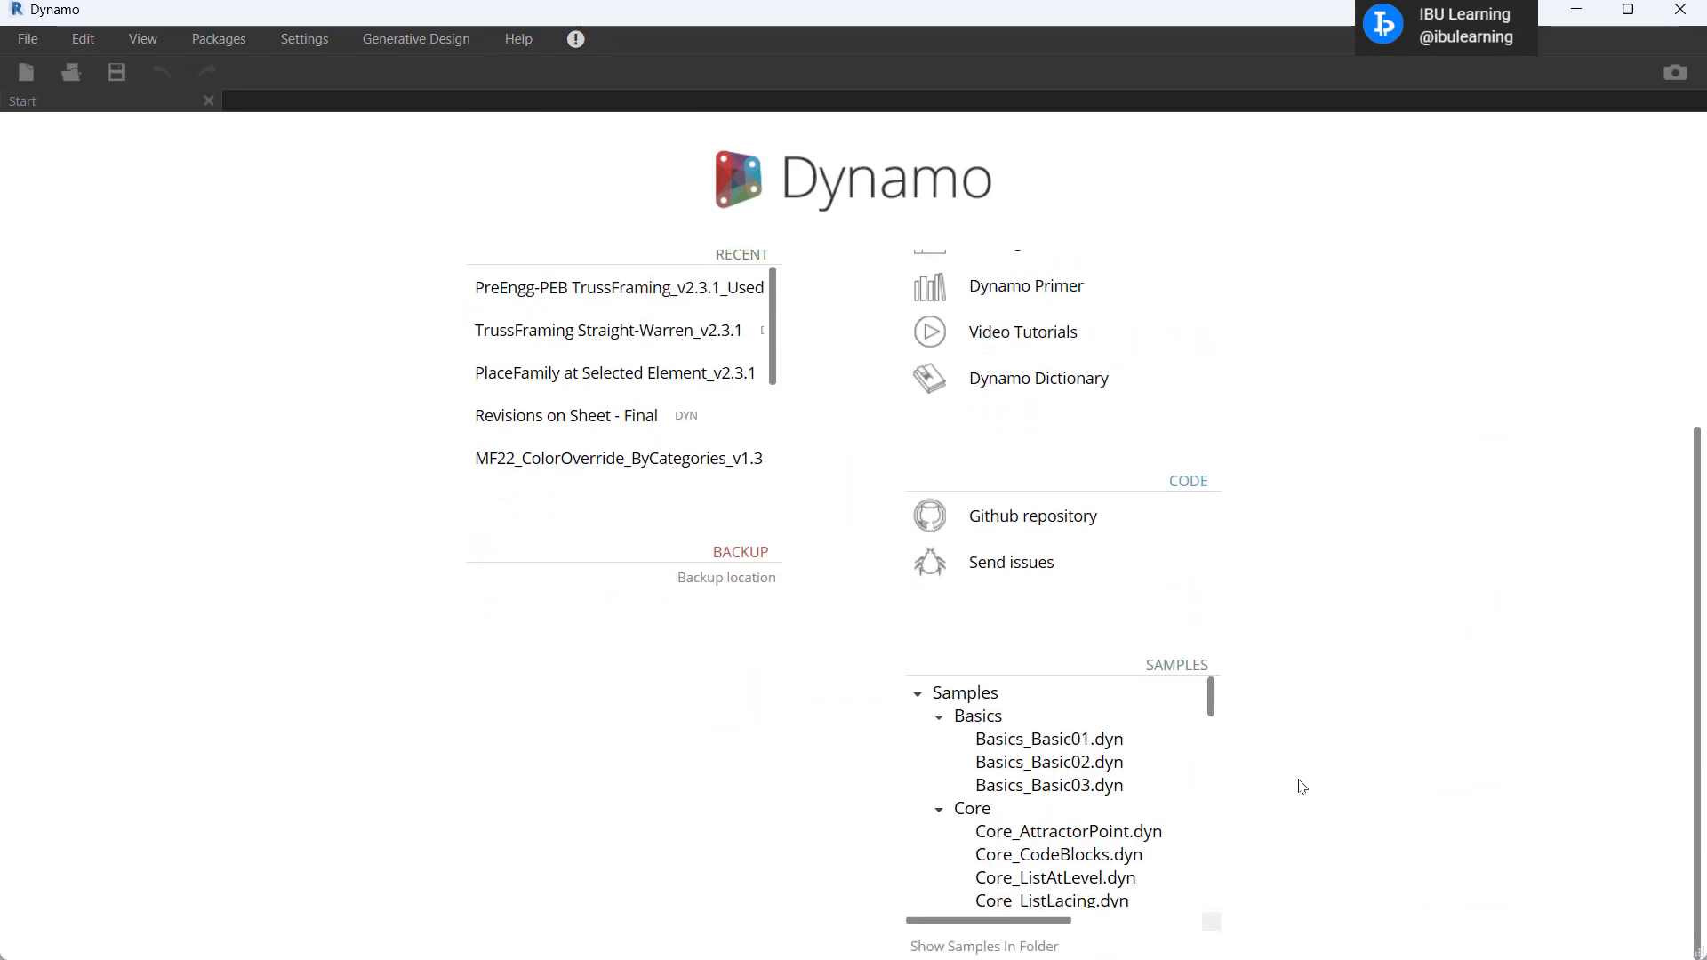
{"action": "scroll", "coordinate": [1226, 702], "scroll_direction": "down", "scroll_amount": 5}
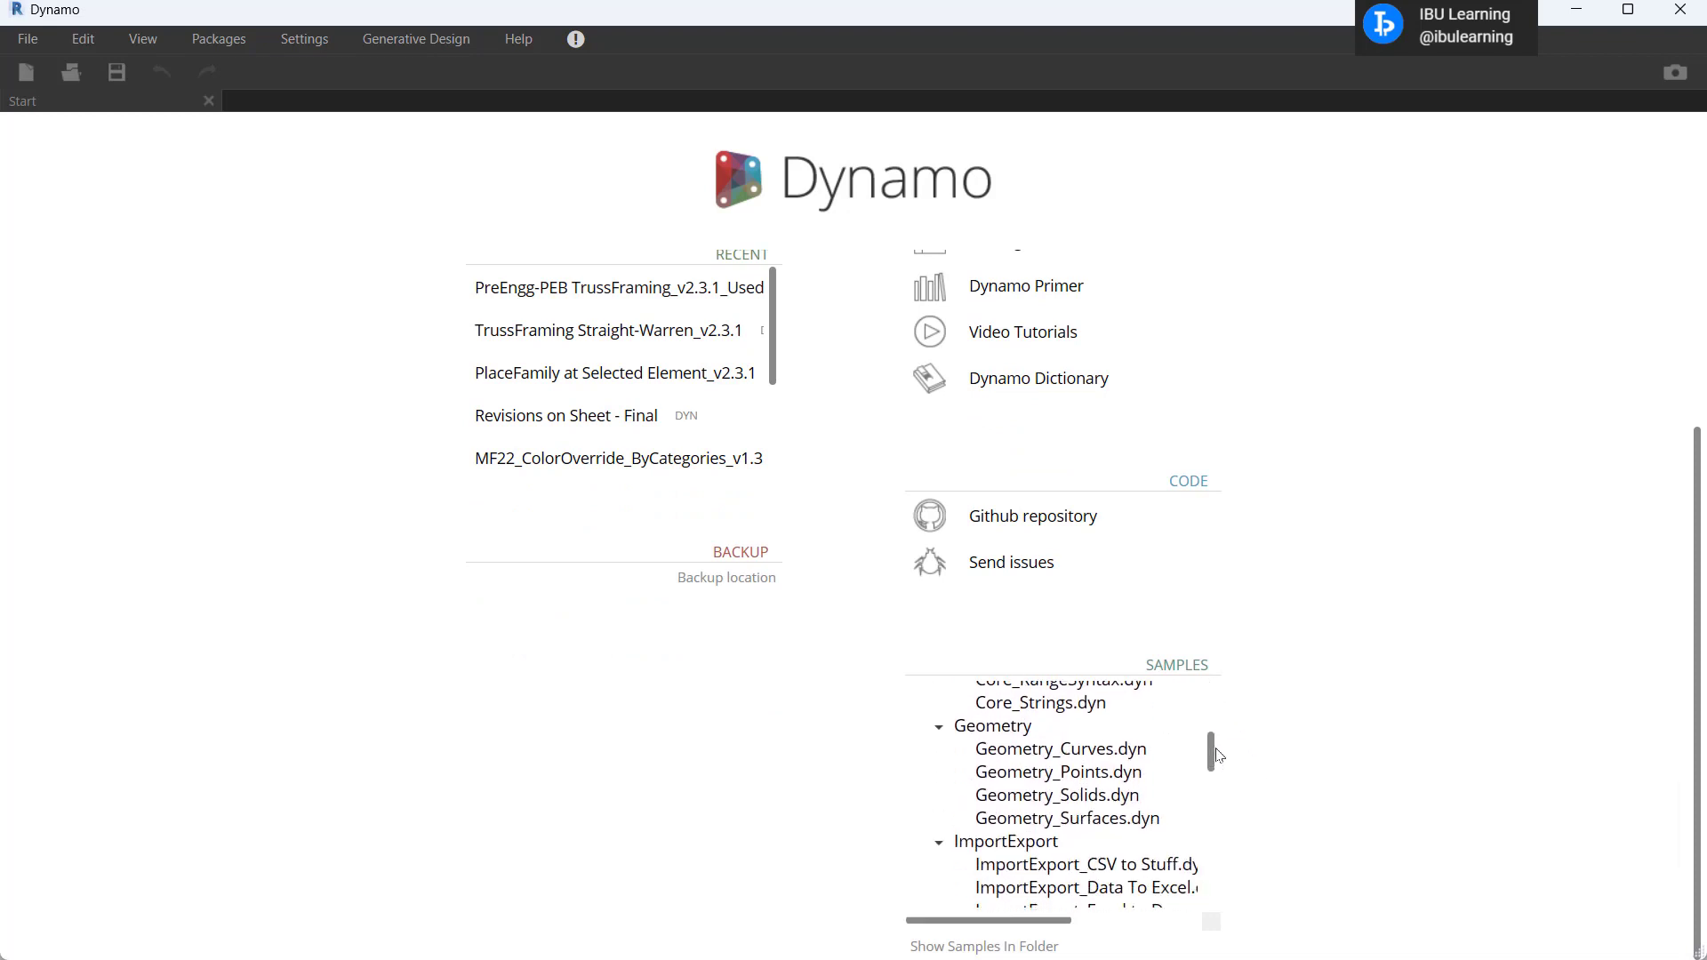
{"action": "scroll", "coordinate": [1221, 766], "scroll_direction": "down", "scroll_amount": 3}
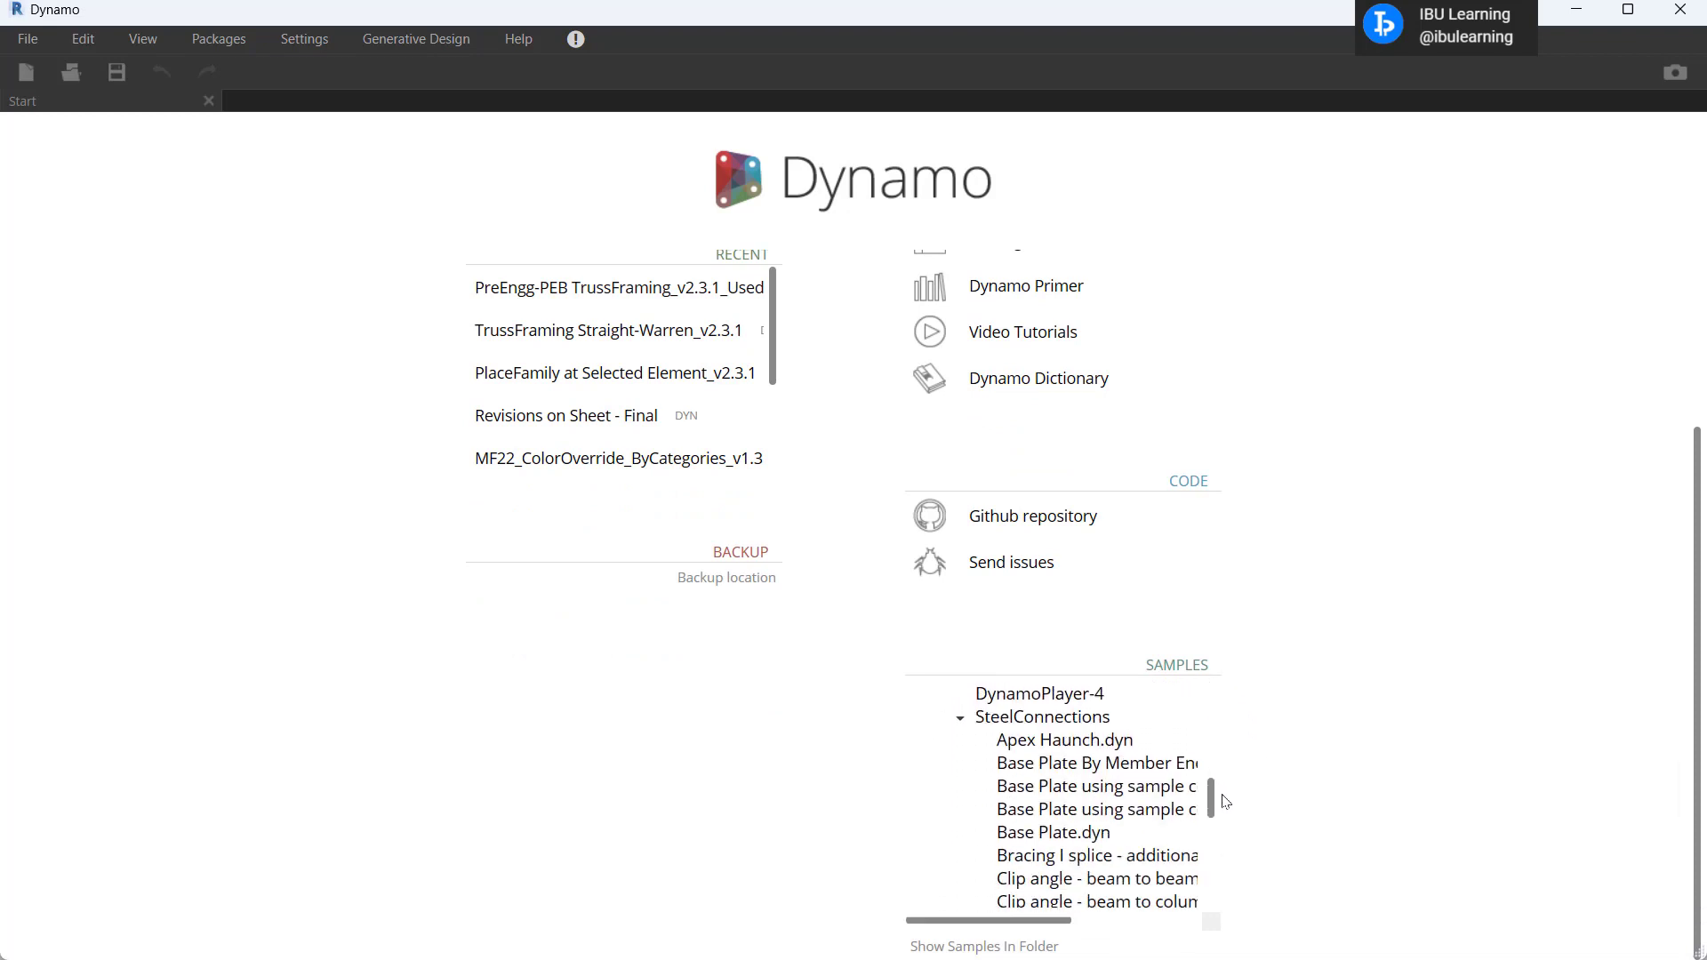
{"action": "scroll", "coordinate": [1221, 800], "scroll_direction": "up", "scroll_amount": 1}
{"action": "scroll", "coordinate": [1225, 790], "scroll_direction": "down", "scroll_amount": 2}
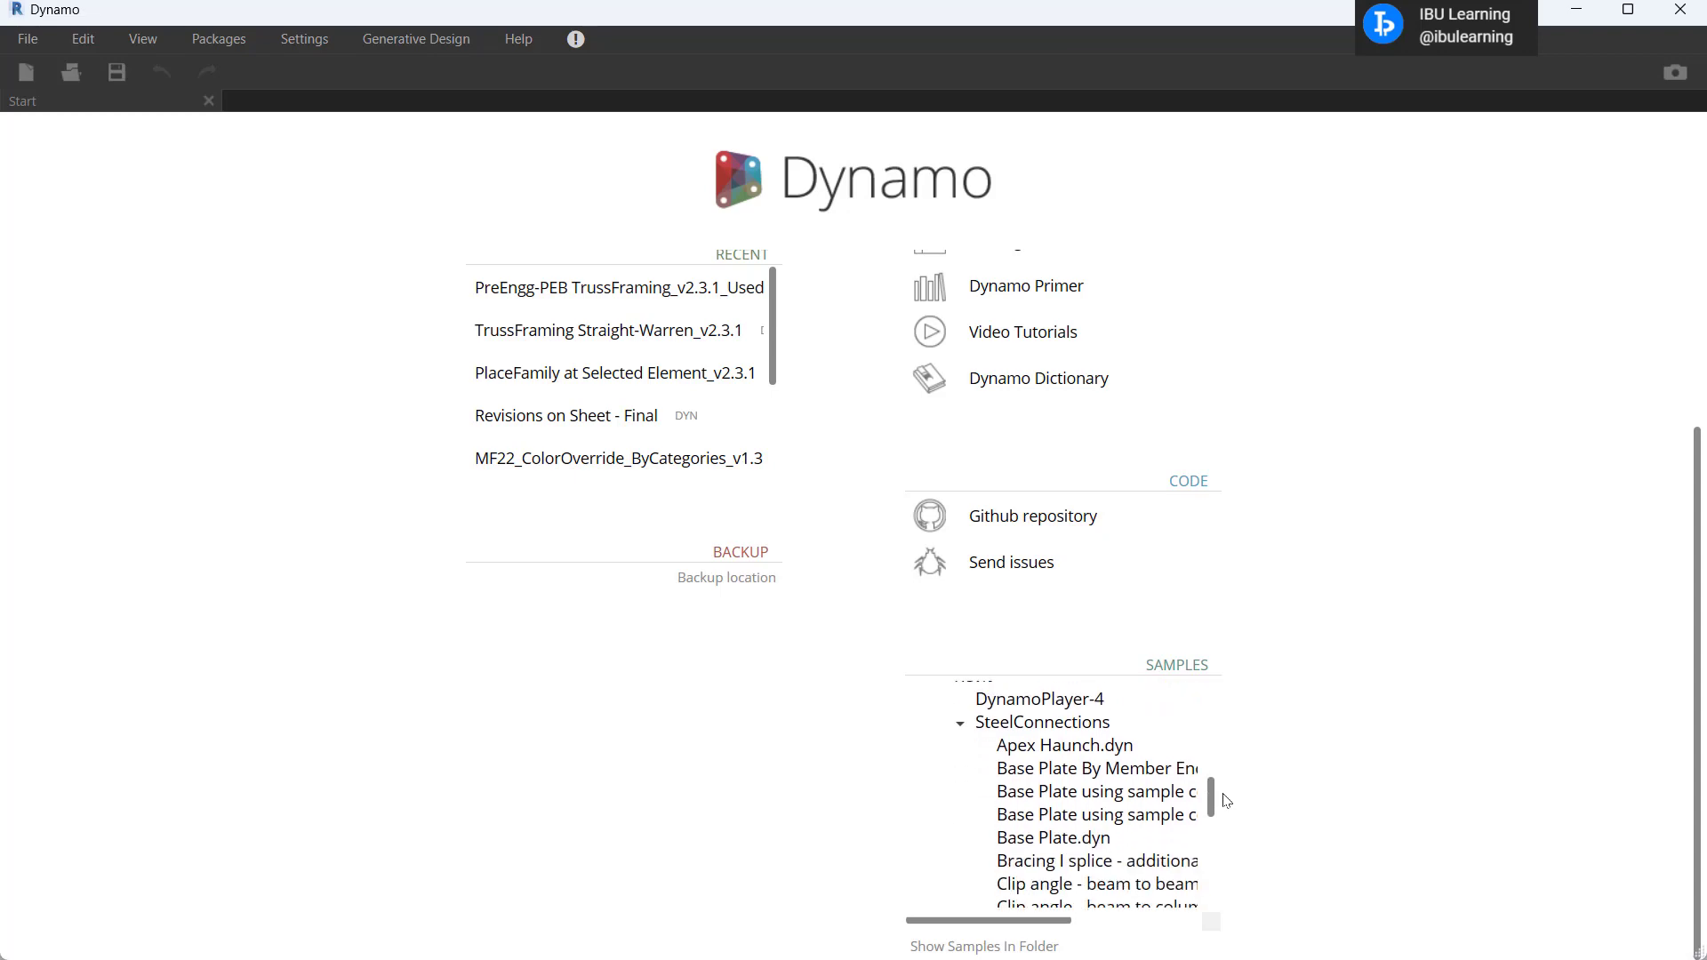
{"action": "scroll", "coordinate": [1225, 792], "scroll_direction": "up", "scroll_amount": 10}
- Start a new Dynamo workspace and open Packages > Search for a Package
{"action": "scroll", "coordinate": [1234, 529], "scroll_direction": "up", "scroll_amount": 3}
{"action": "left_click", "coordinate": [762, 292]}
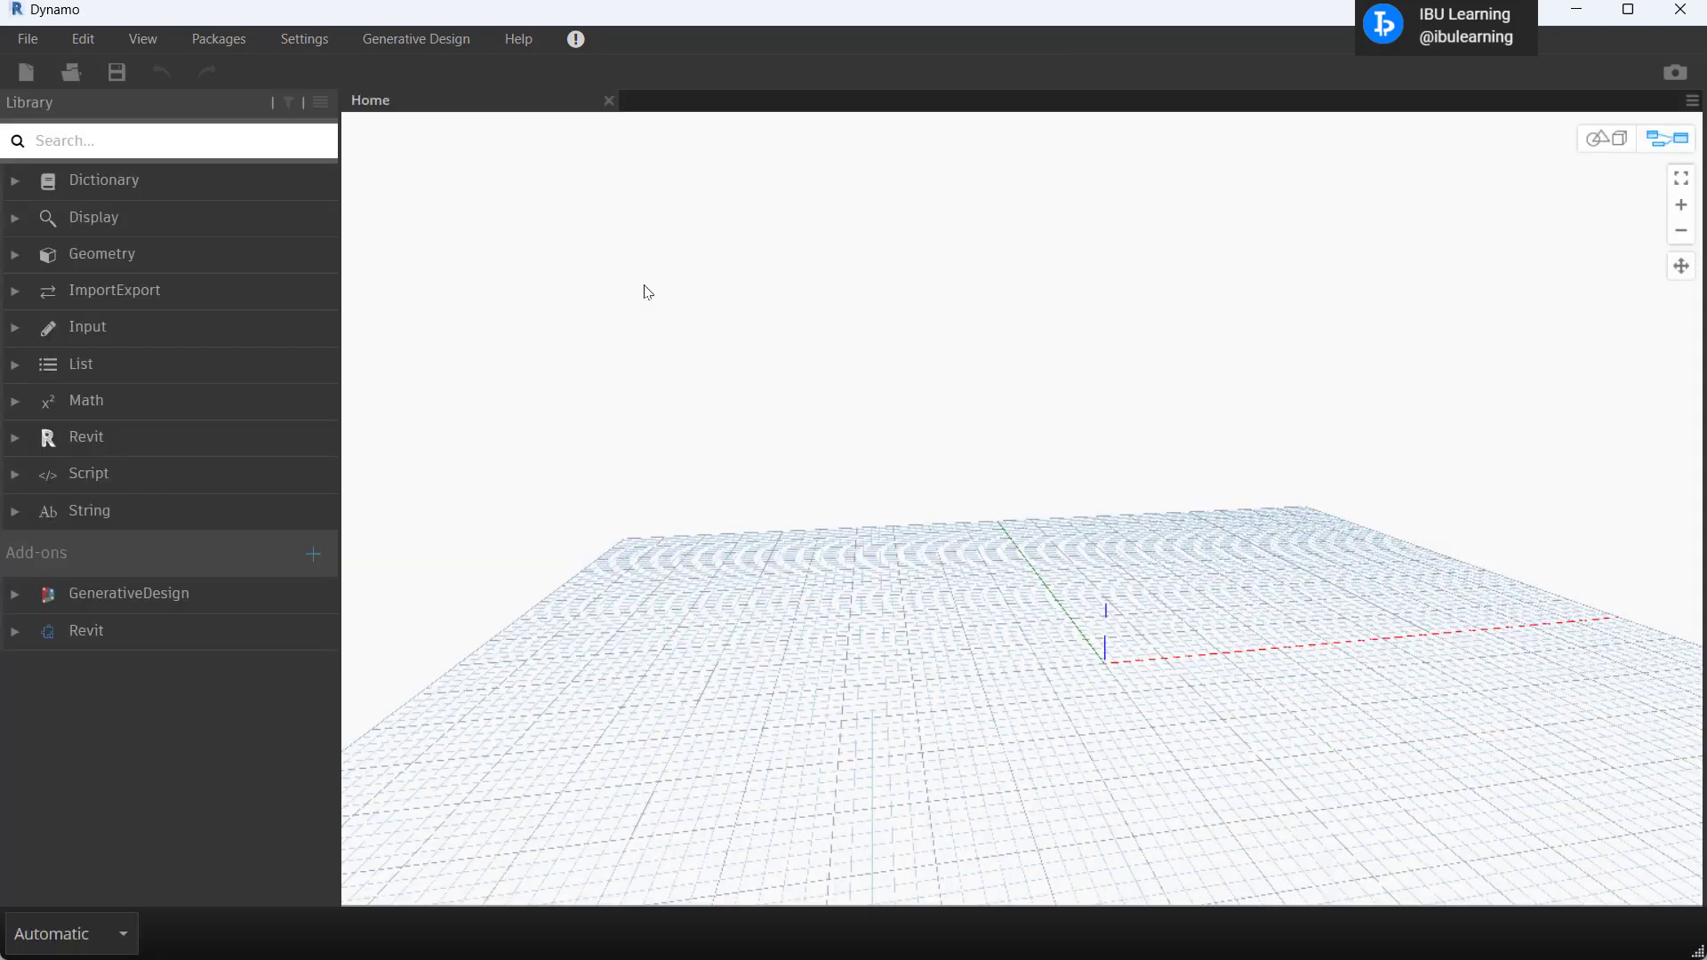
{"action": "left_click", "coordinate": [210, 41]}
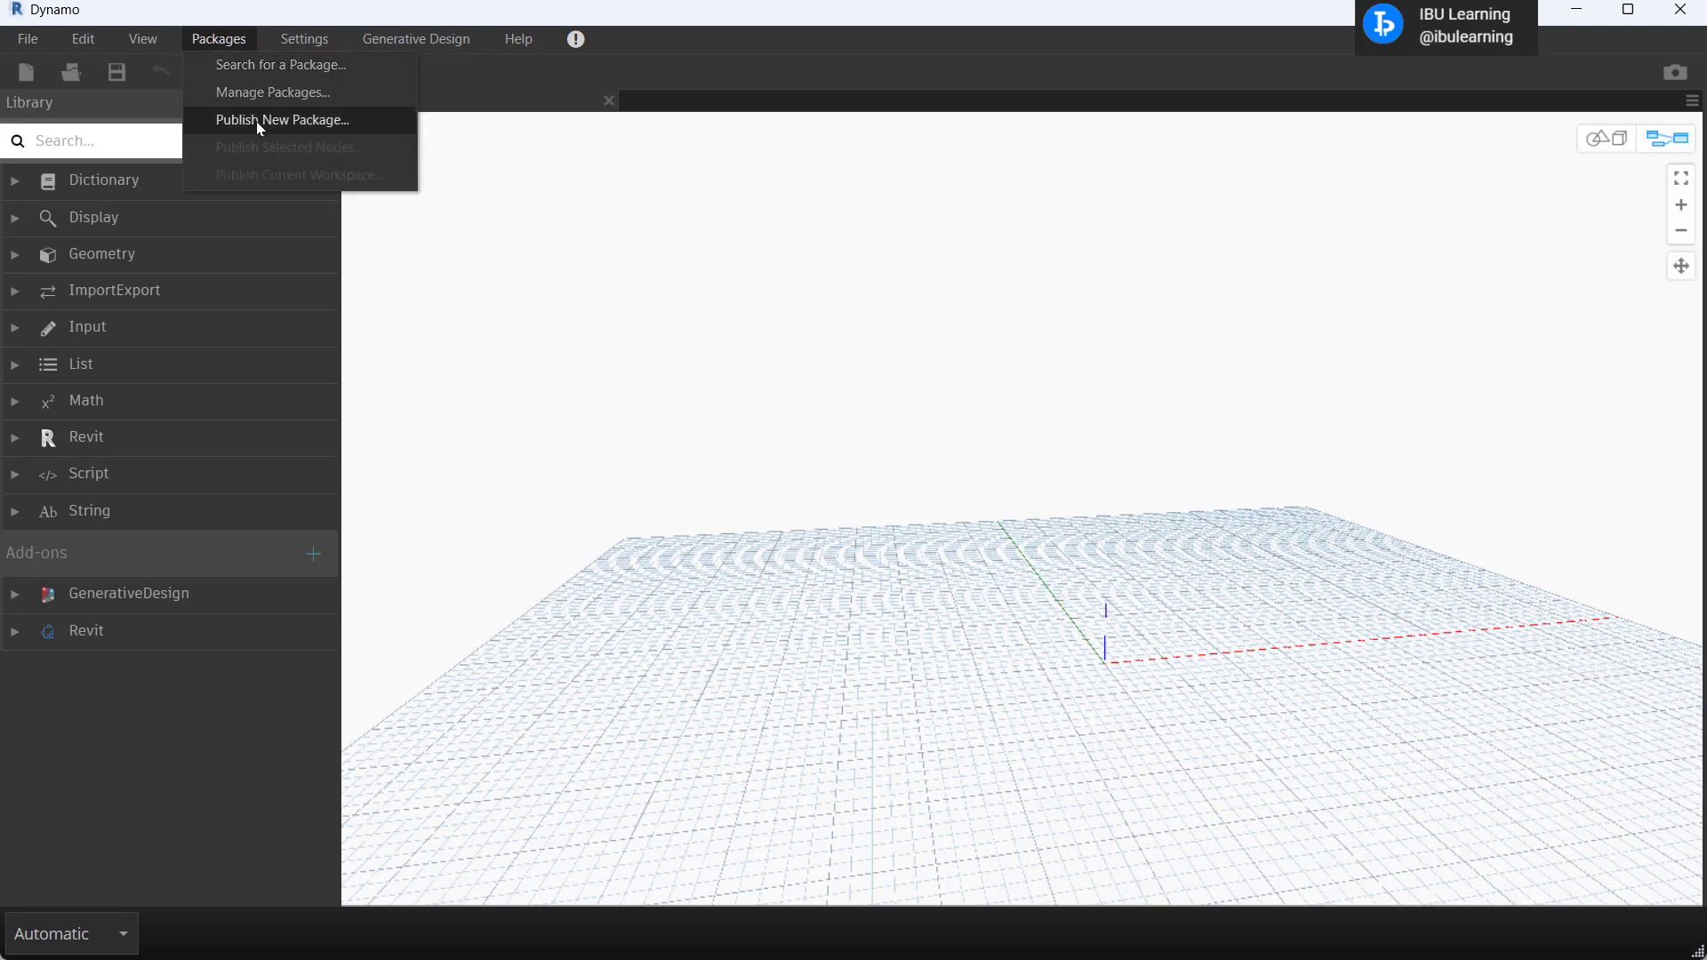
{"action": "left_click", "coordinate": [282, 69]}
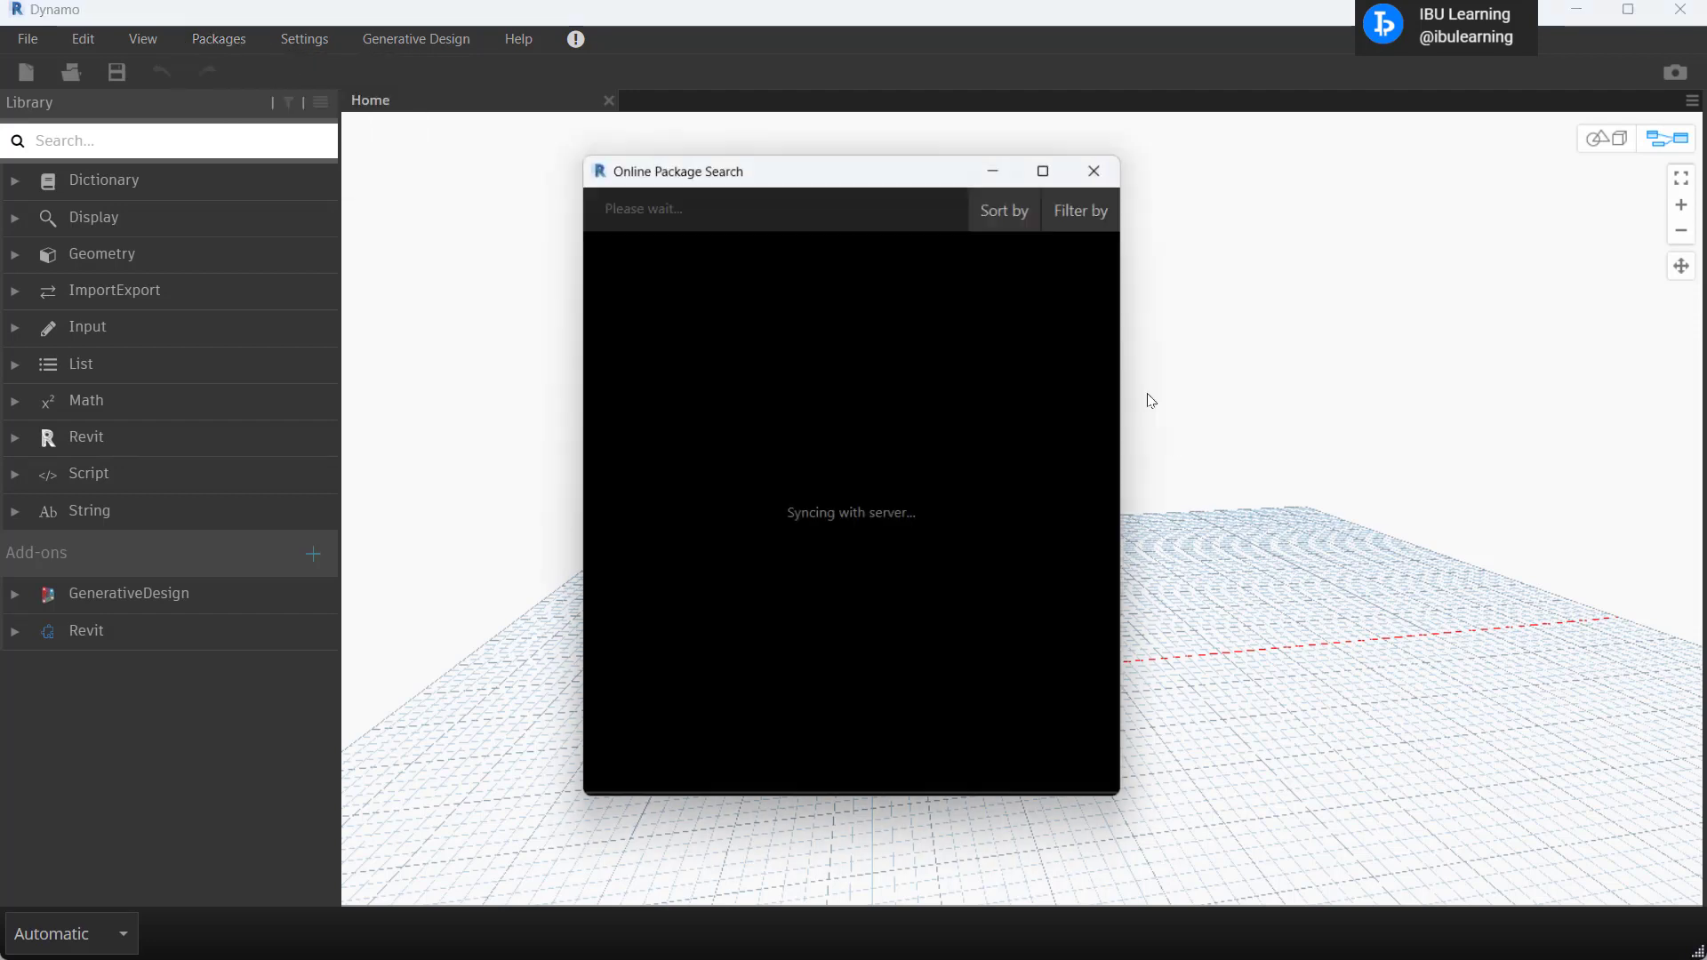
- Search packages for 'archi-la' and enlarge the search window to show archi-lab.net
{"action": "left_click_drag", "start_coordinate": [903, 169], "coordinate": [1019, 124]}
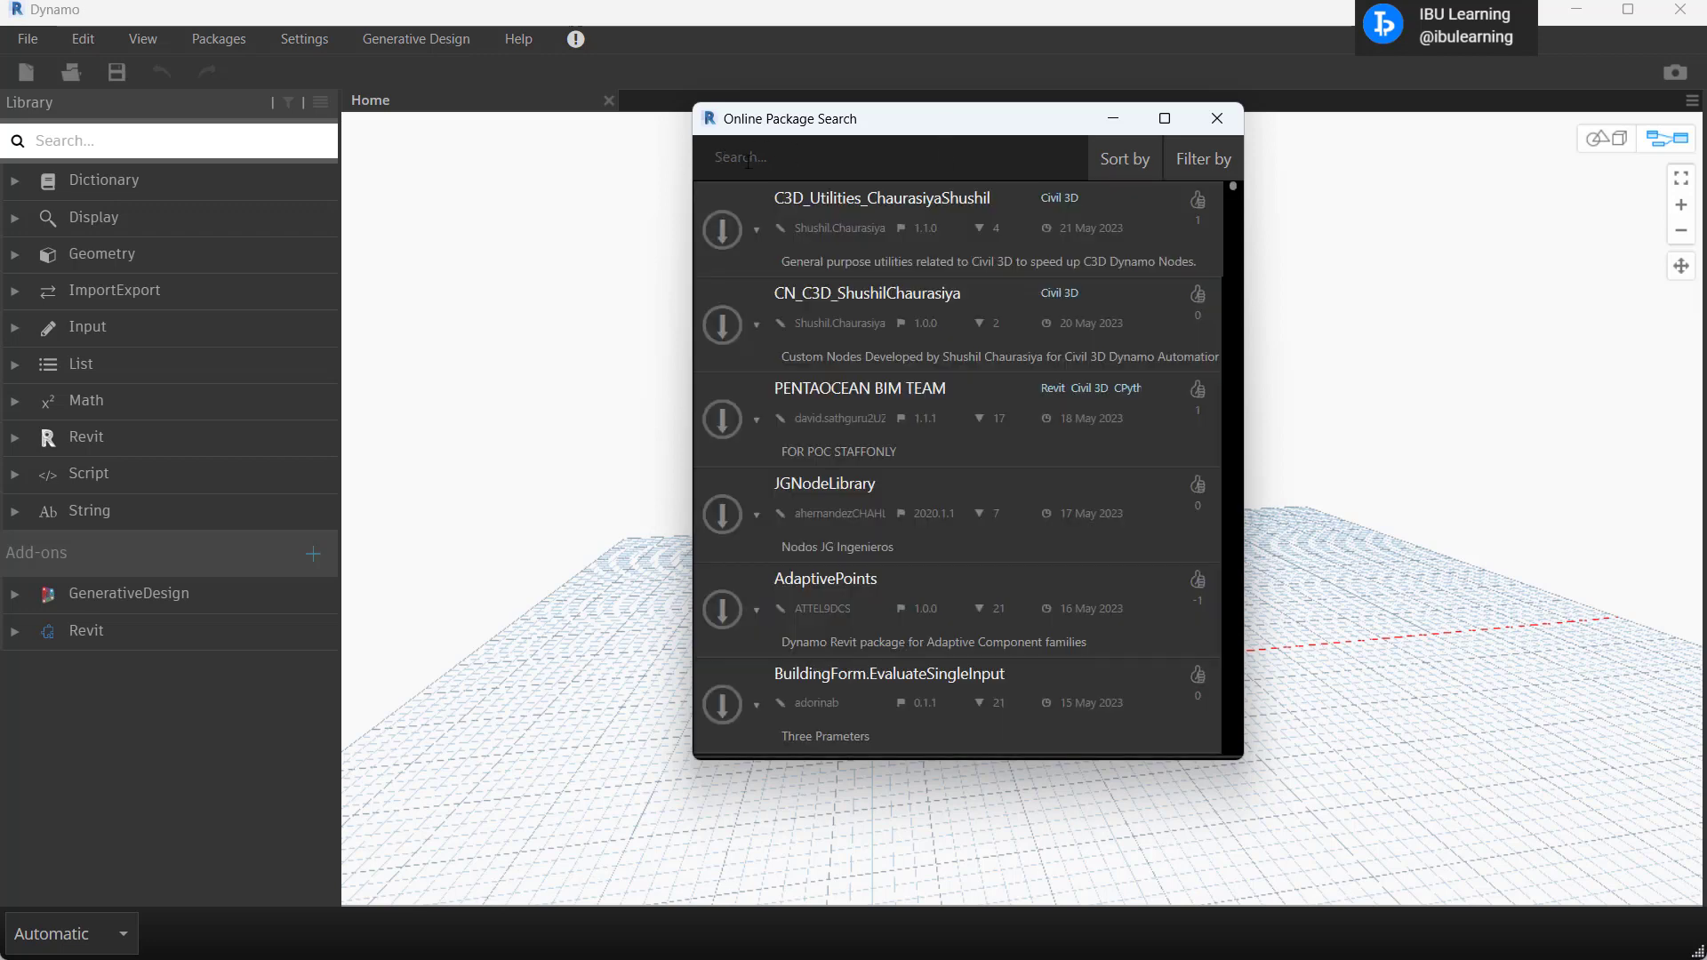
{"action": "type", "text": "ar"}
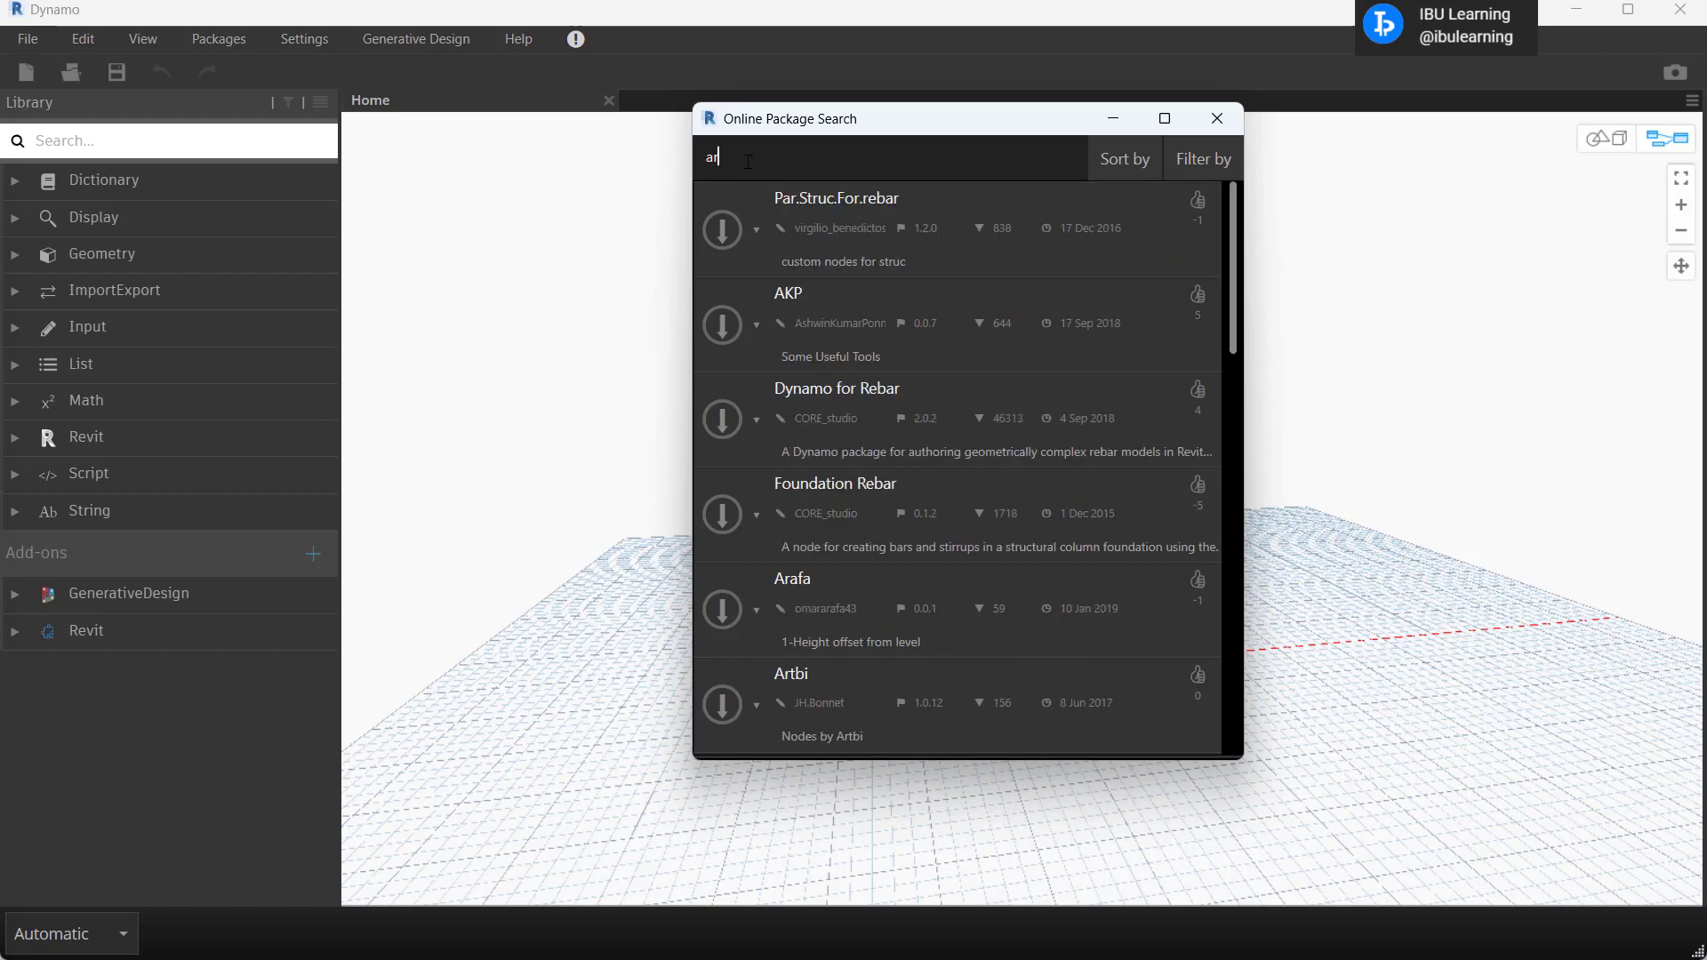
{"action": "type", "text": "chi-la"}
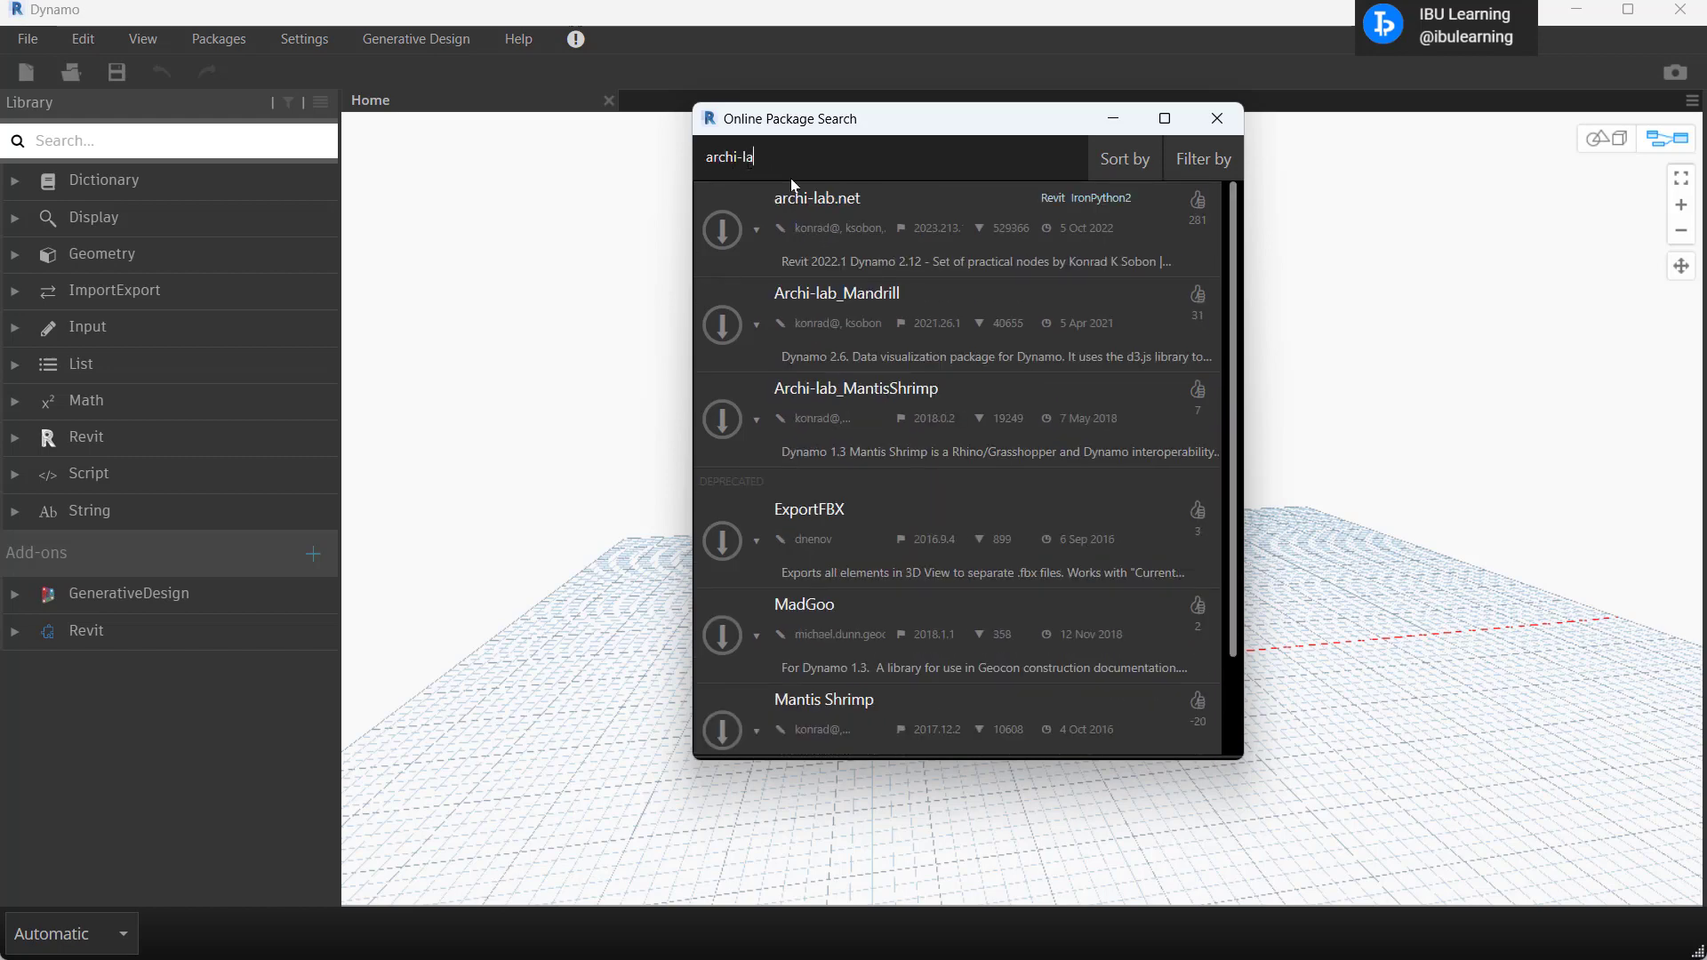
{"action": "left_click_drag", "start_coordinate": [842, 133], "coordinate": [791, 103]}
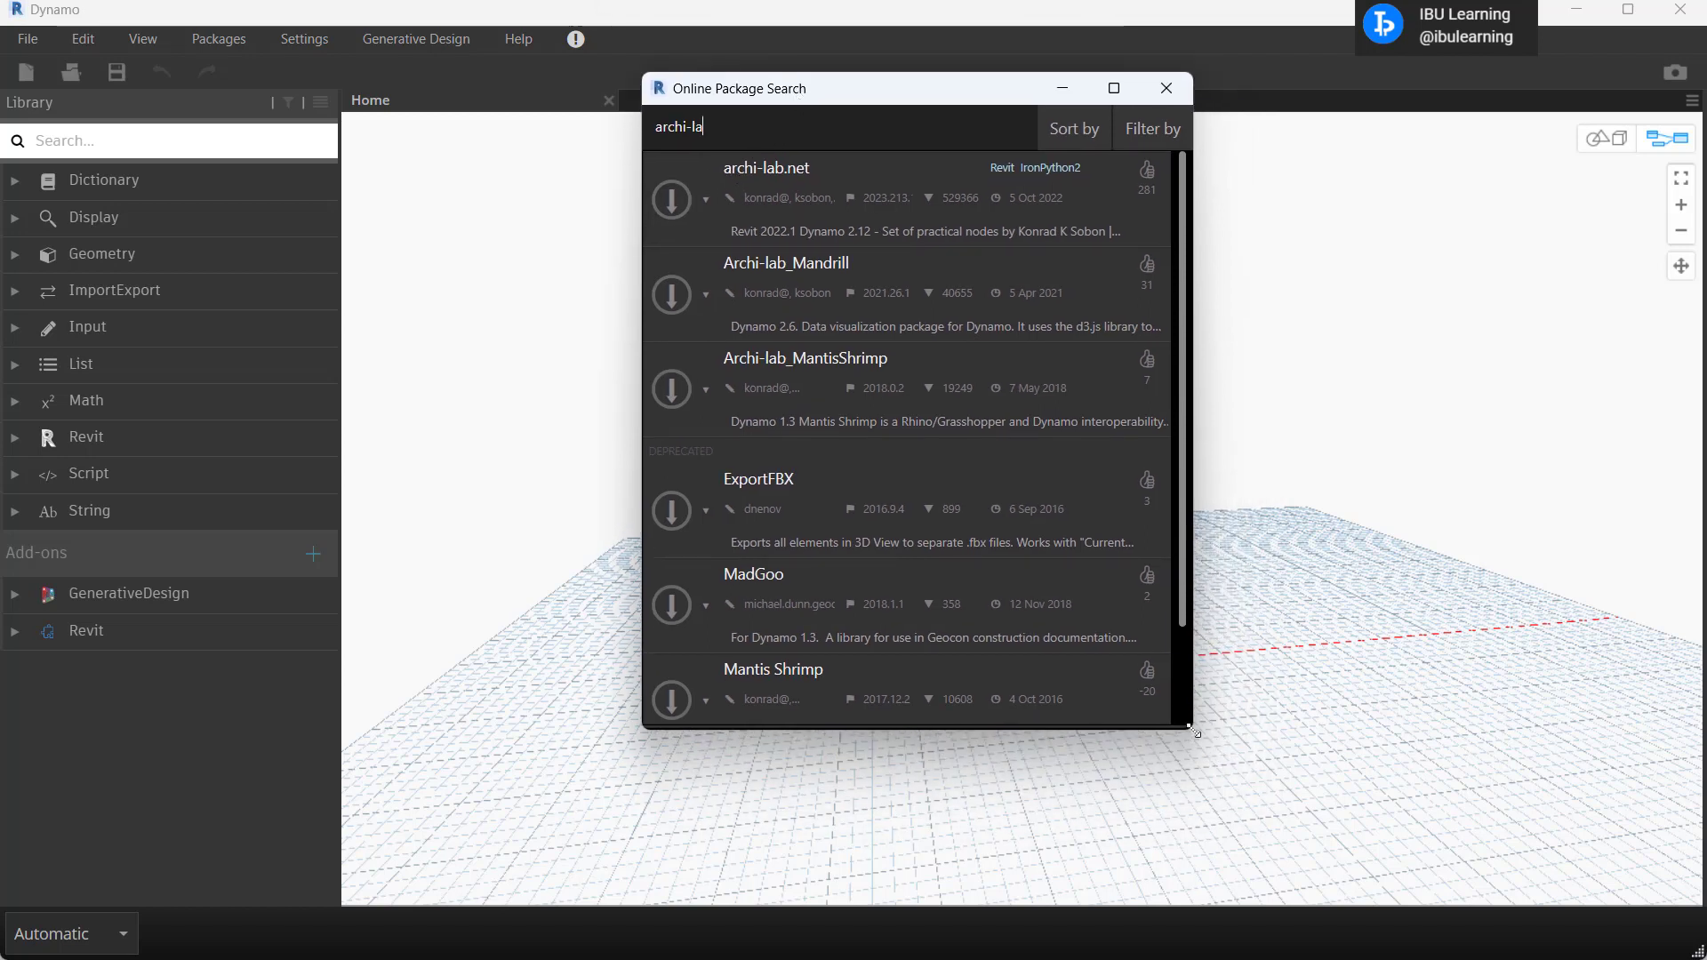
{"action": "left_click_drag", "start_coordinate": [1188, 728], "coordinate": [1403, 843]}
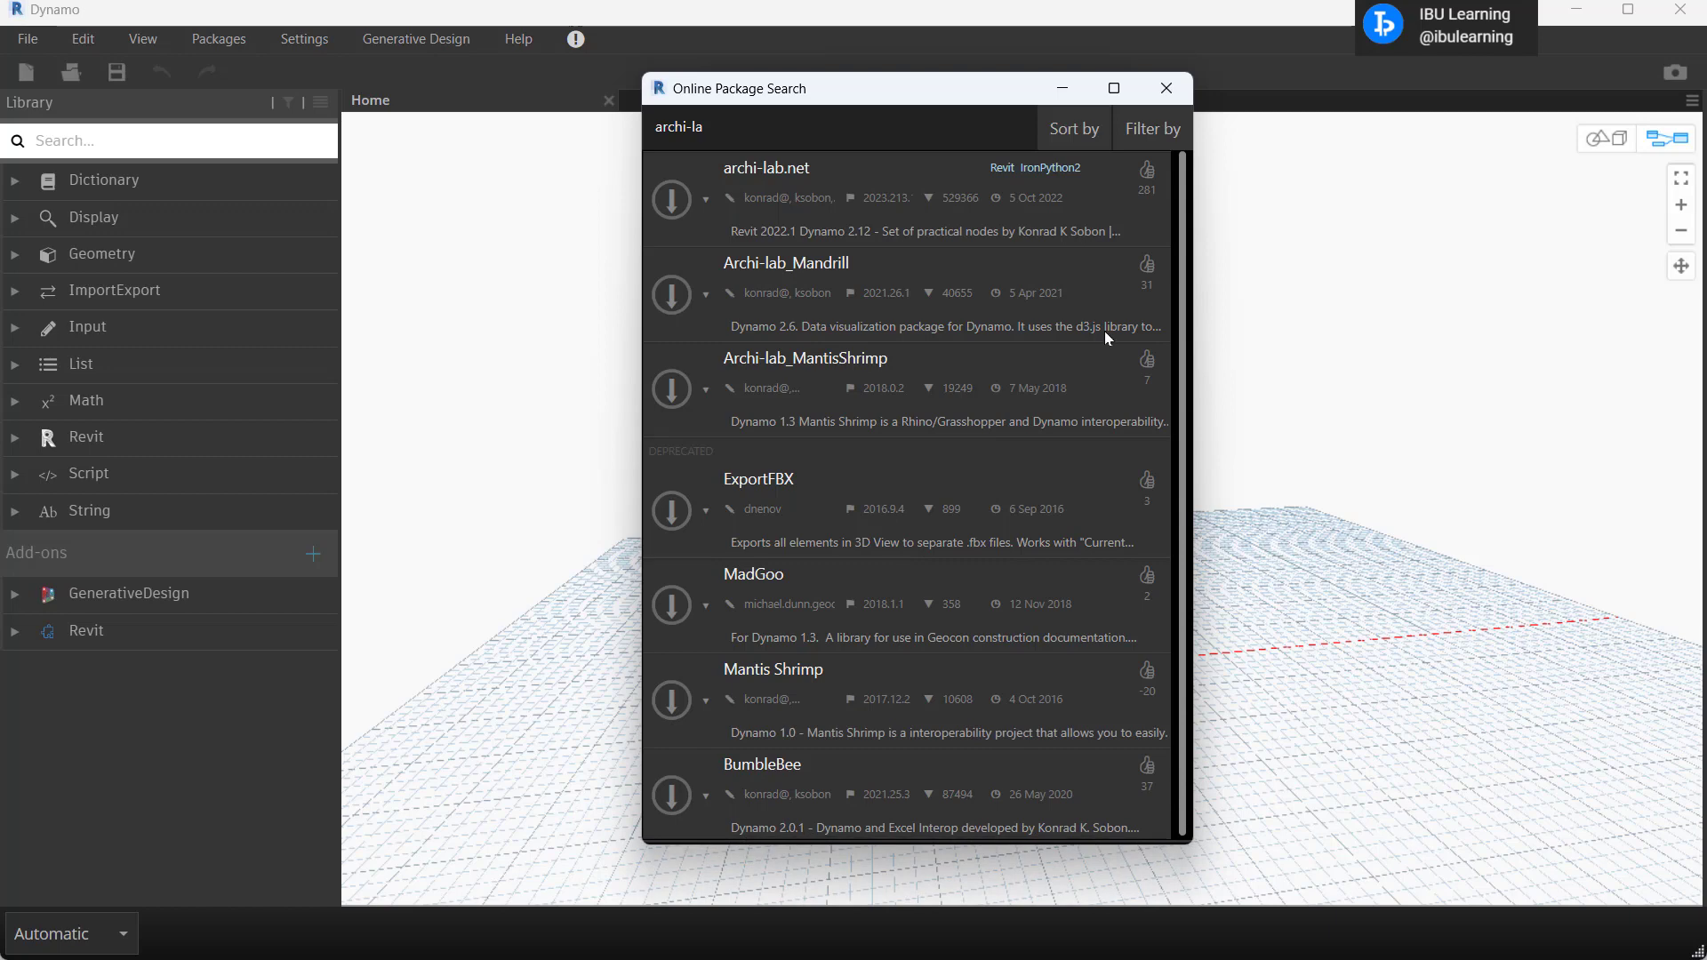
{"action": "left_click", "coordinate": [763, 214]}
{"action": "left_click_drag", "start_coordinate": [949, 98], "coordinate": [781, 160]}
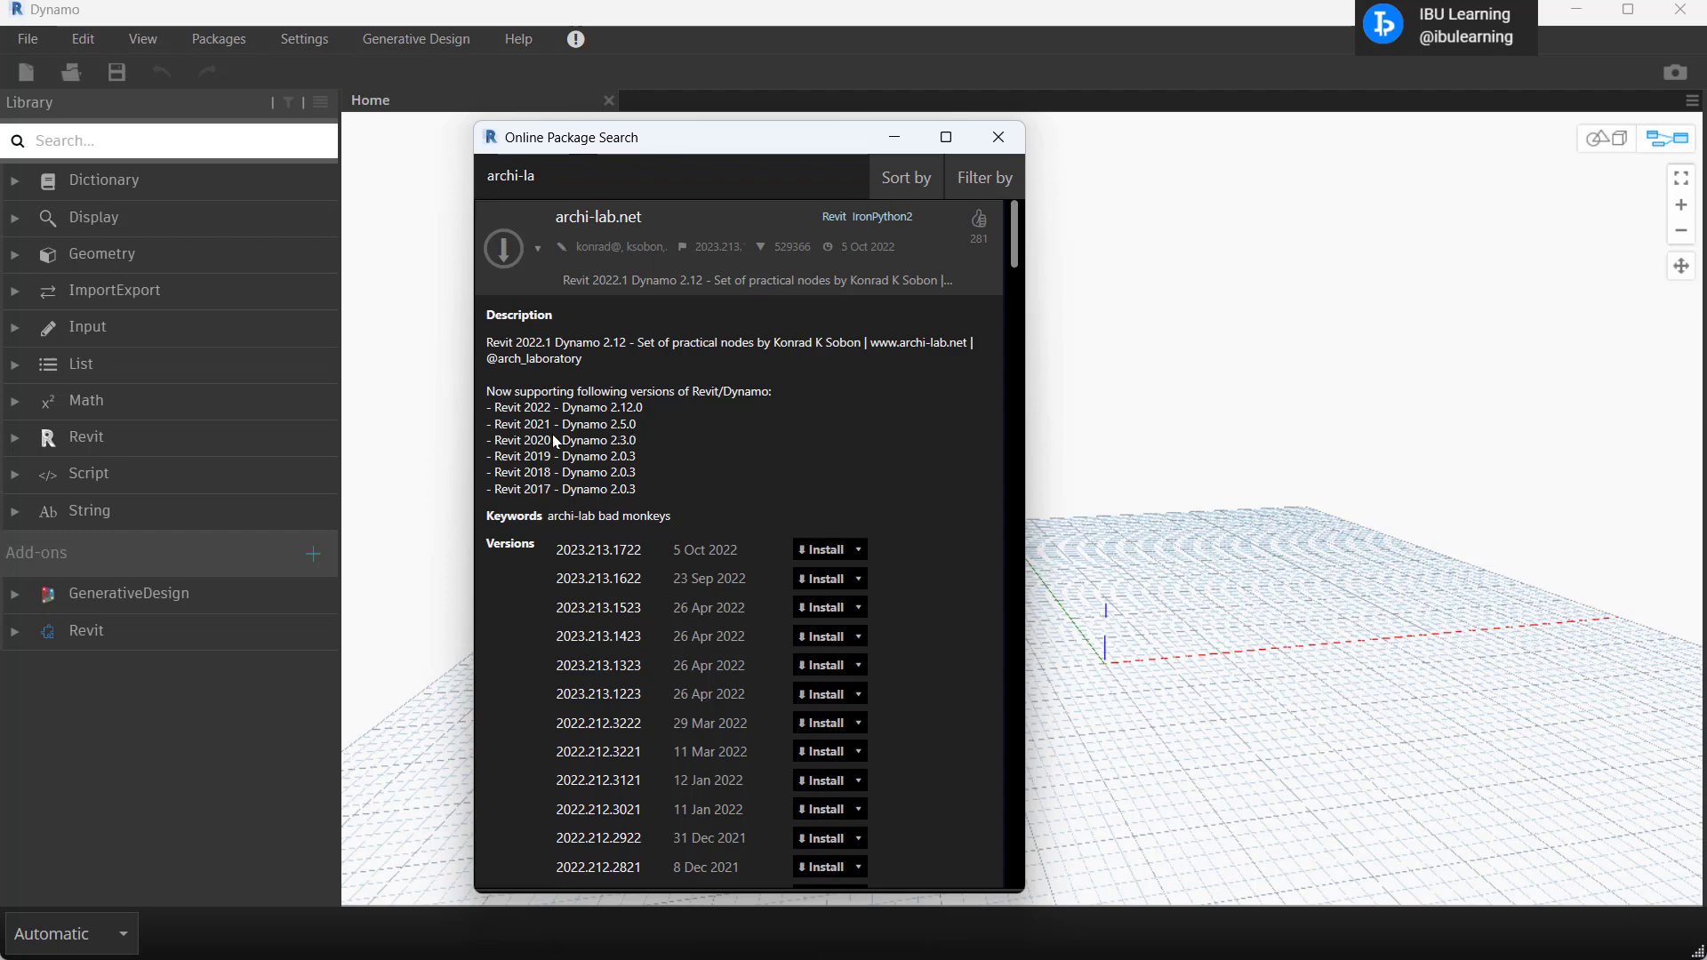
{"action": "left_click", "coordinate": [521, 42]}
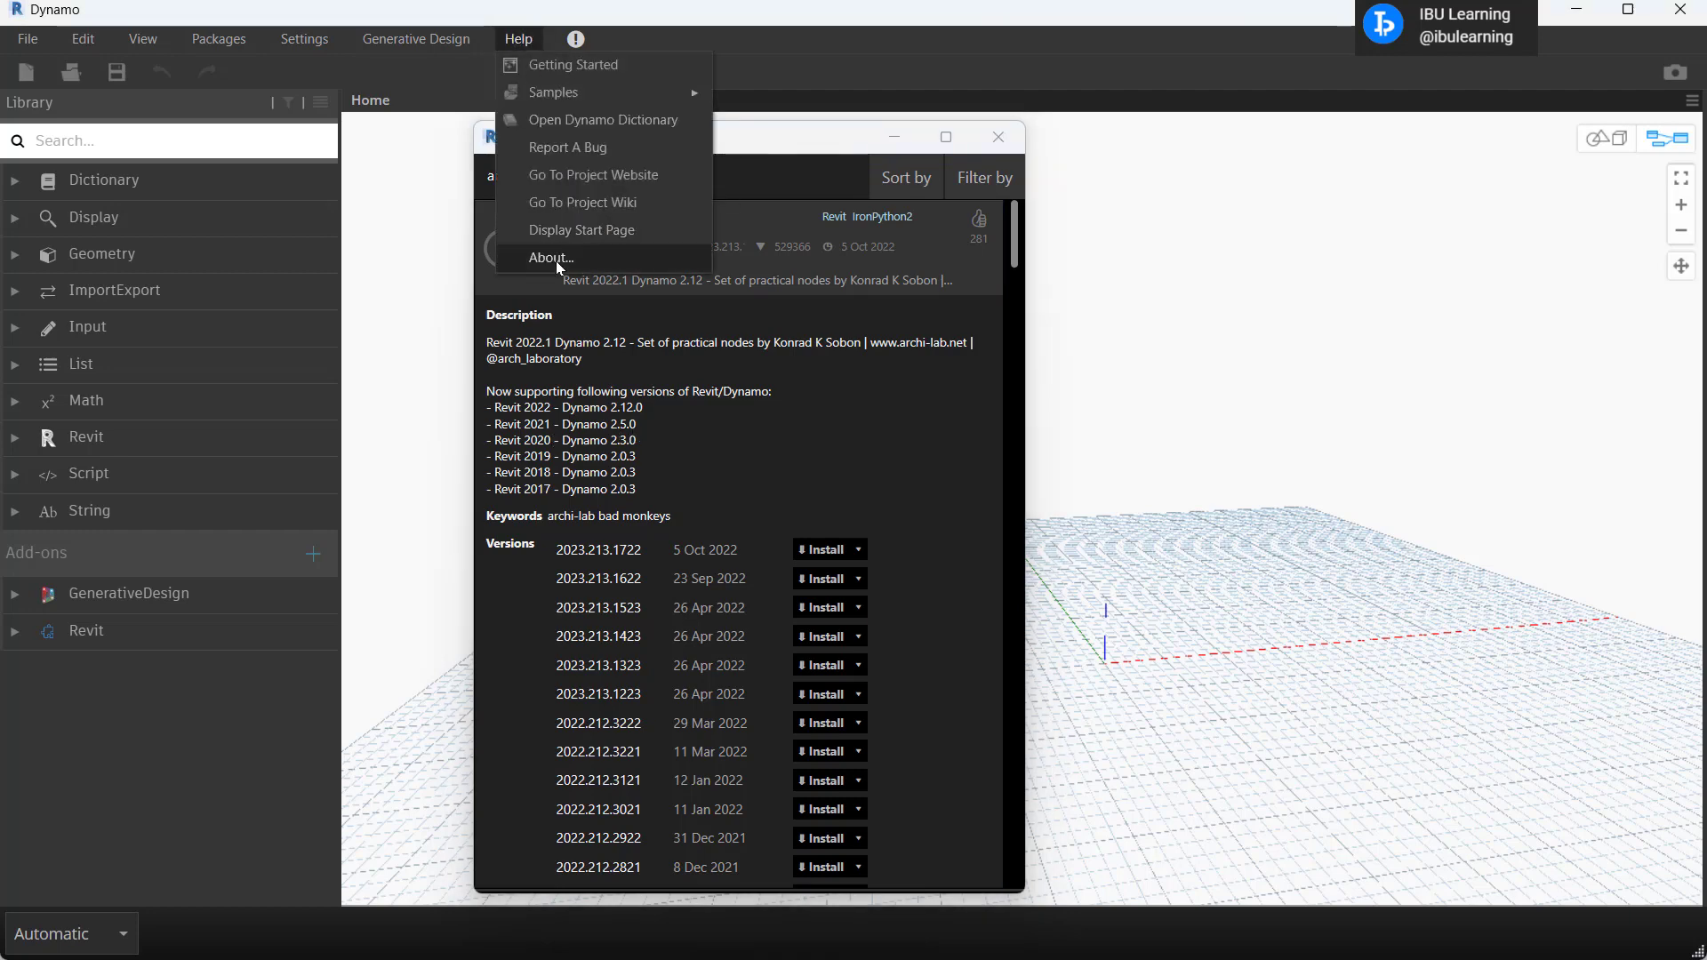
{"action": "left_click", "coordinate": [557, 258]}
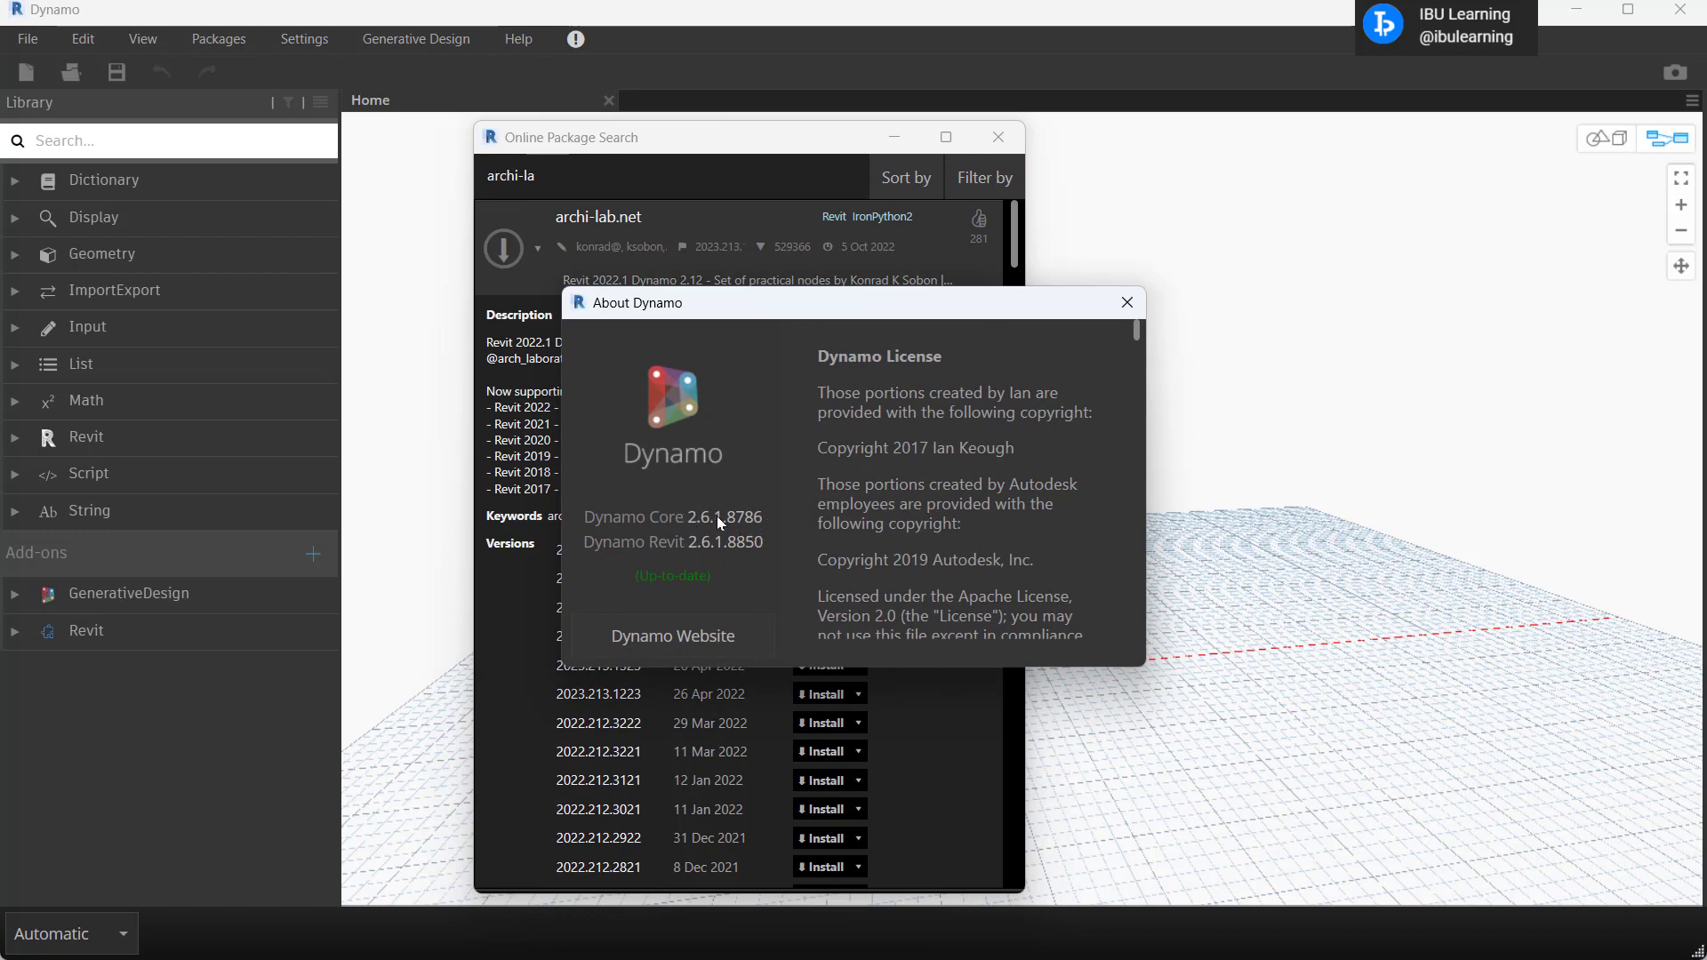
{"action": "left_click", "coordinate": [1123, 304]}
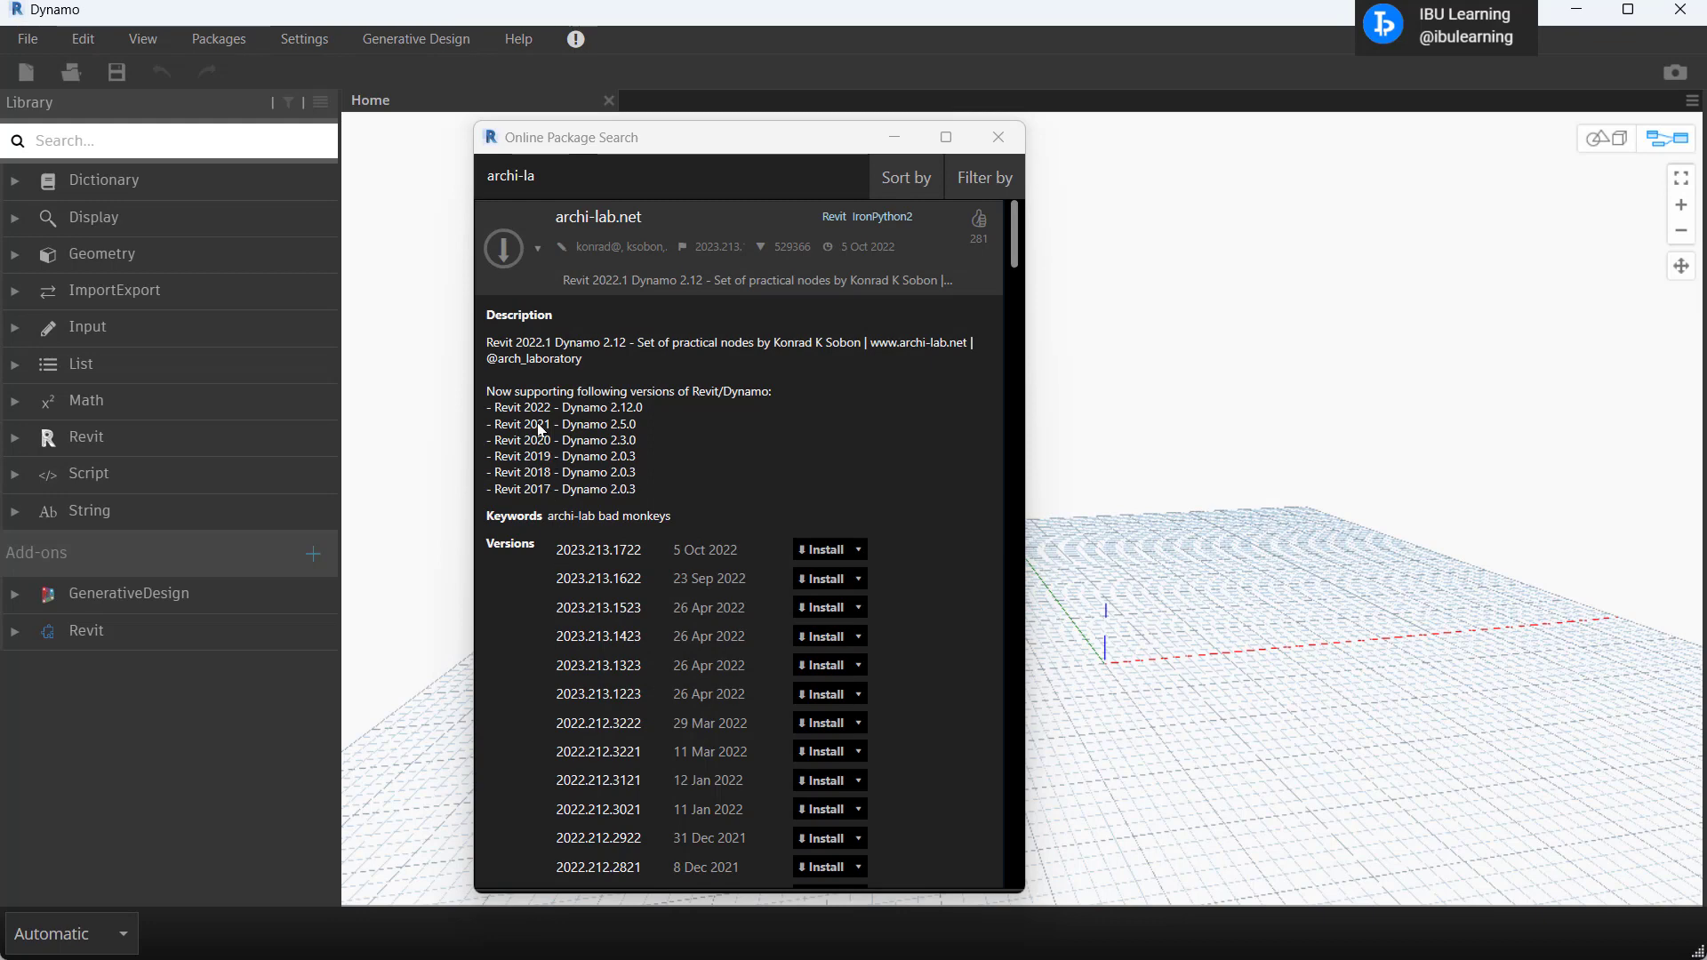
- Scroll archi-lab.net's versions list to find 2021.25.2721
{"action": "left_click", "coordinate": [589, 434]}
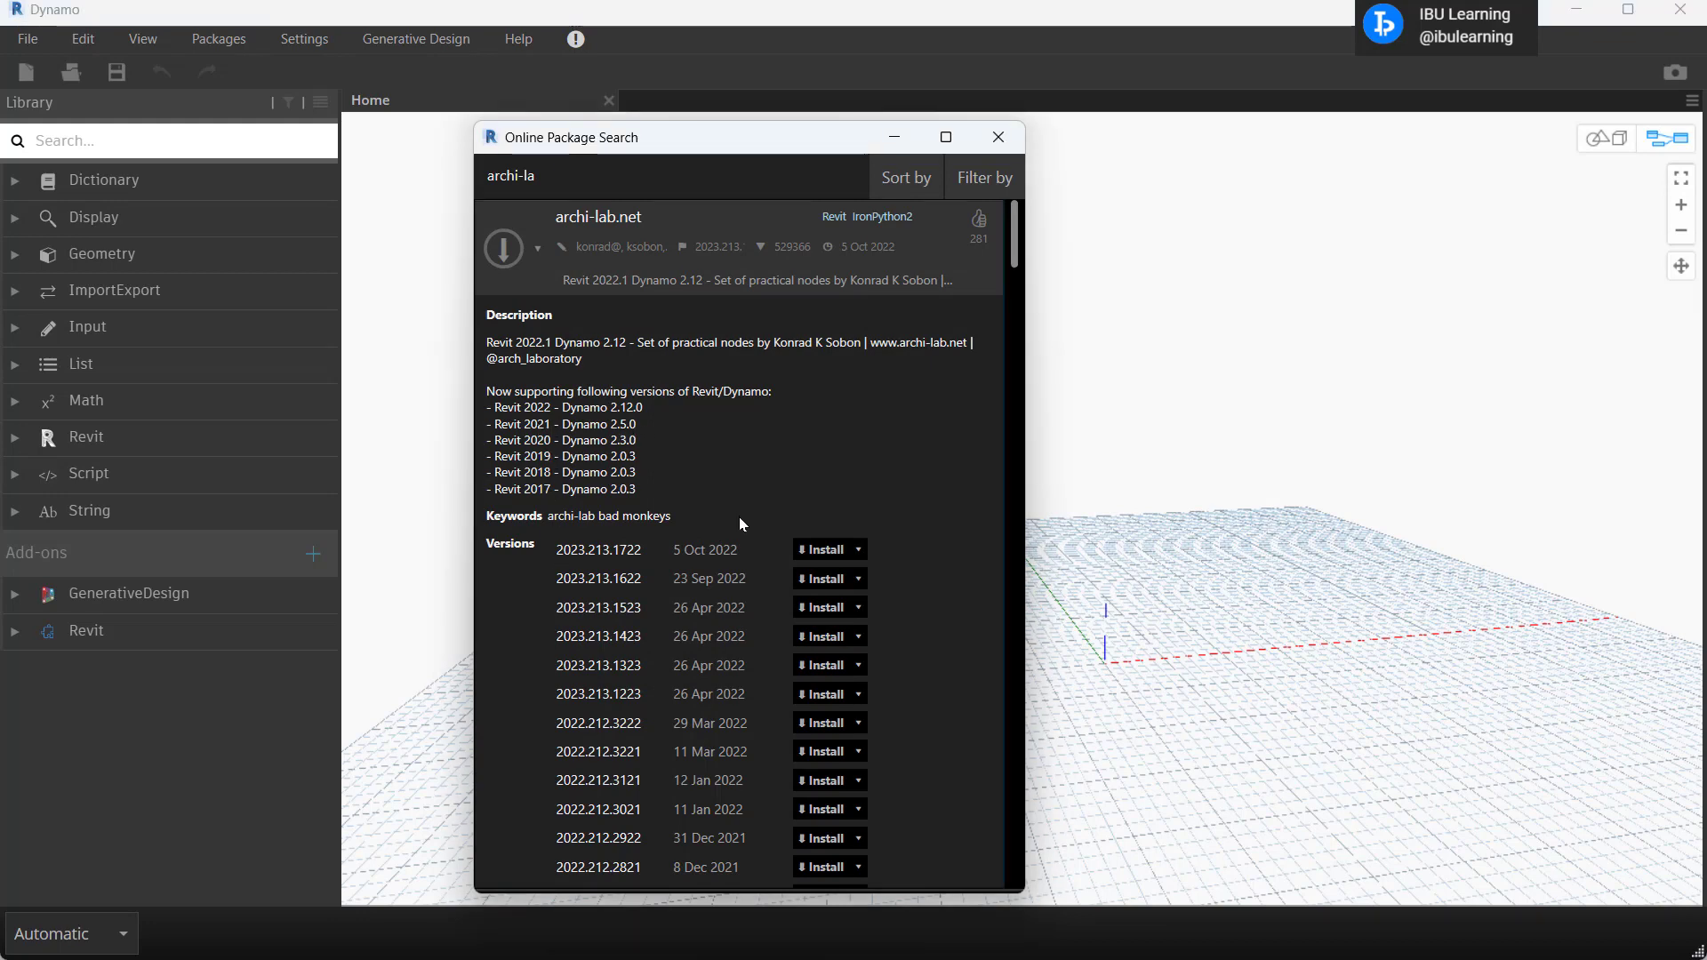
{"action": "scroll", "coordinate": [743, 531], "scroll_direction": "down", "scroll_amount": 5}
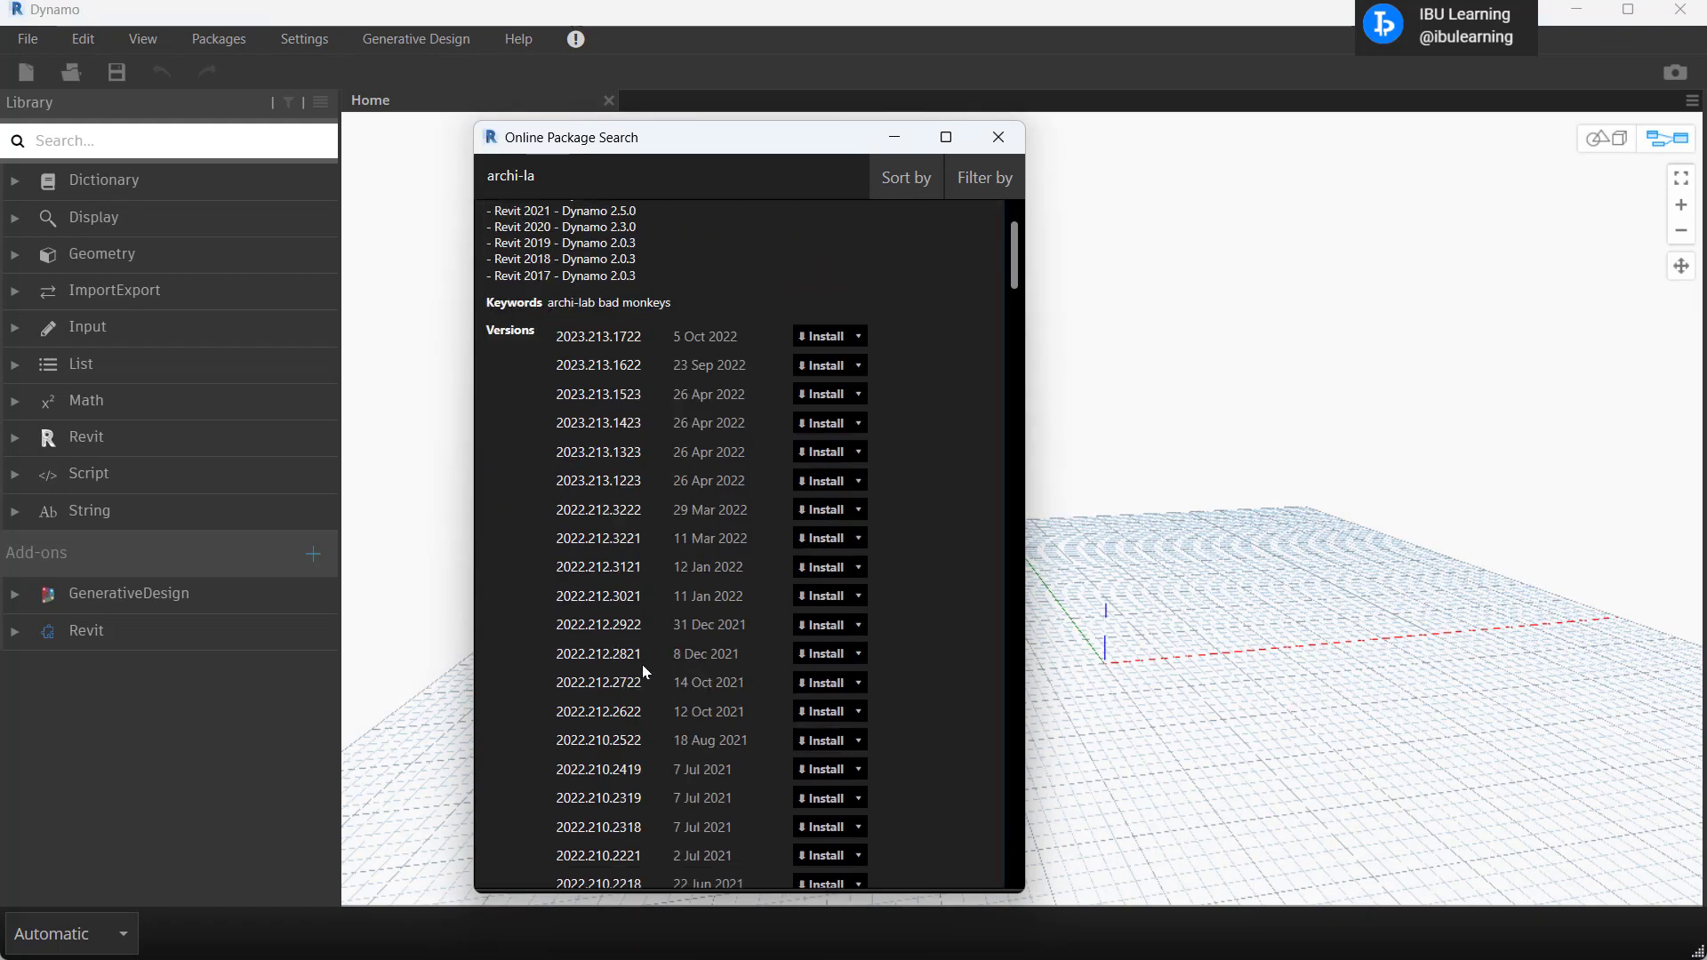
{"action": "scroll", "coordinate": [646, 673], "scroll_direction": "down", "scroll_amount": 3}
{"action": "scroll", "coordinate": [645, 670], "scroll_direction": "down", "scroll_amount": 10}
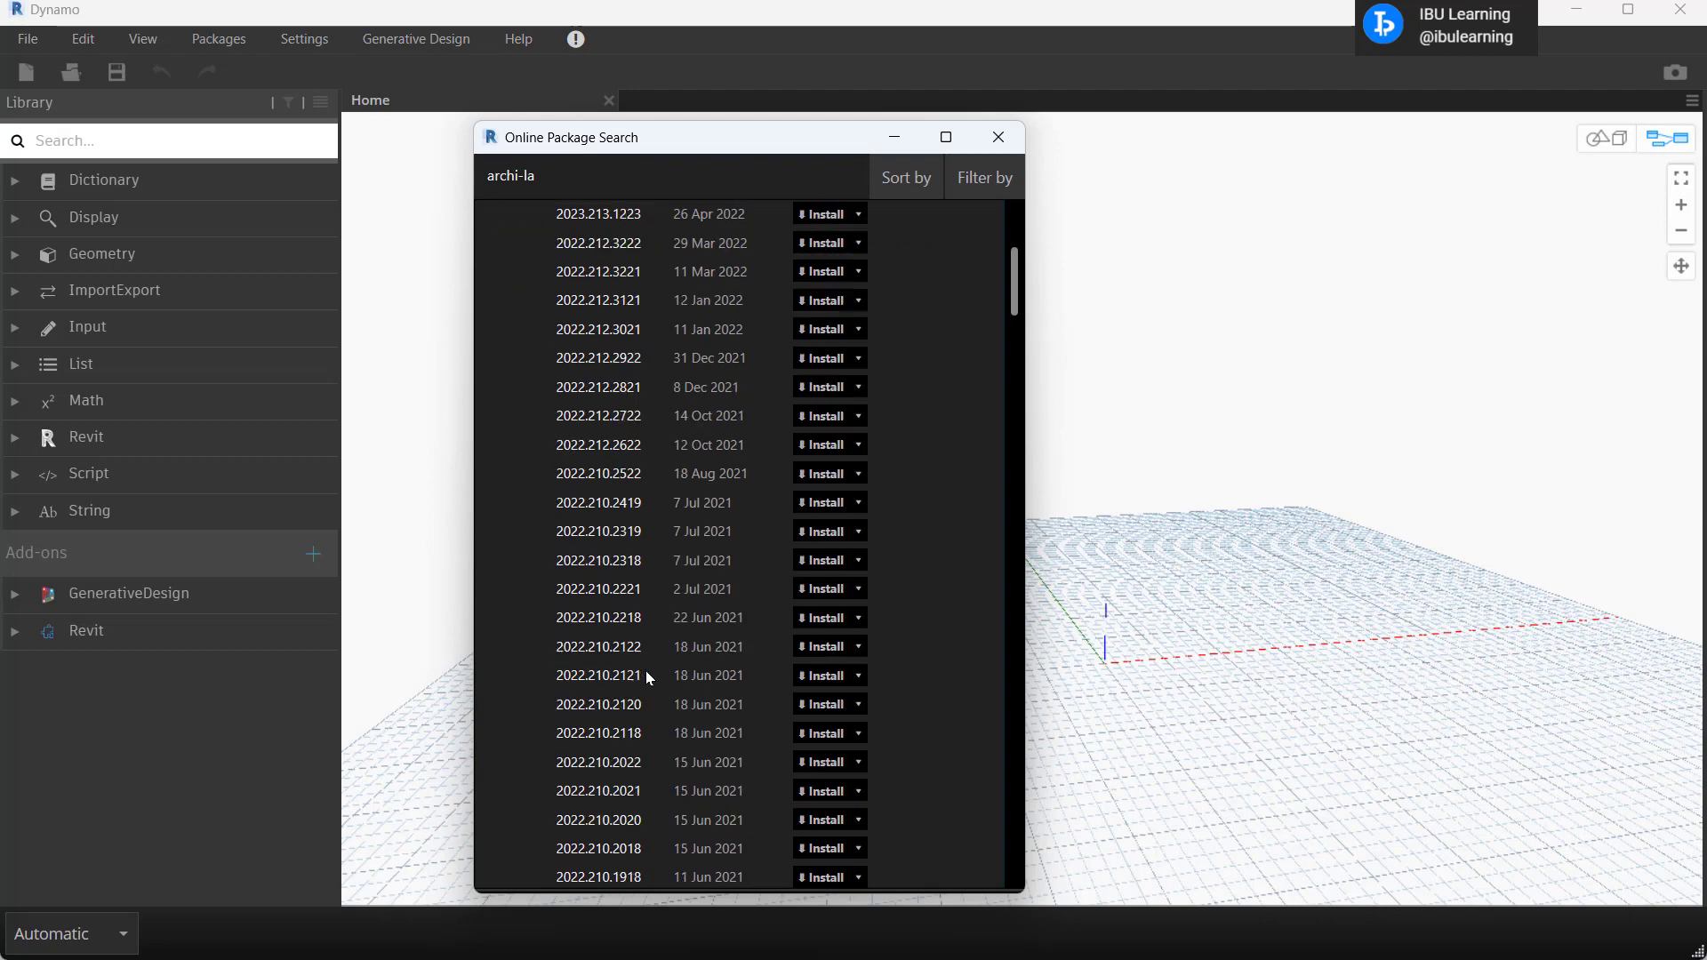
{"action": "scroll", "coordinate": [651, 694], "scroll_direction": "down", "scroll_amount": 10}
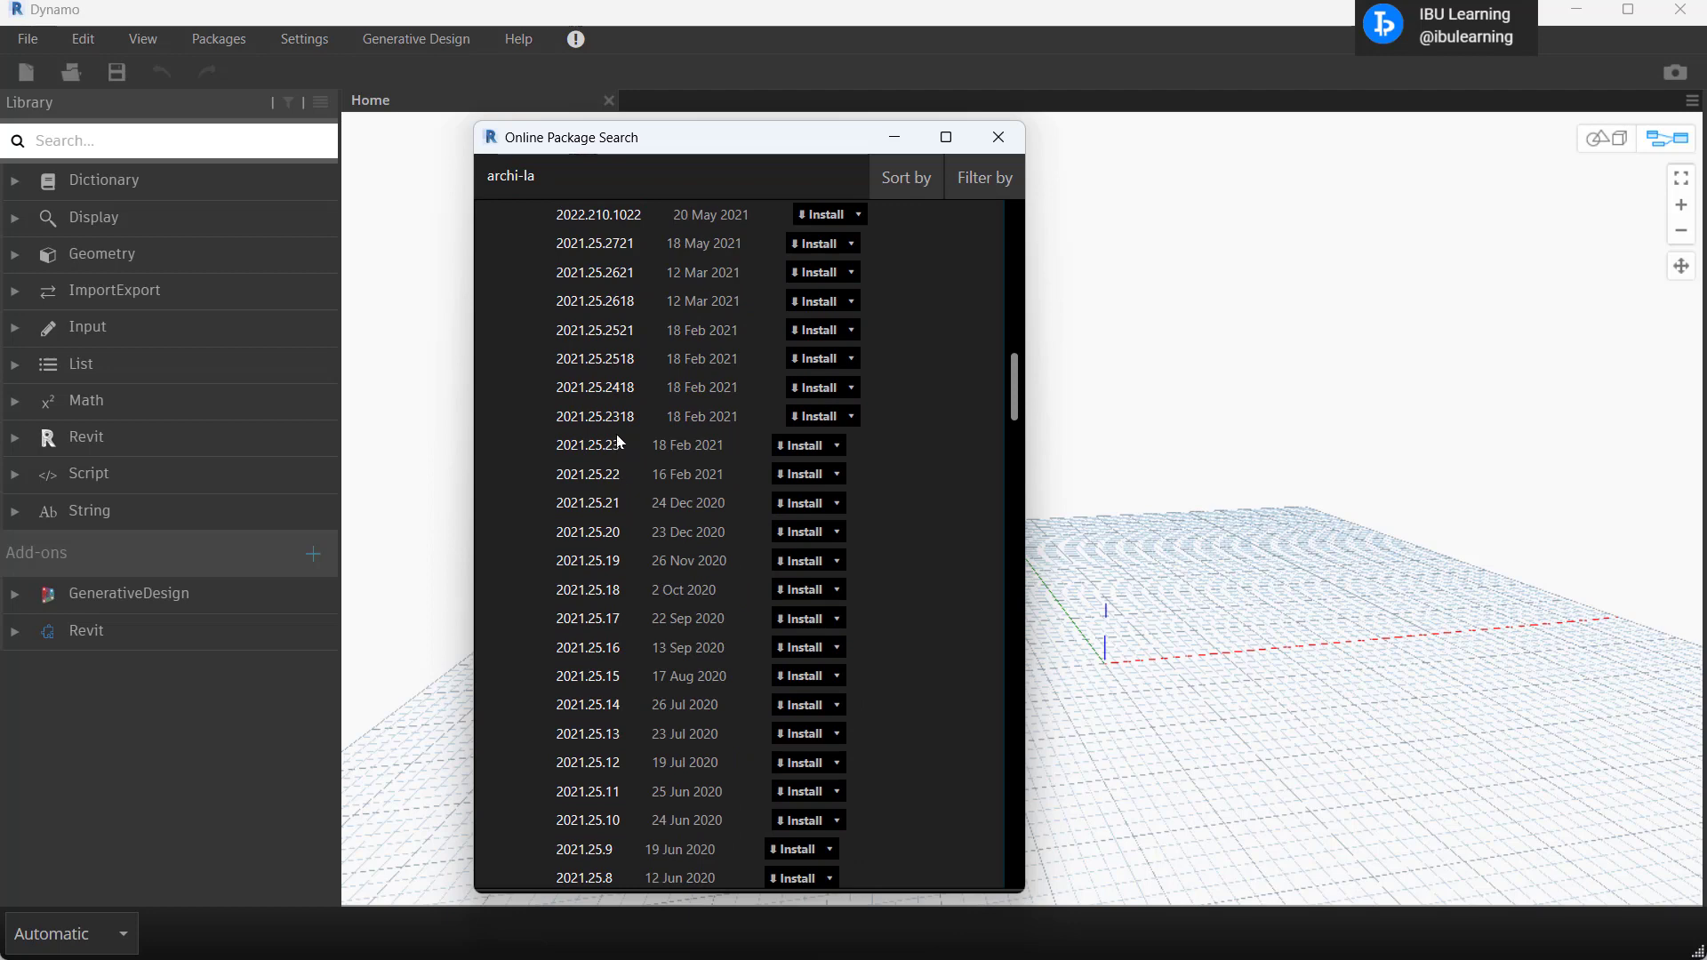
{"action": "scroll", "coordinate": [620, 299], "scroll_direction": "up", "scroll_amount": 1}
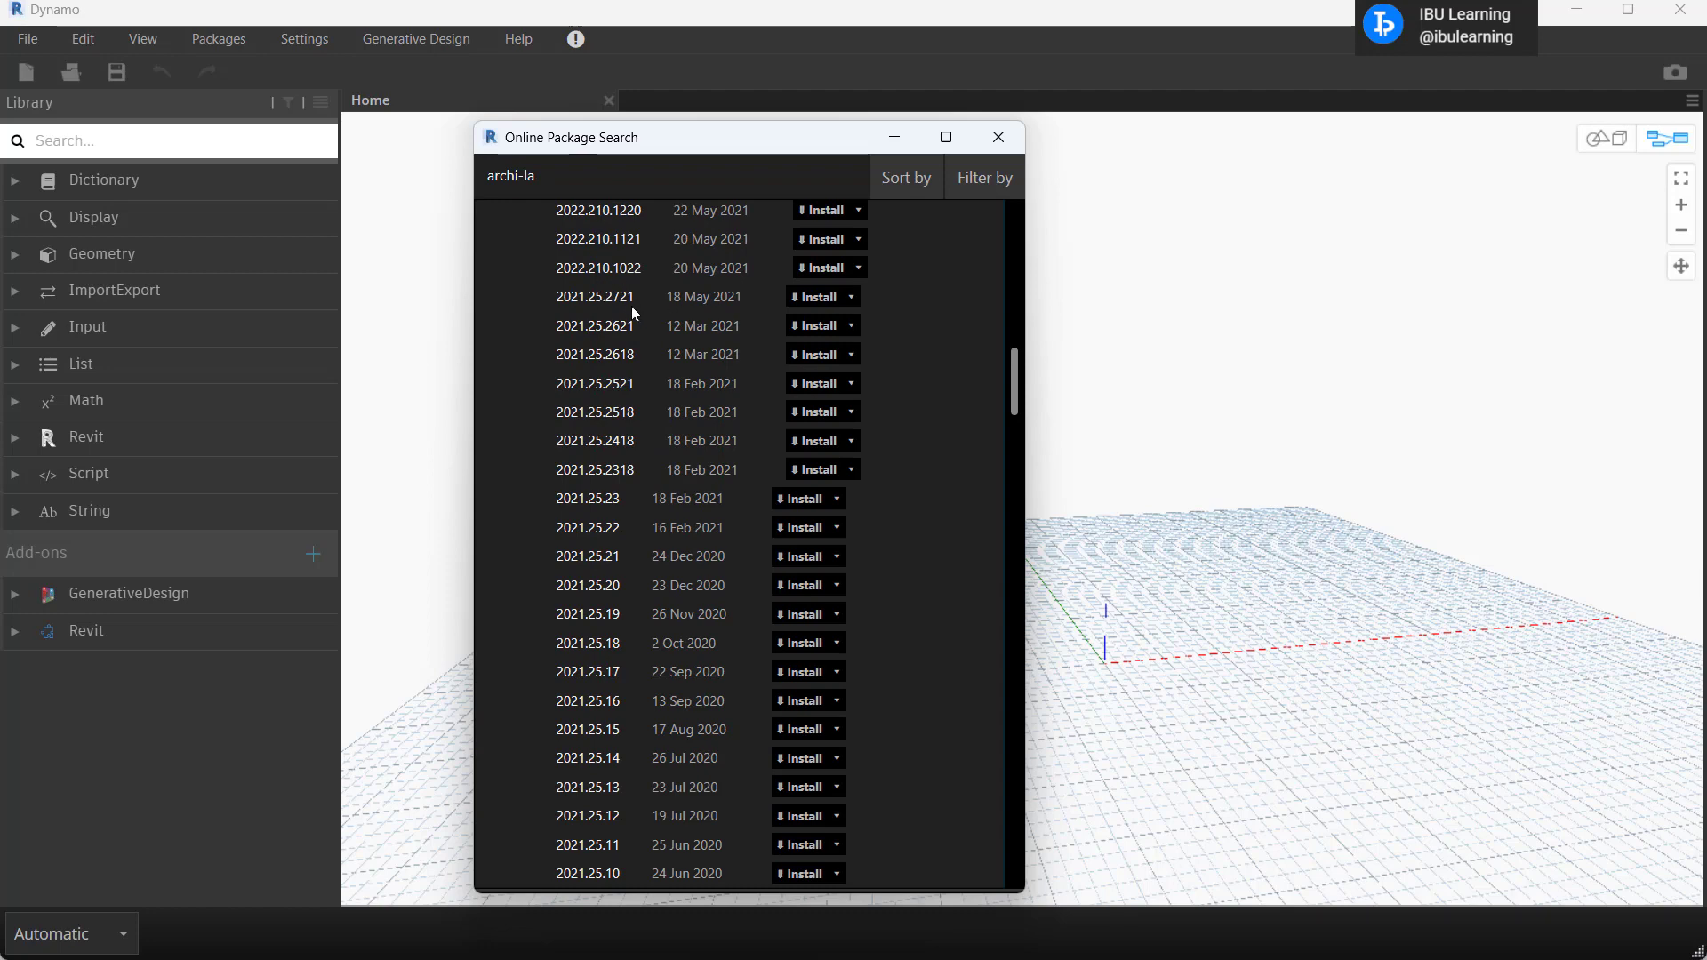
- Install archi-lab.net 2021.25.2721, confirming and accepting the Python scripts warning
{"action": "left_click", "coordinate": [794, 303]}
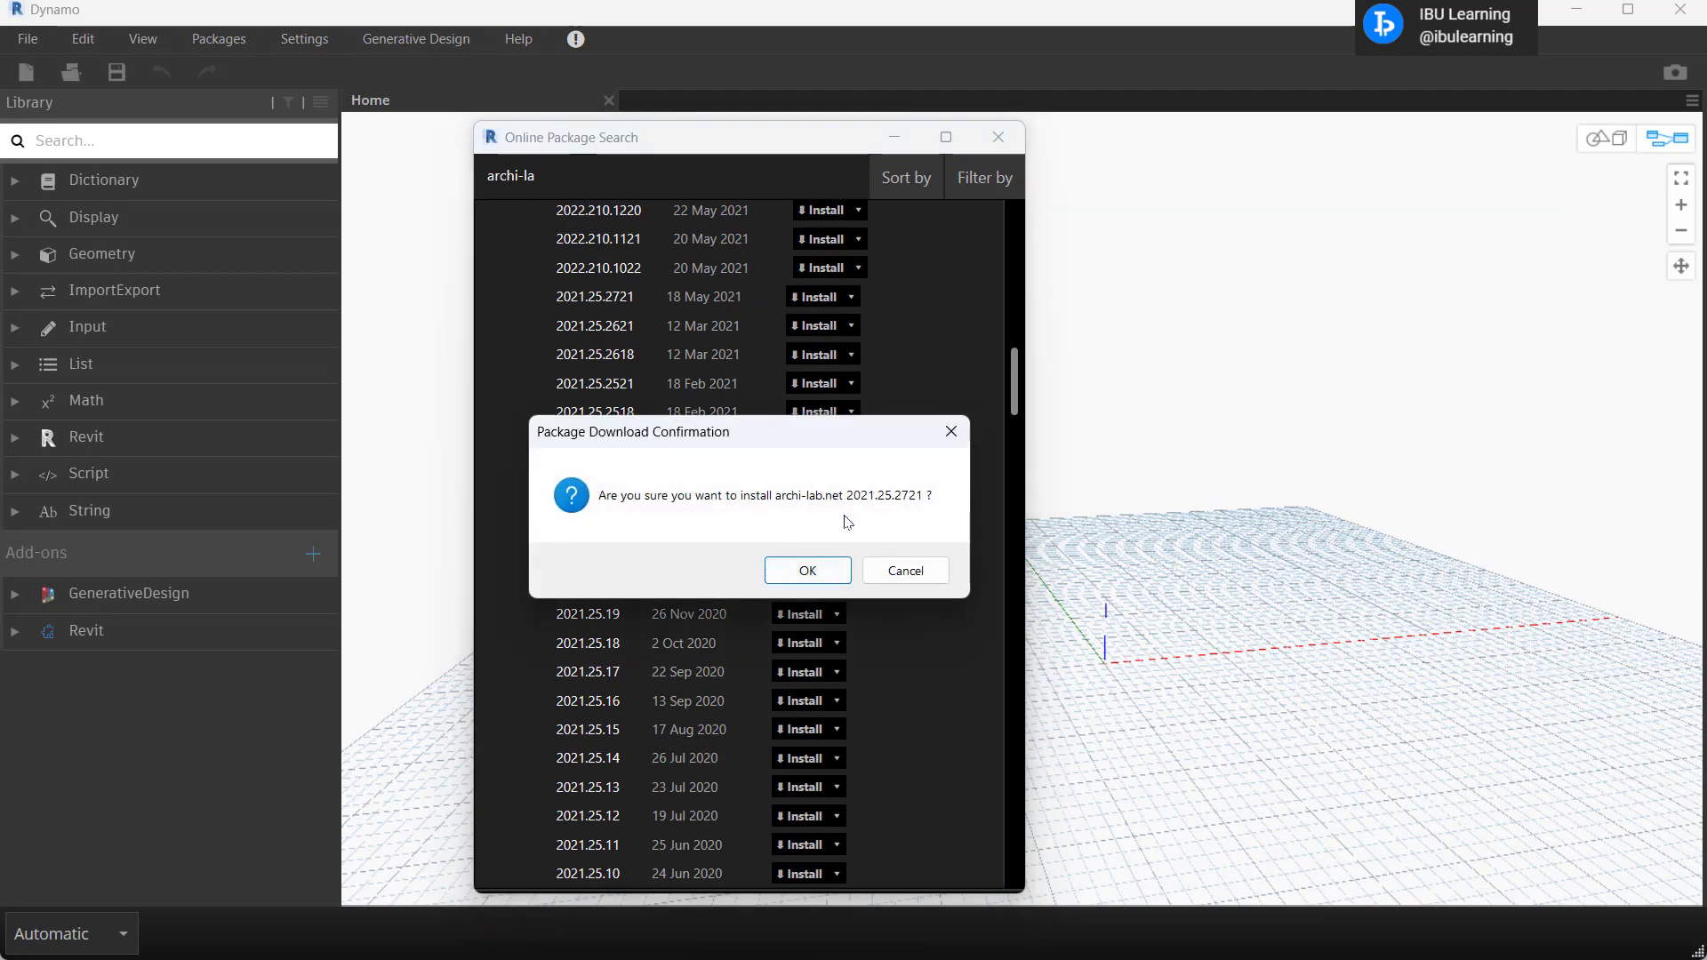
{"action": "left_click", "coordinate": [791, 570]}
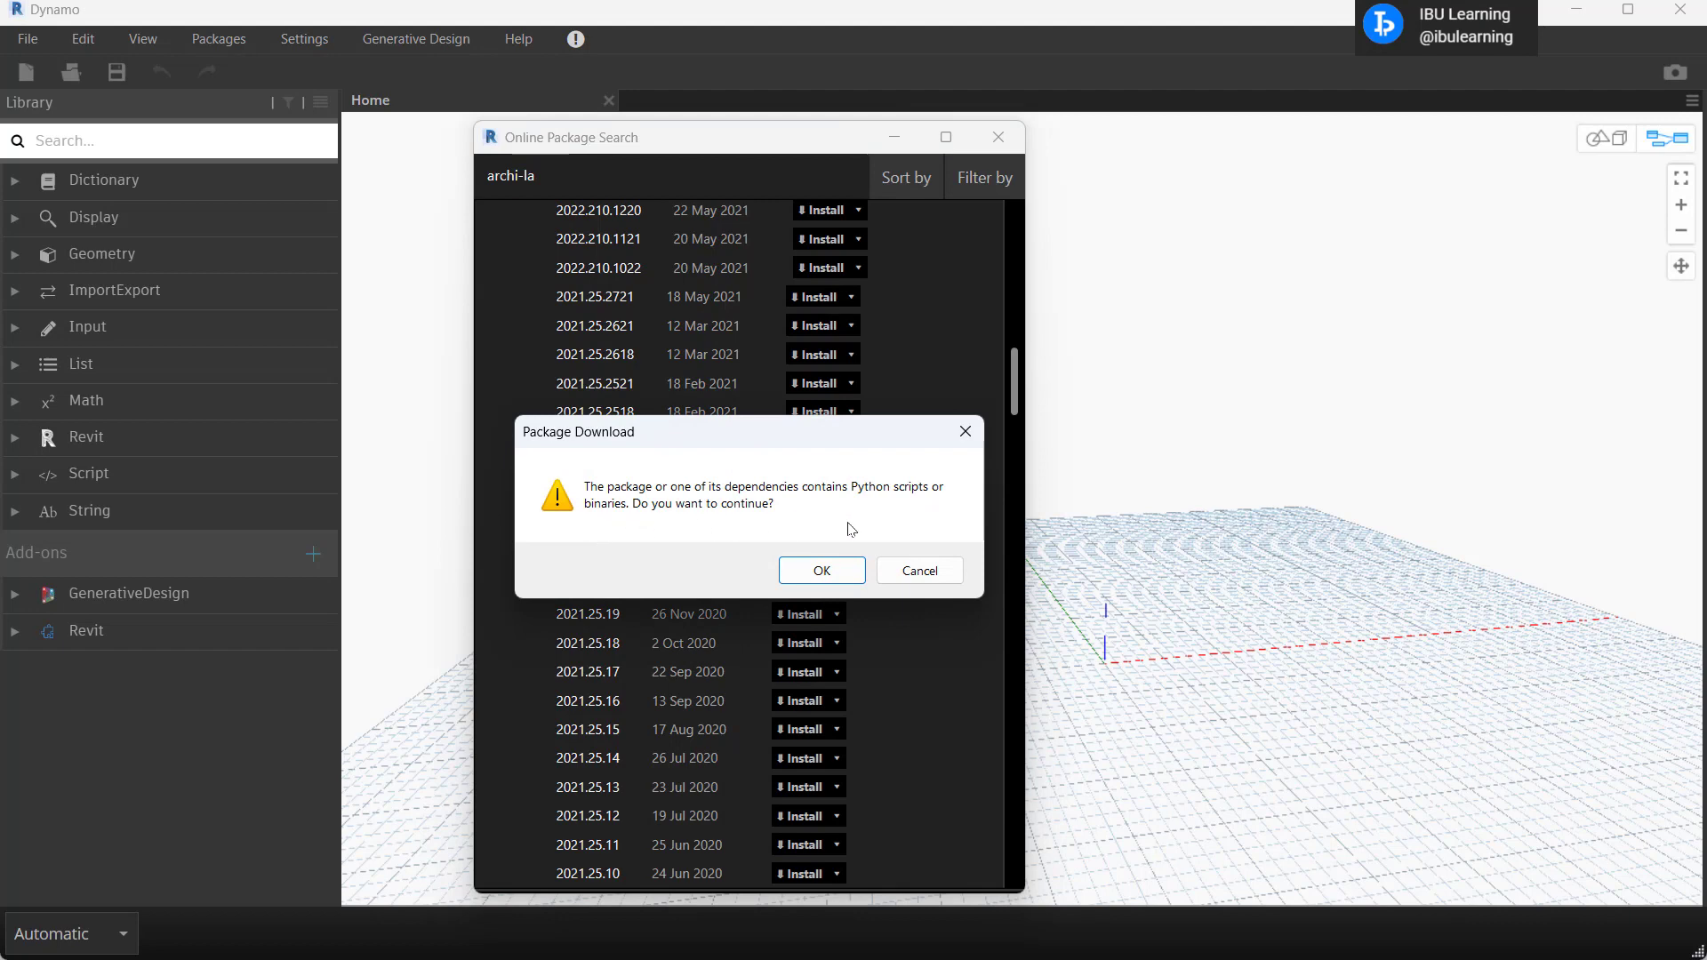
{"action": "left_click", "coordinate": [818, 574]}
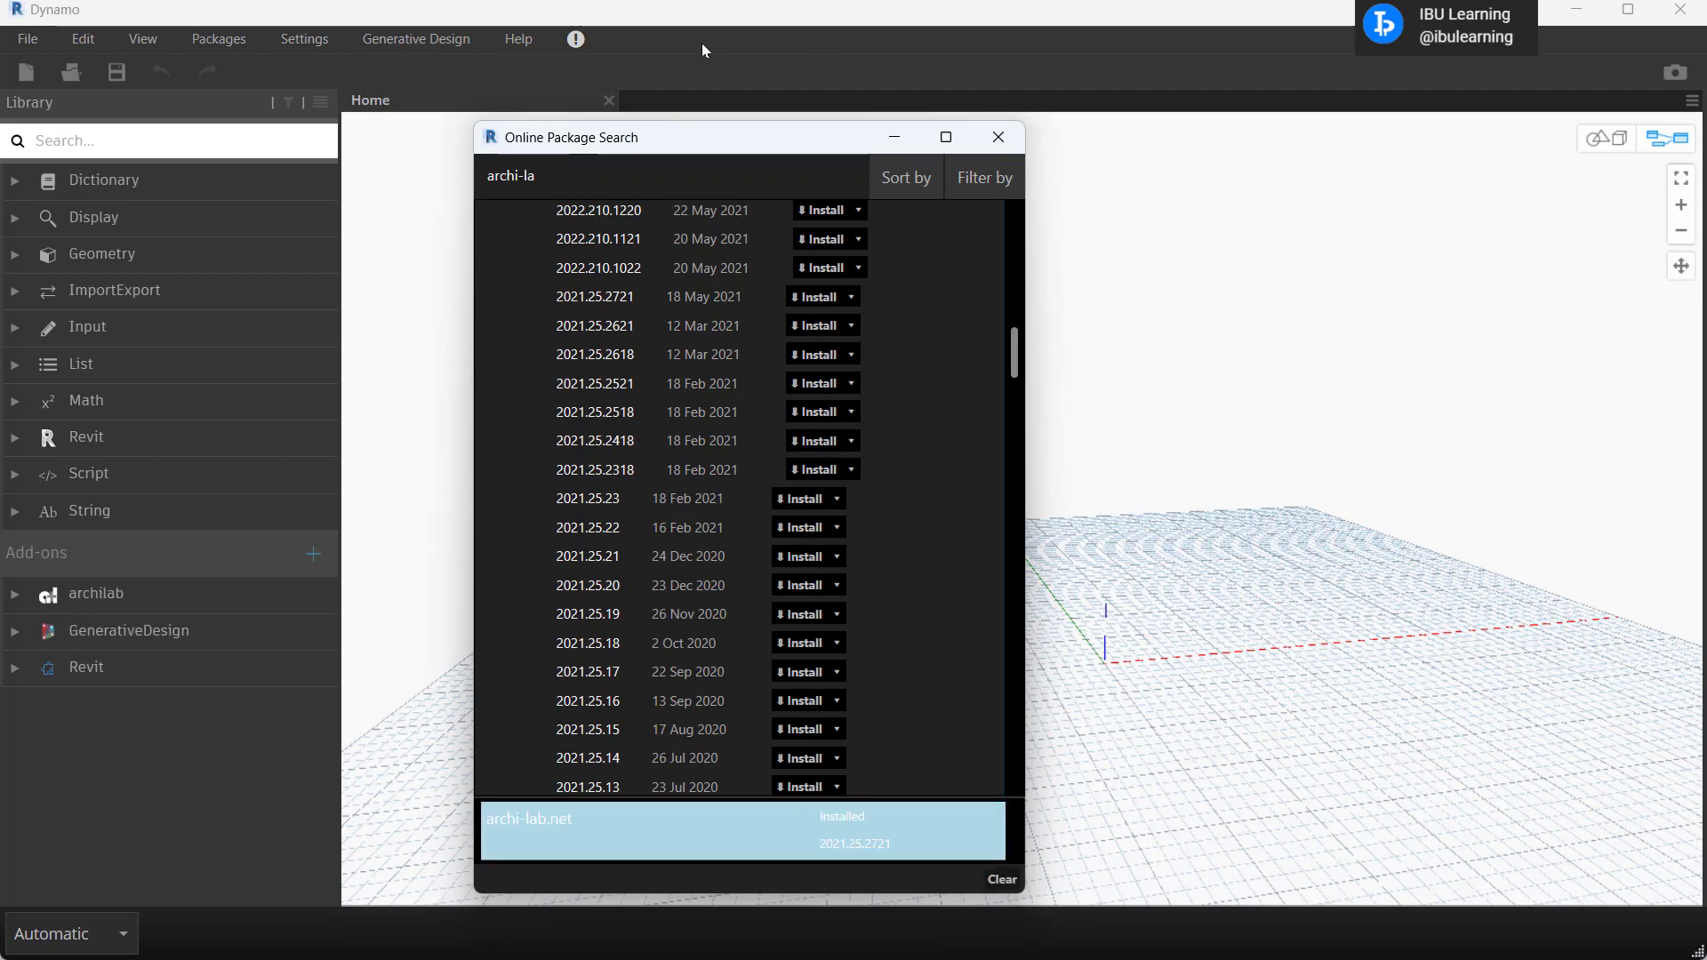
{"action": "left_click", "coordinate": [582, 182]}
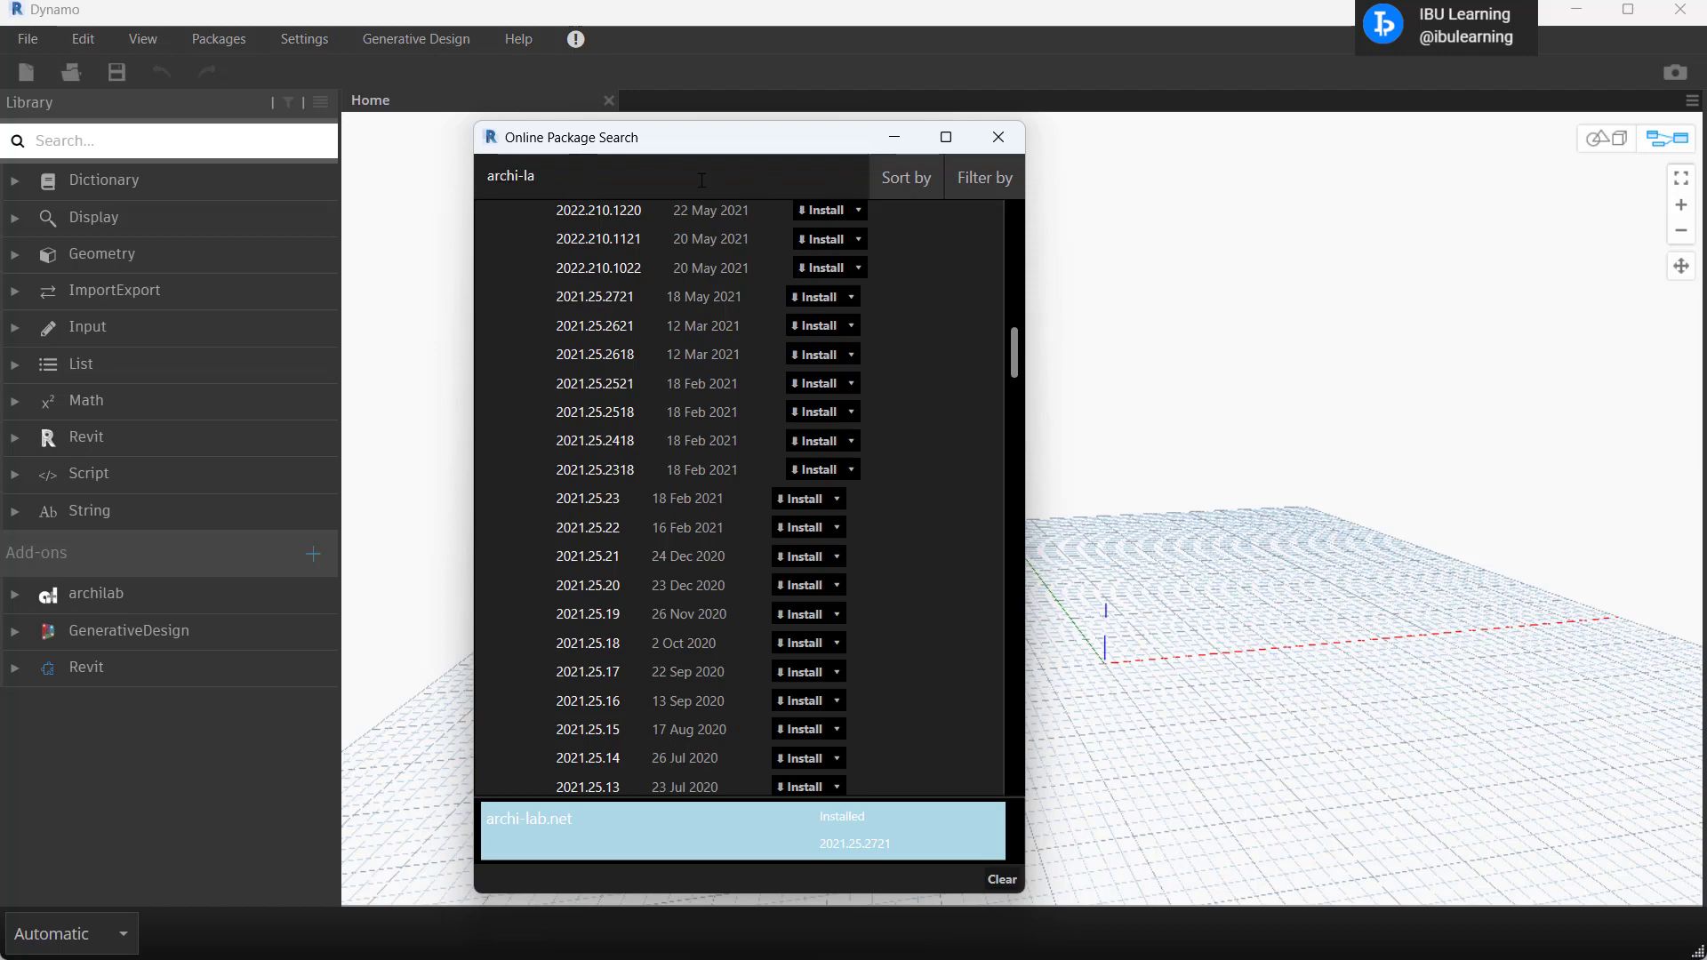
- Search 'lunch' and install LunchBox for Dynamo version 2018.8.8
{"action": "left_click_drag", "start_coordinate": [694, 181], "coordinate": [496, 184]}
{"action": "type", "text": "lun"}
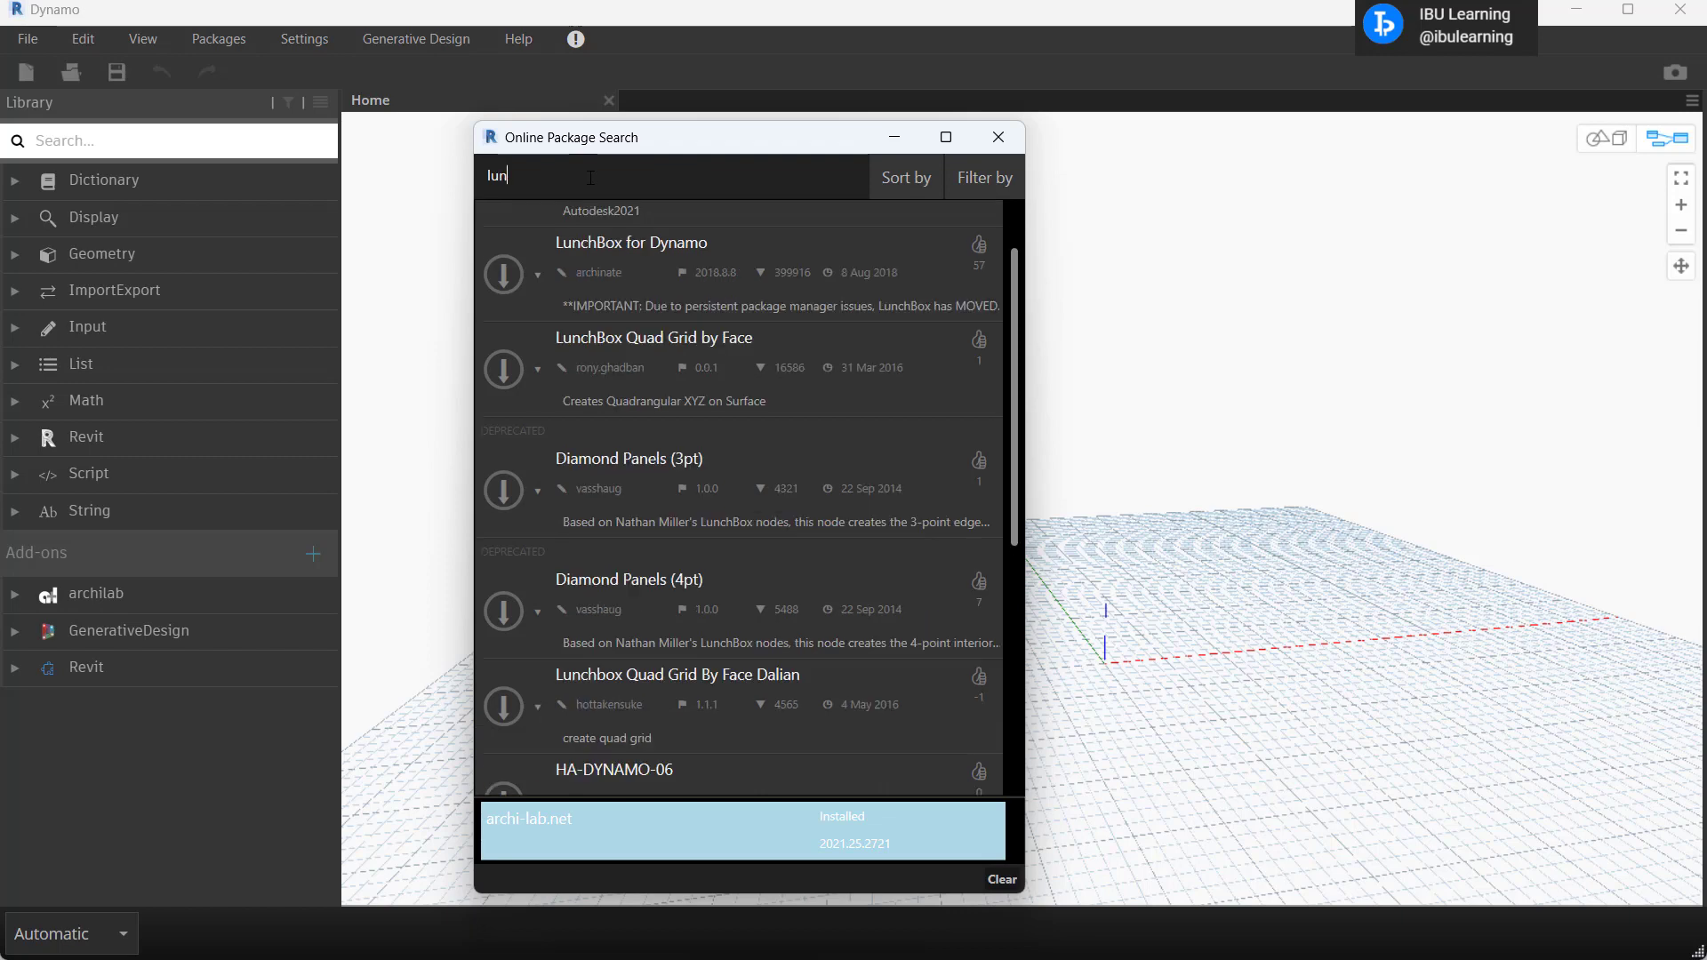
{"action": "type", "text": "ch"}
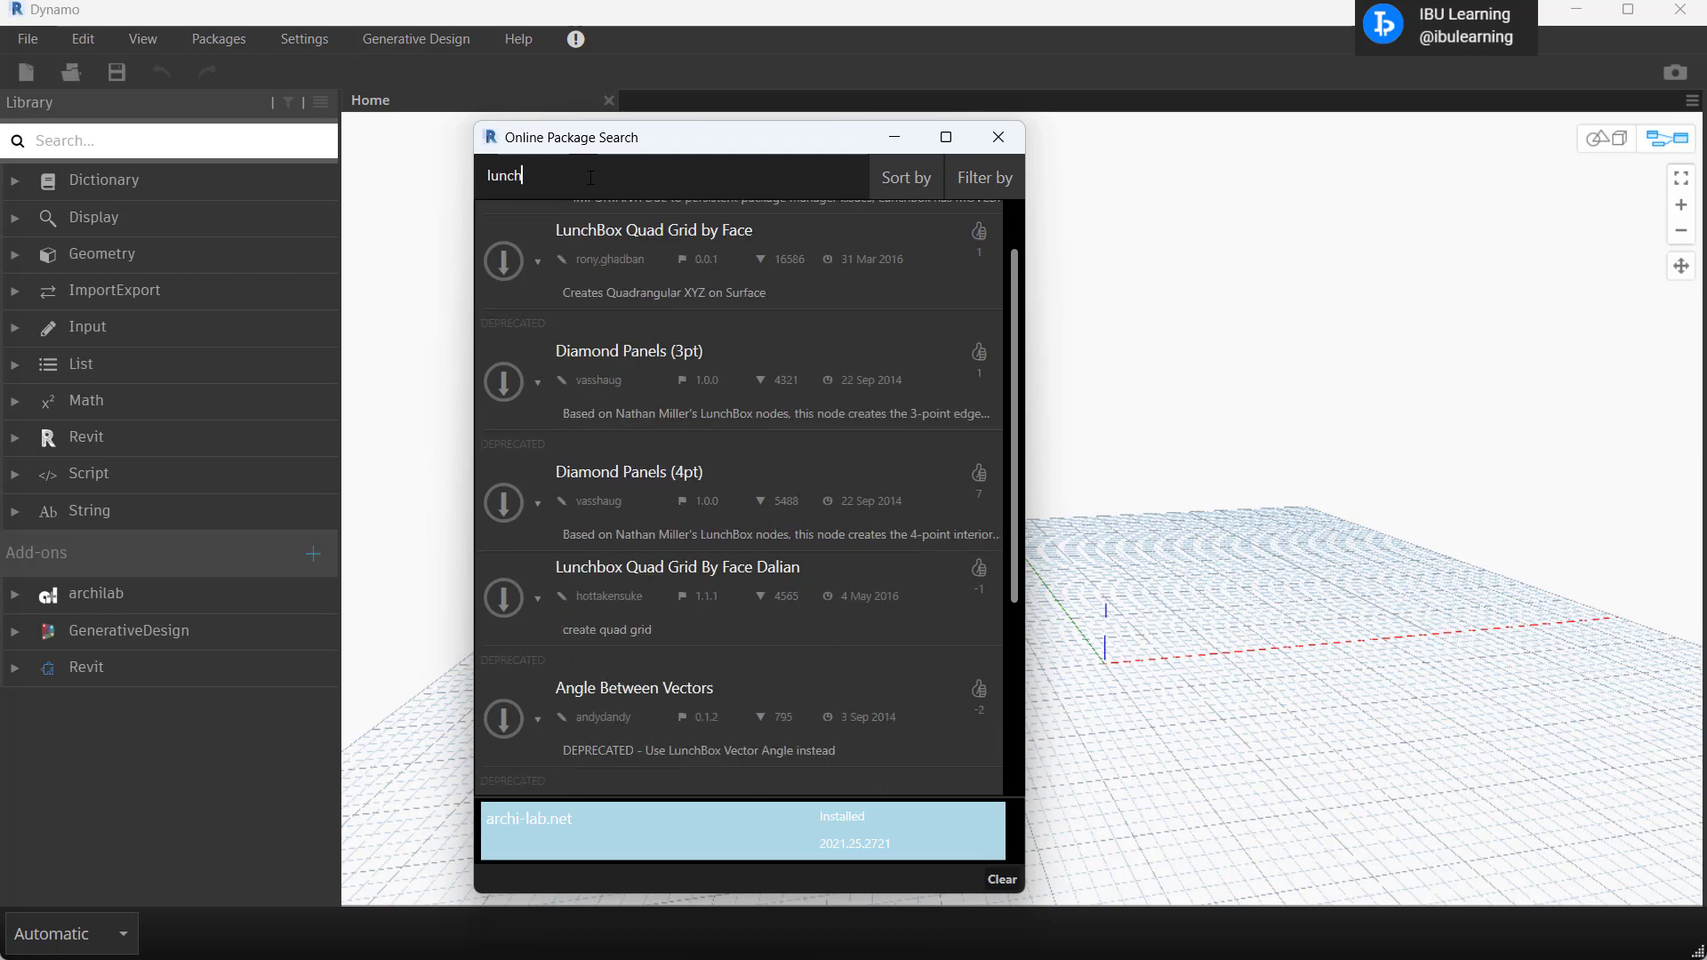
{"action": "scroll", "coordinate": [1020, 282], "scroll_direction": "up", "scroll_amount": 2}
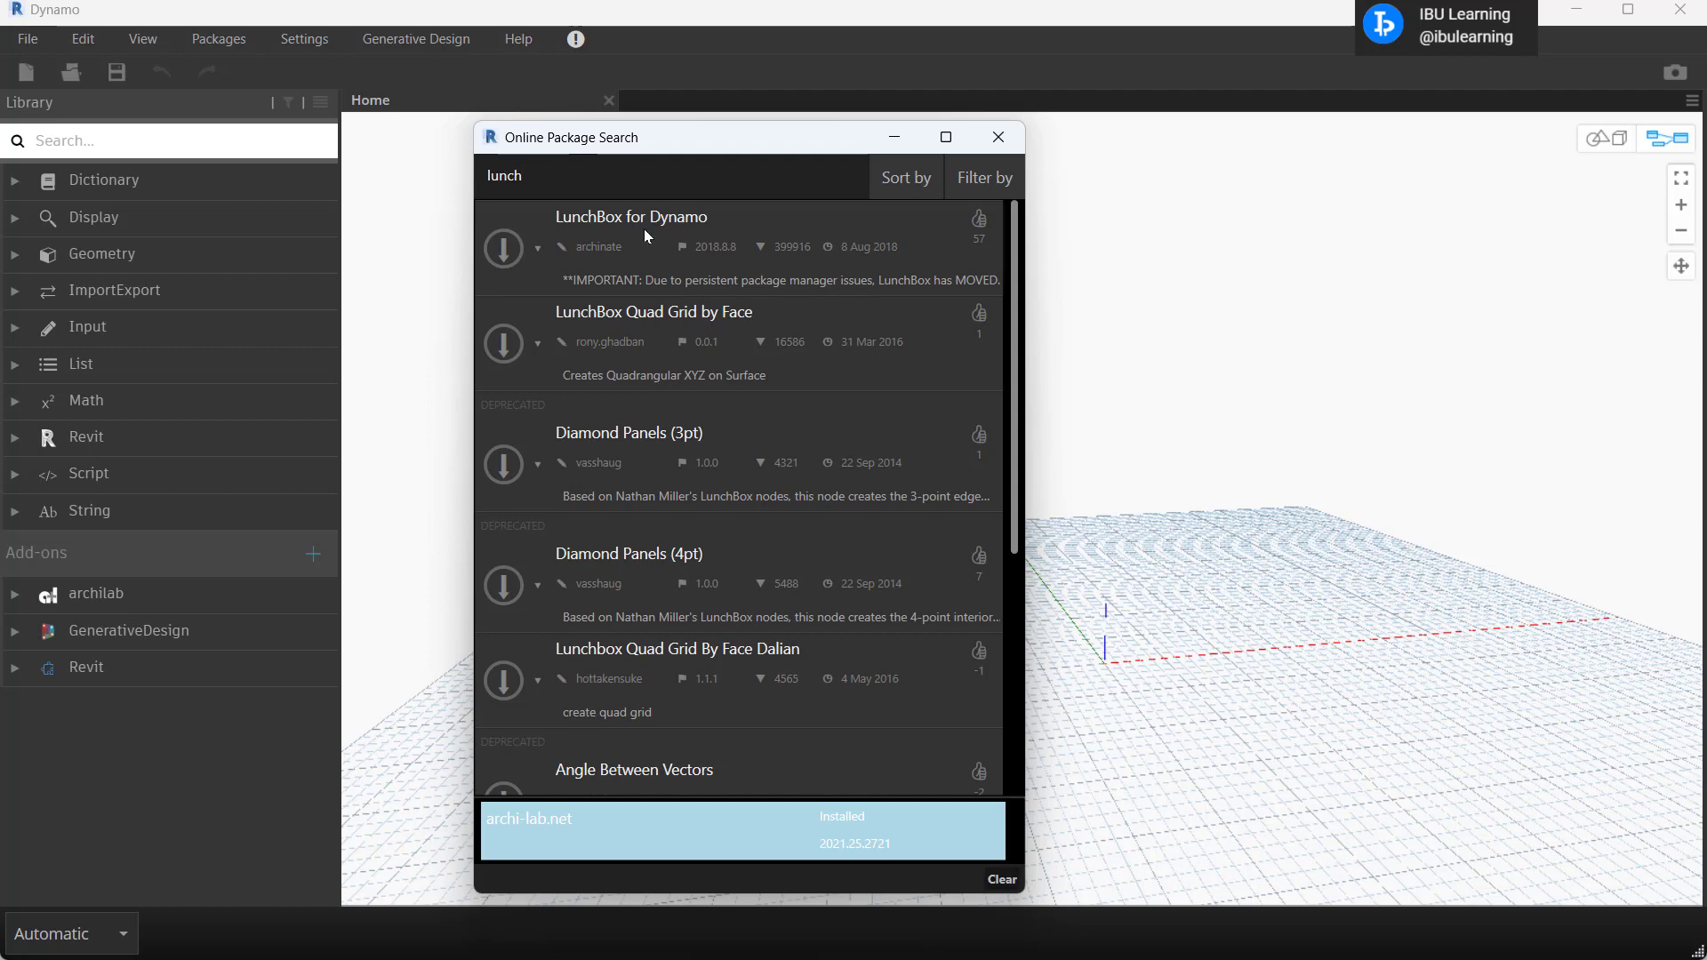
{"action": "left_click", "coordinate": [653, 252]}
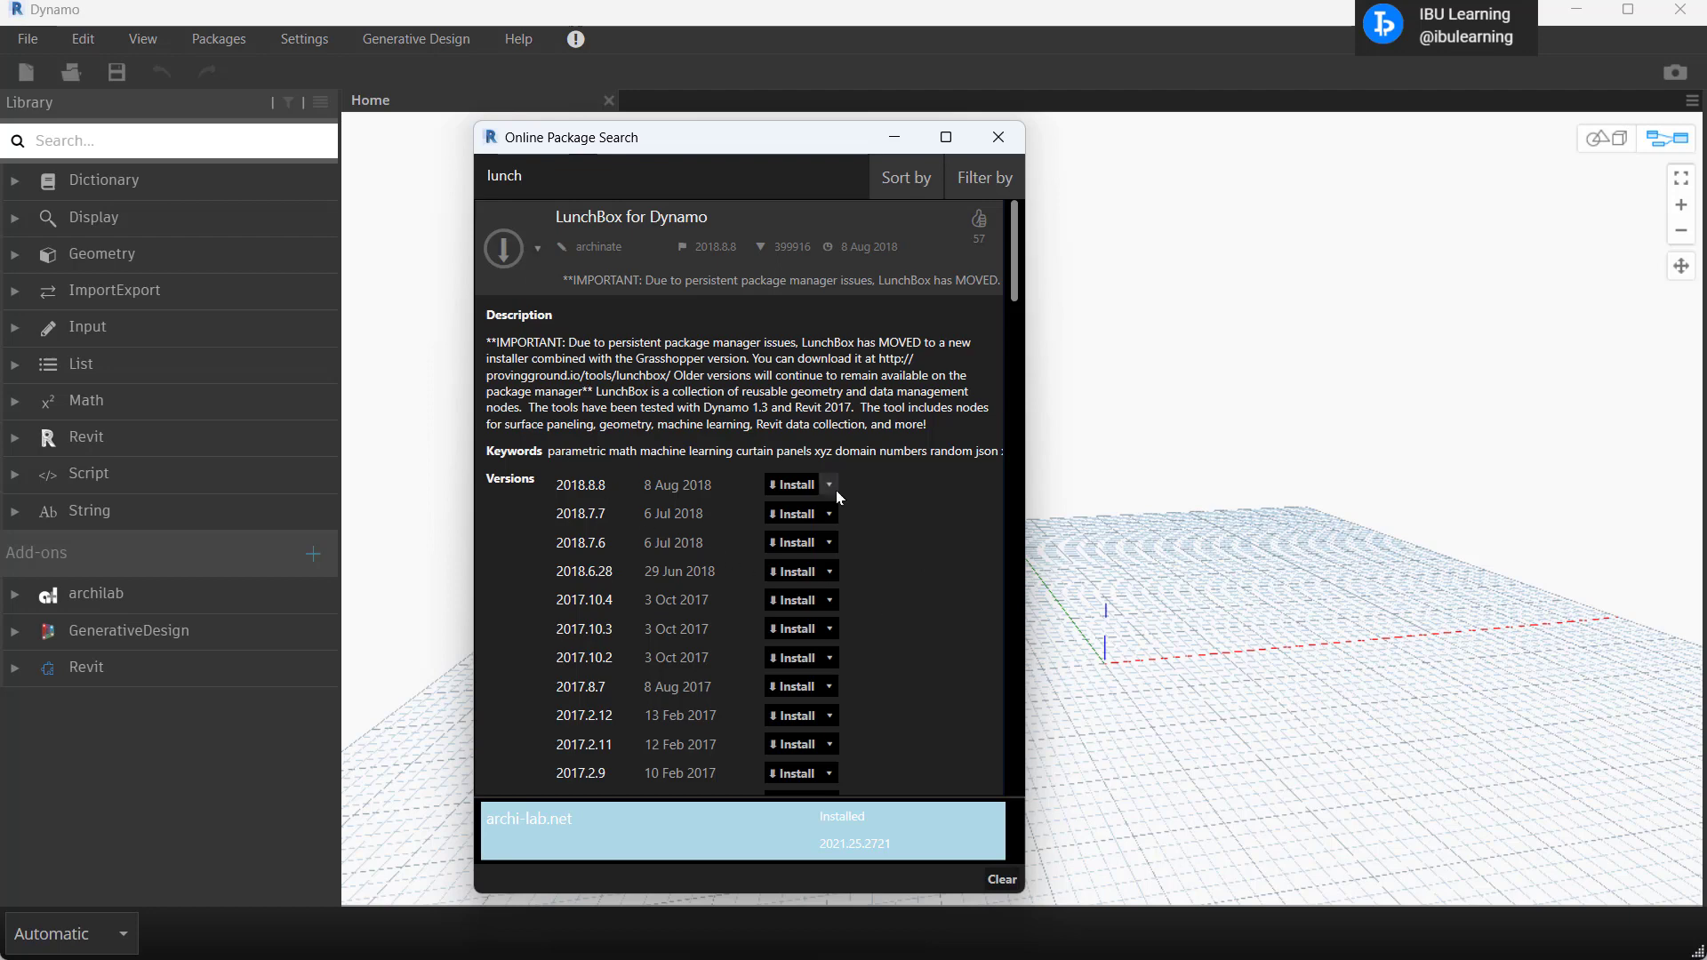
{"action": "left_click", "coordinate": [789, 485]}
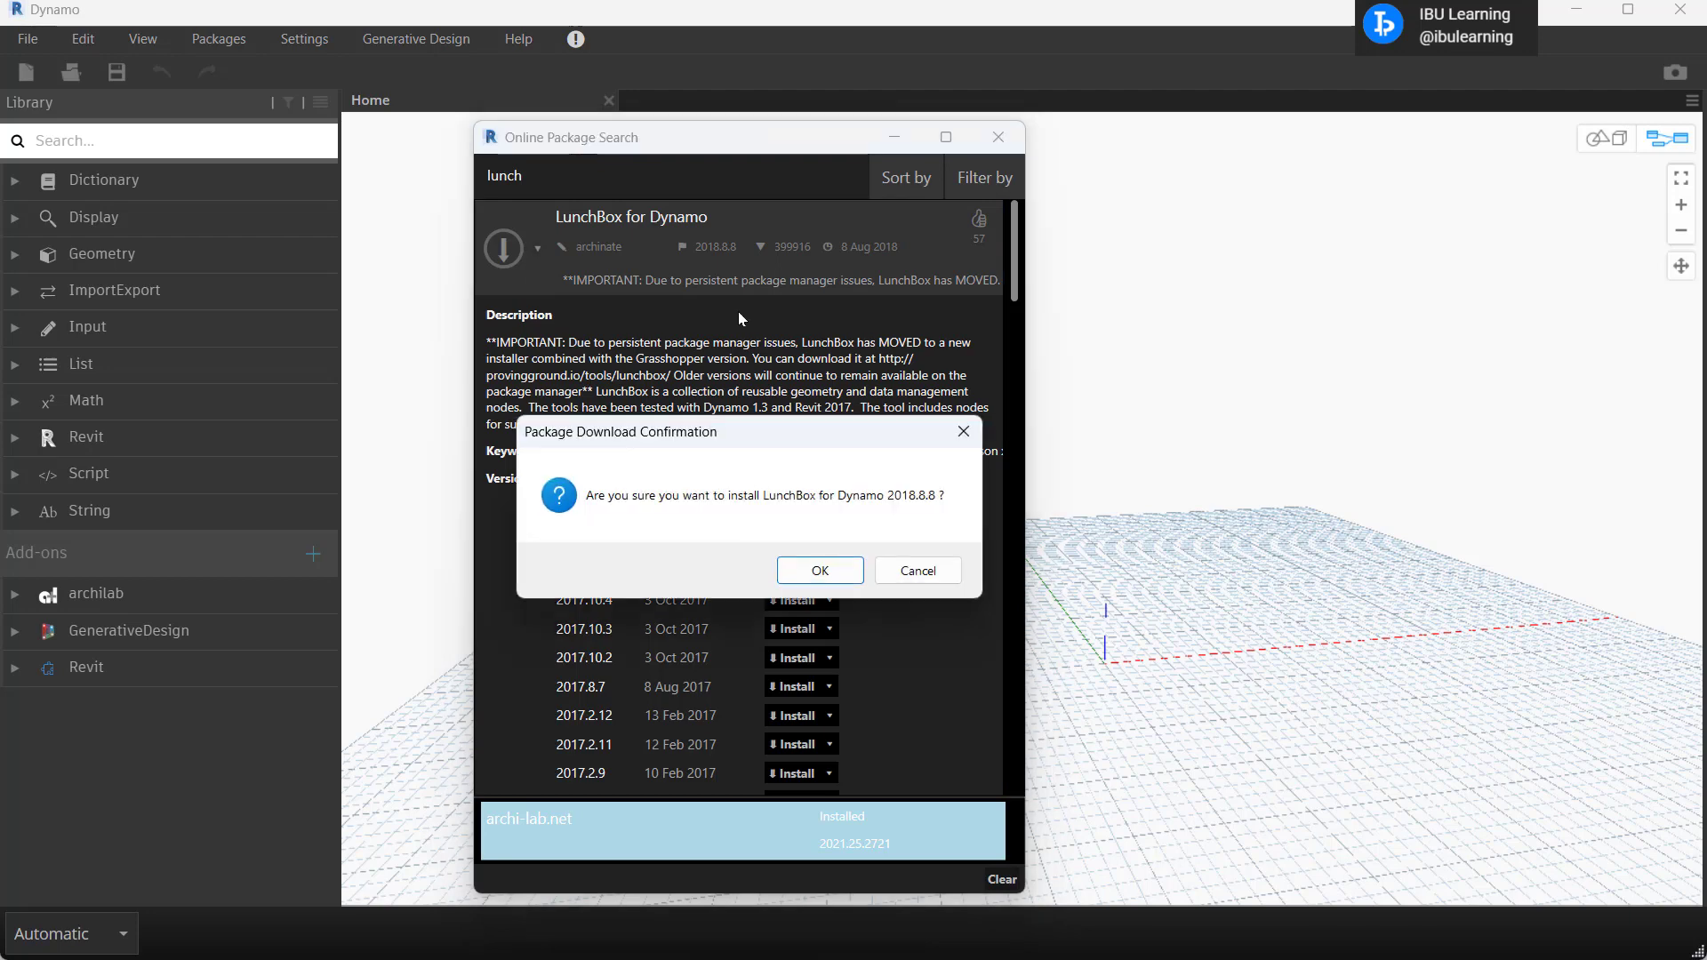
{"action": "left_click", "coordinate": [820, 571]}
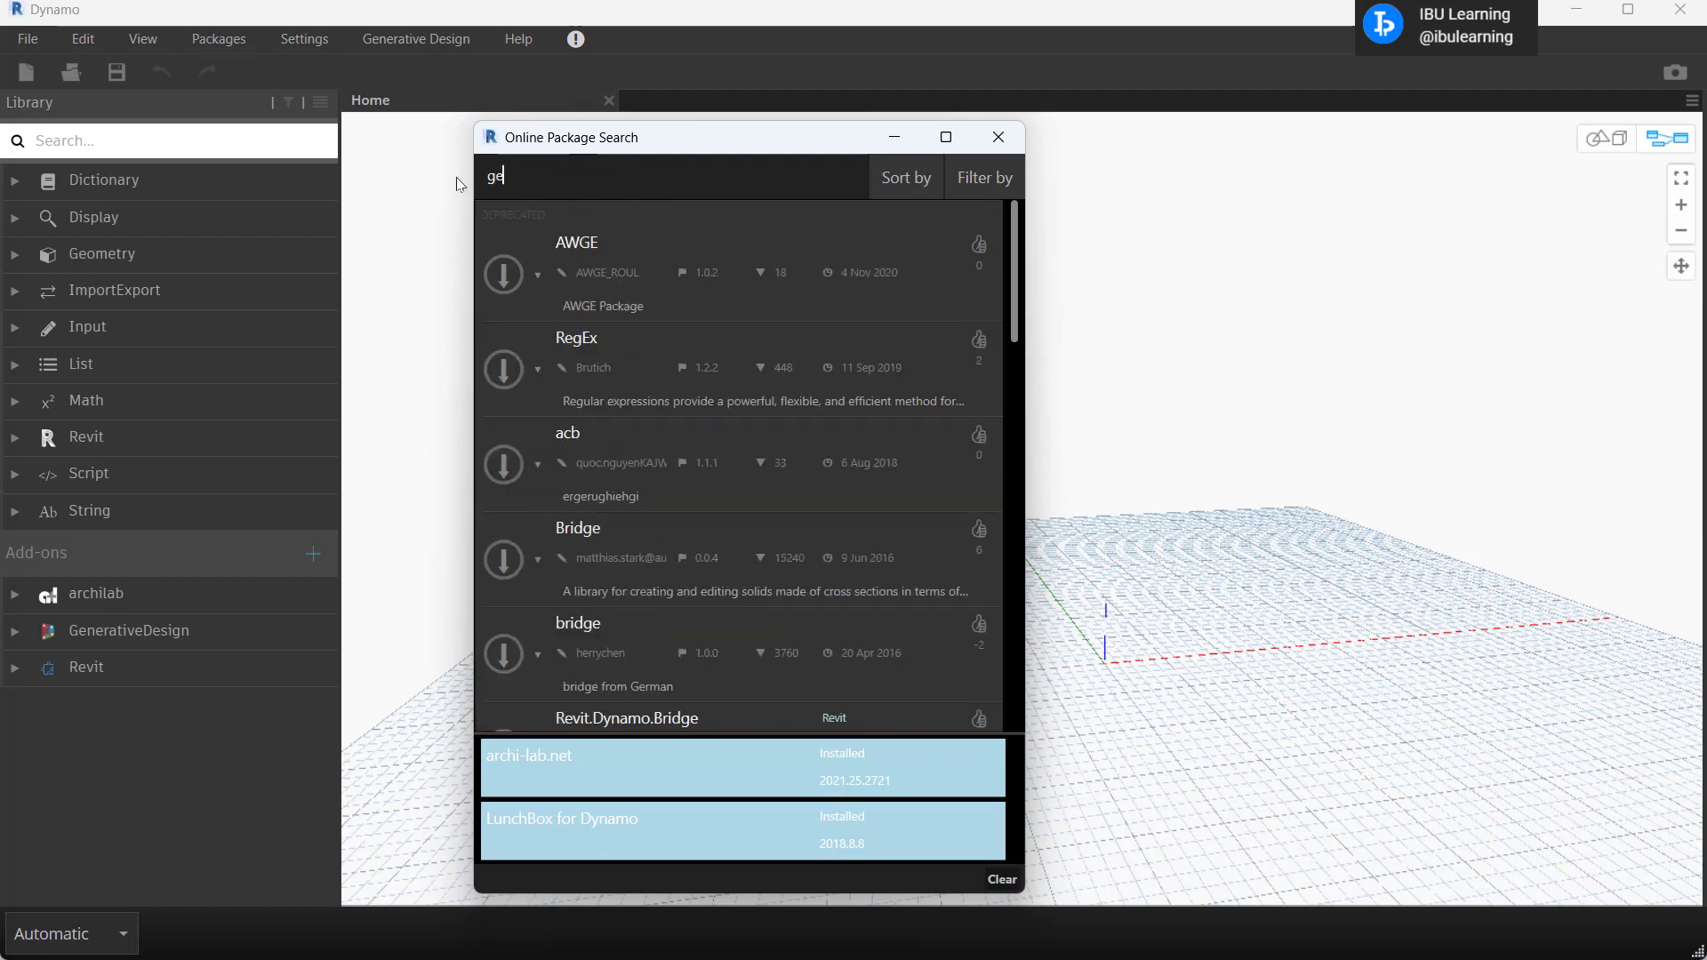
- Replace the 'nios' search with 'loci' and expand the Genius Loci package details
{"action": "type", "text": "nio"}
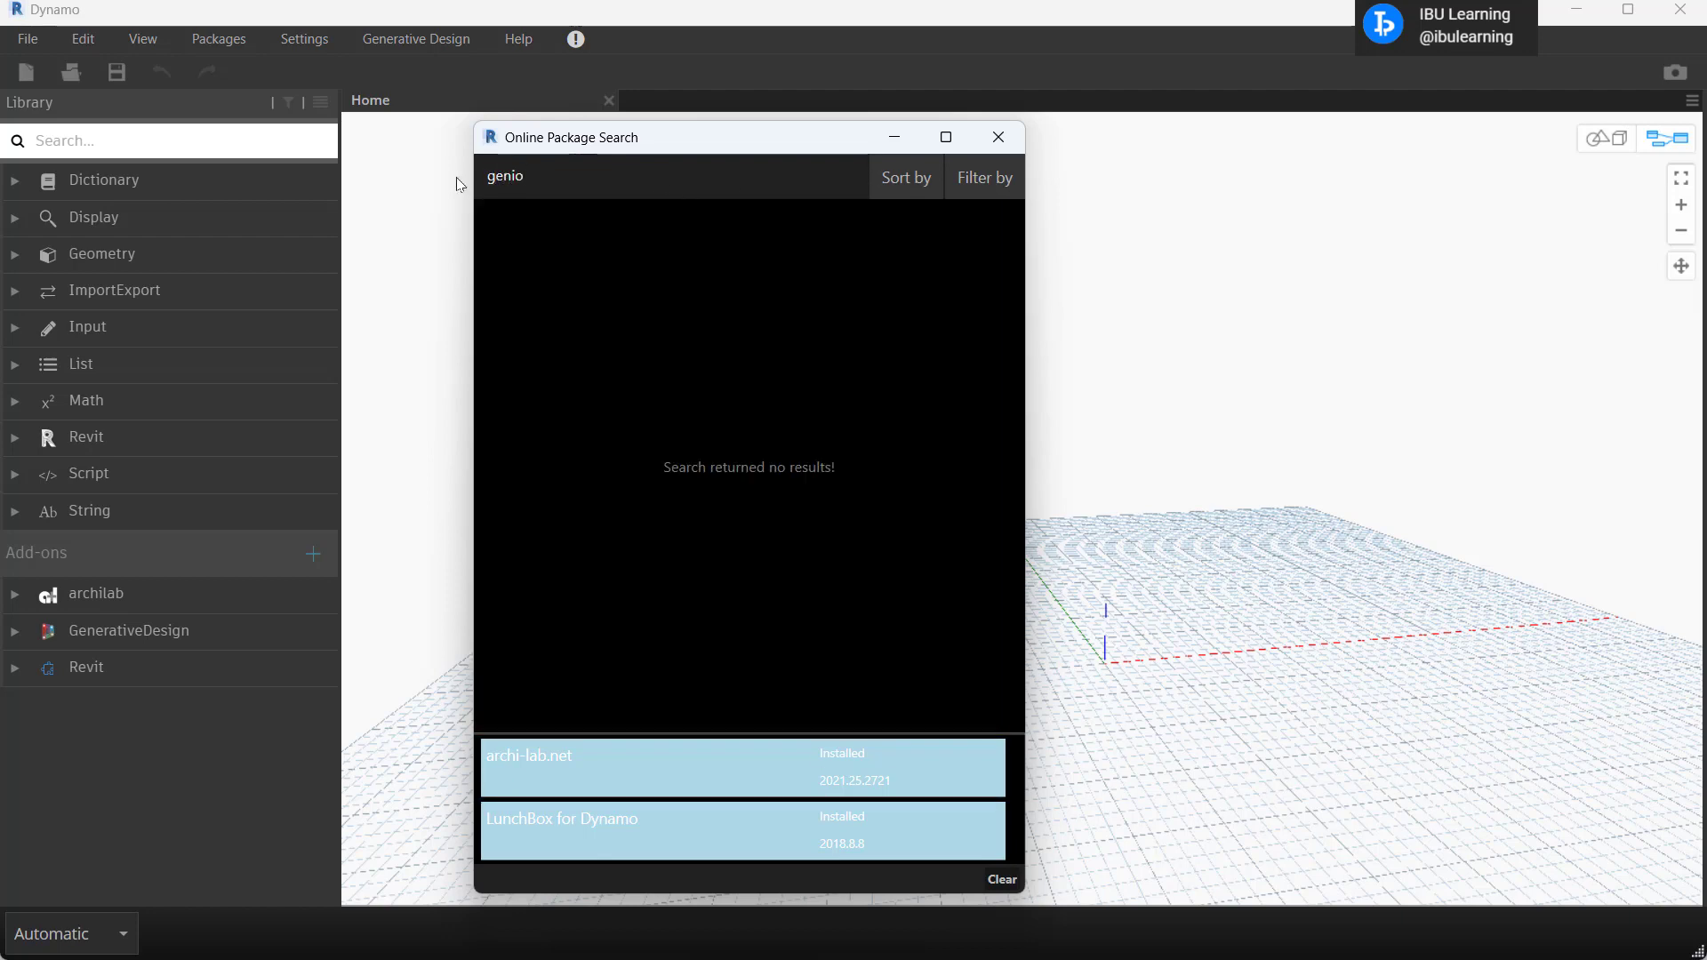
{"action": "type", "text": "s"}
{"action": "key", "text": "BackSpace"}
{"action": "key", "text": "BackSpace"}
{"action": "key", "text": "BackSpace"}
{"action": "key", "text": "BackSpace"}
{"action": "key", "text": "BackSpace"}
{"action": "key", "text": "BackSpace"}
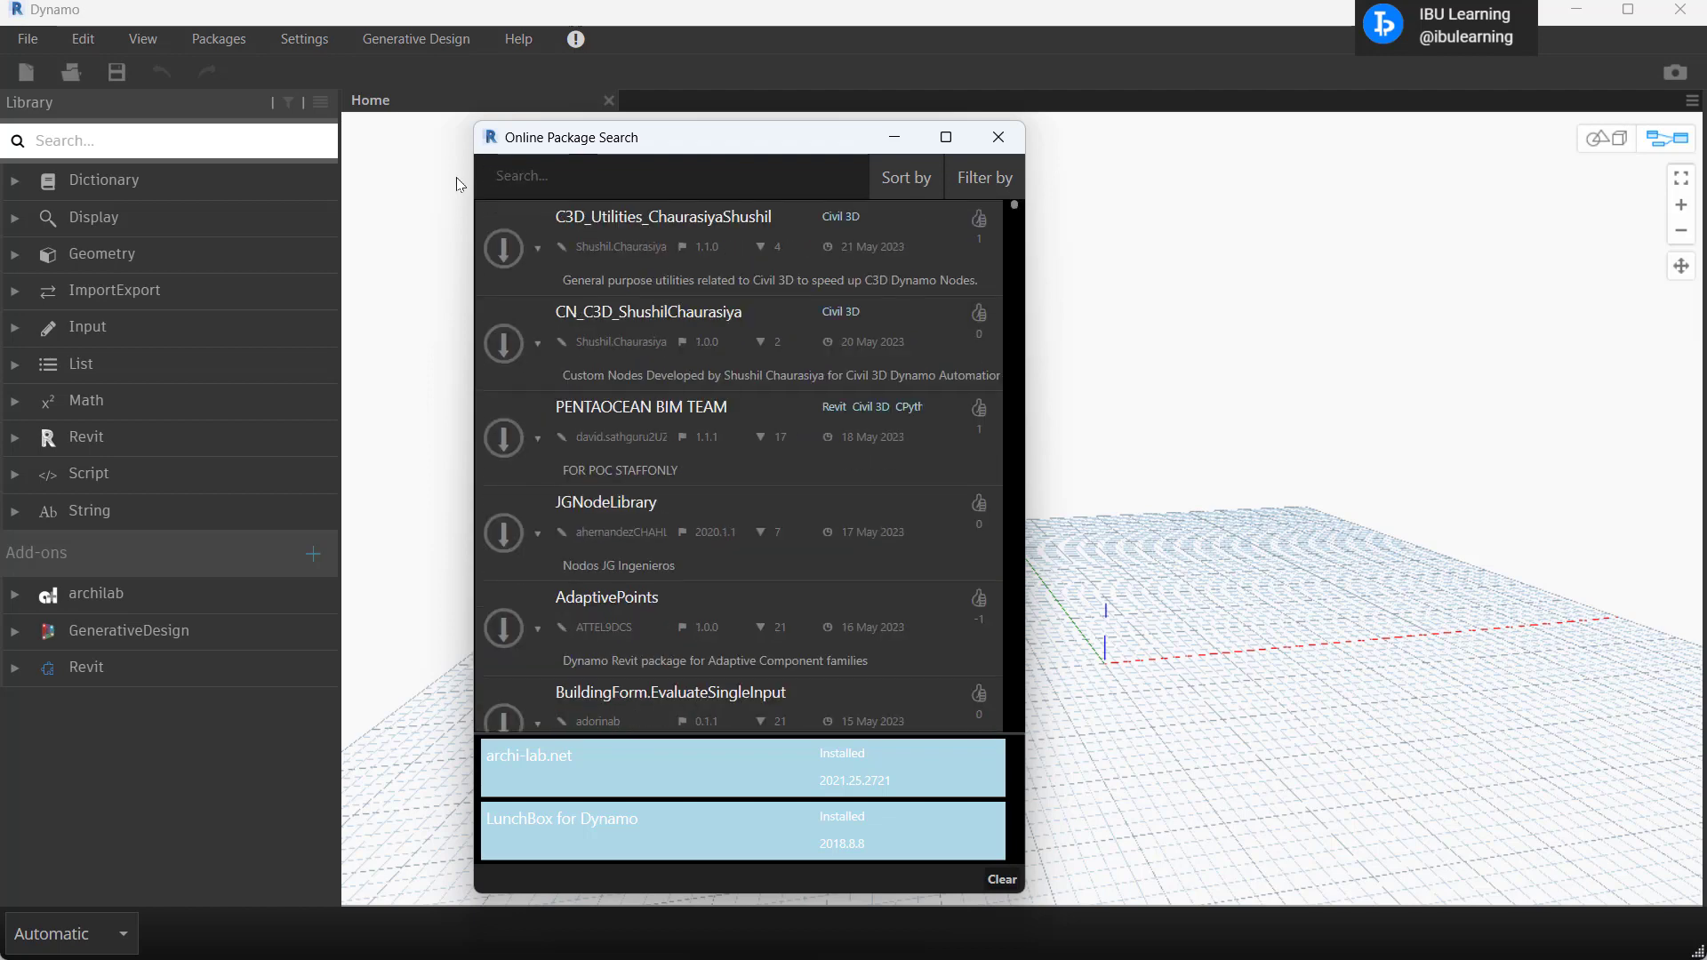
{"action": "type", "text": "loci"}
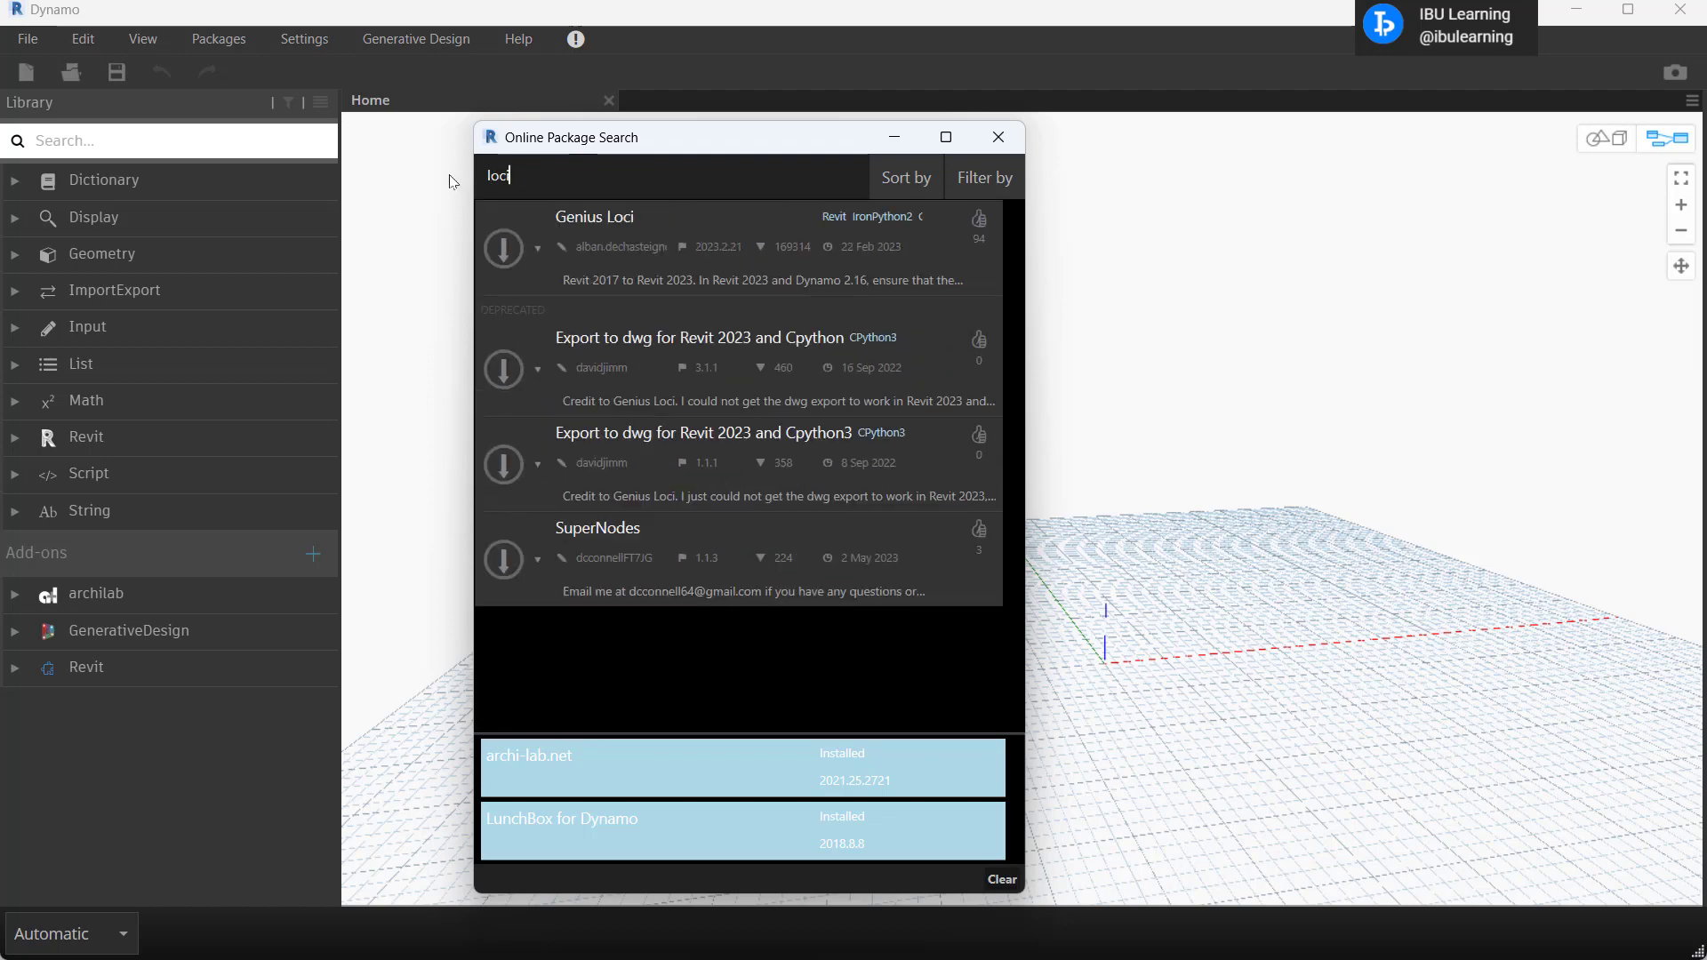
{"action": "left_click", "coordinate": [627, 259]}
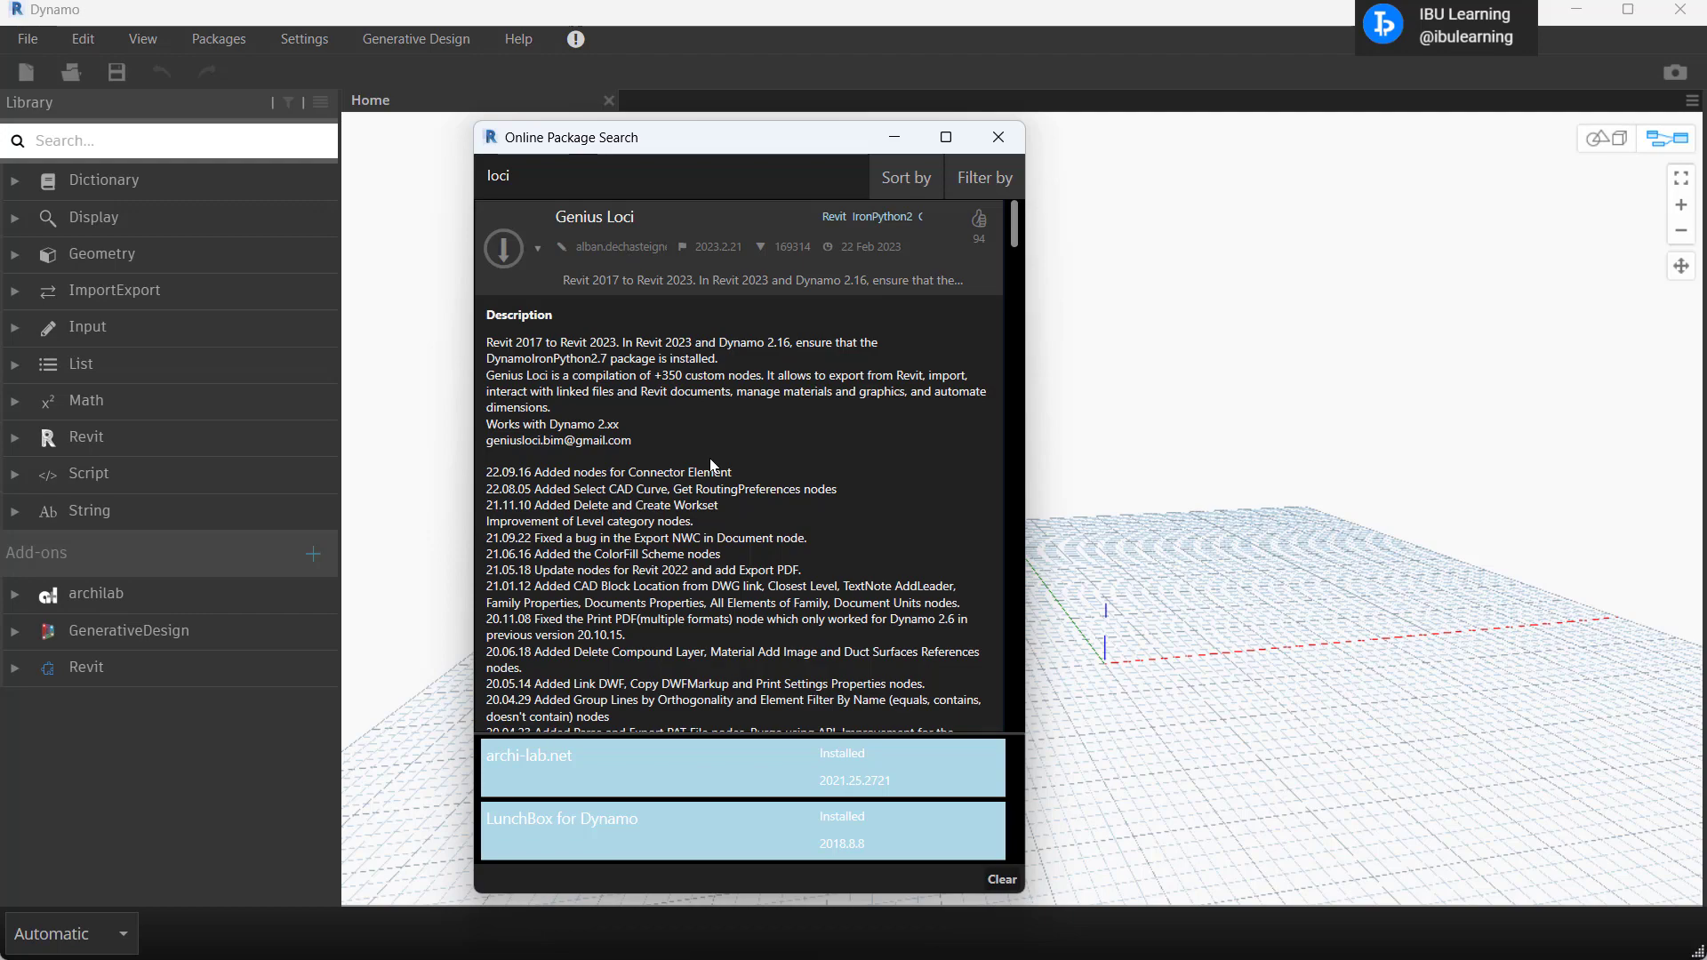
- Scroll Genius Loci's versions list down to the older 2021 releases
{"action": "scroll", "coordinate": [745, 504], "scroll_direction": "down", "scroll_amount": 1}
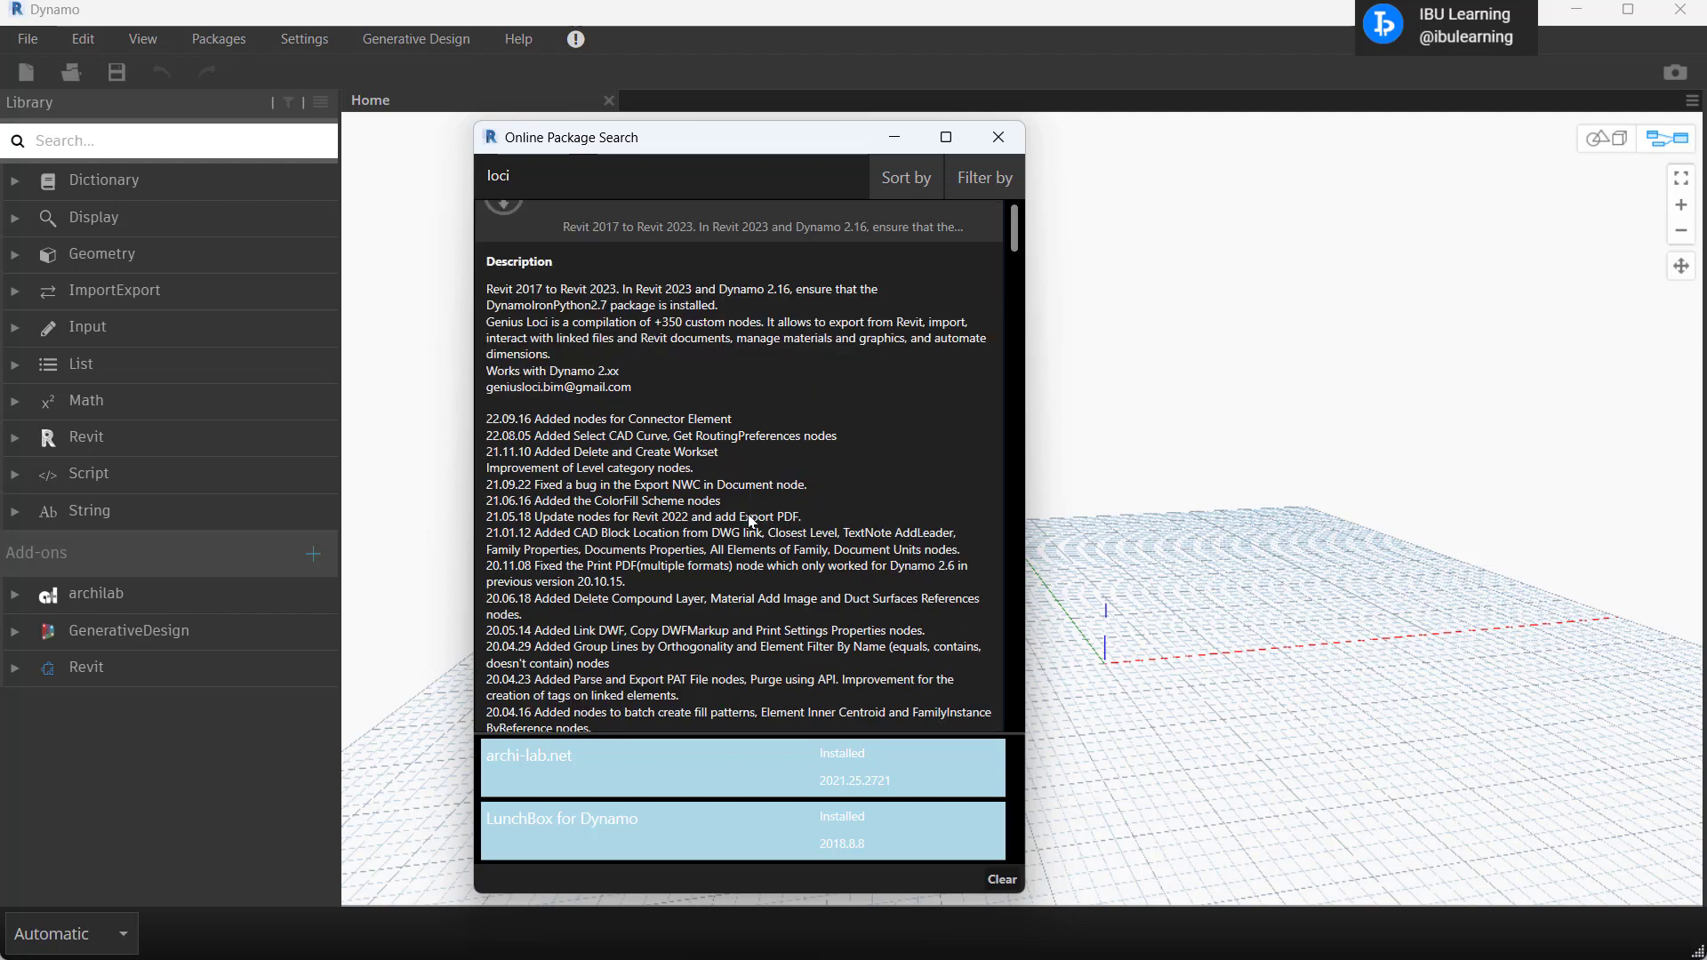
{"action": "scroll", "coordinate": [754, 521], "scroll_direction": "down", "scroll_amount": 15}
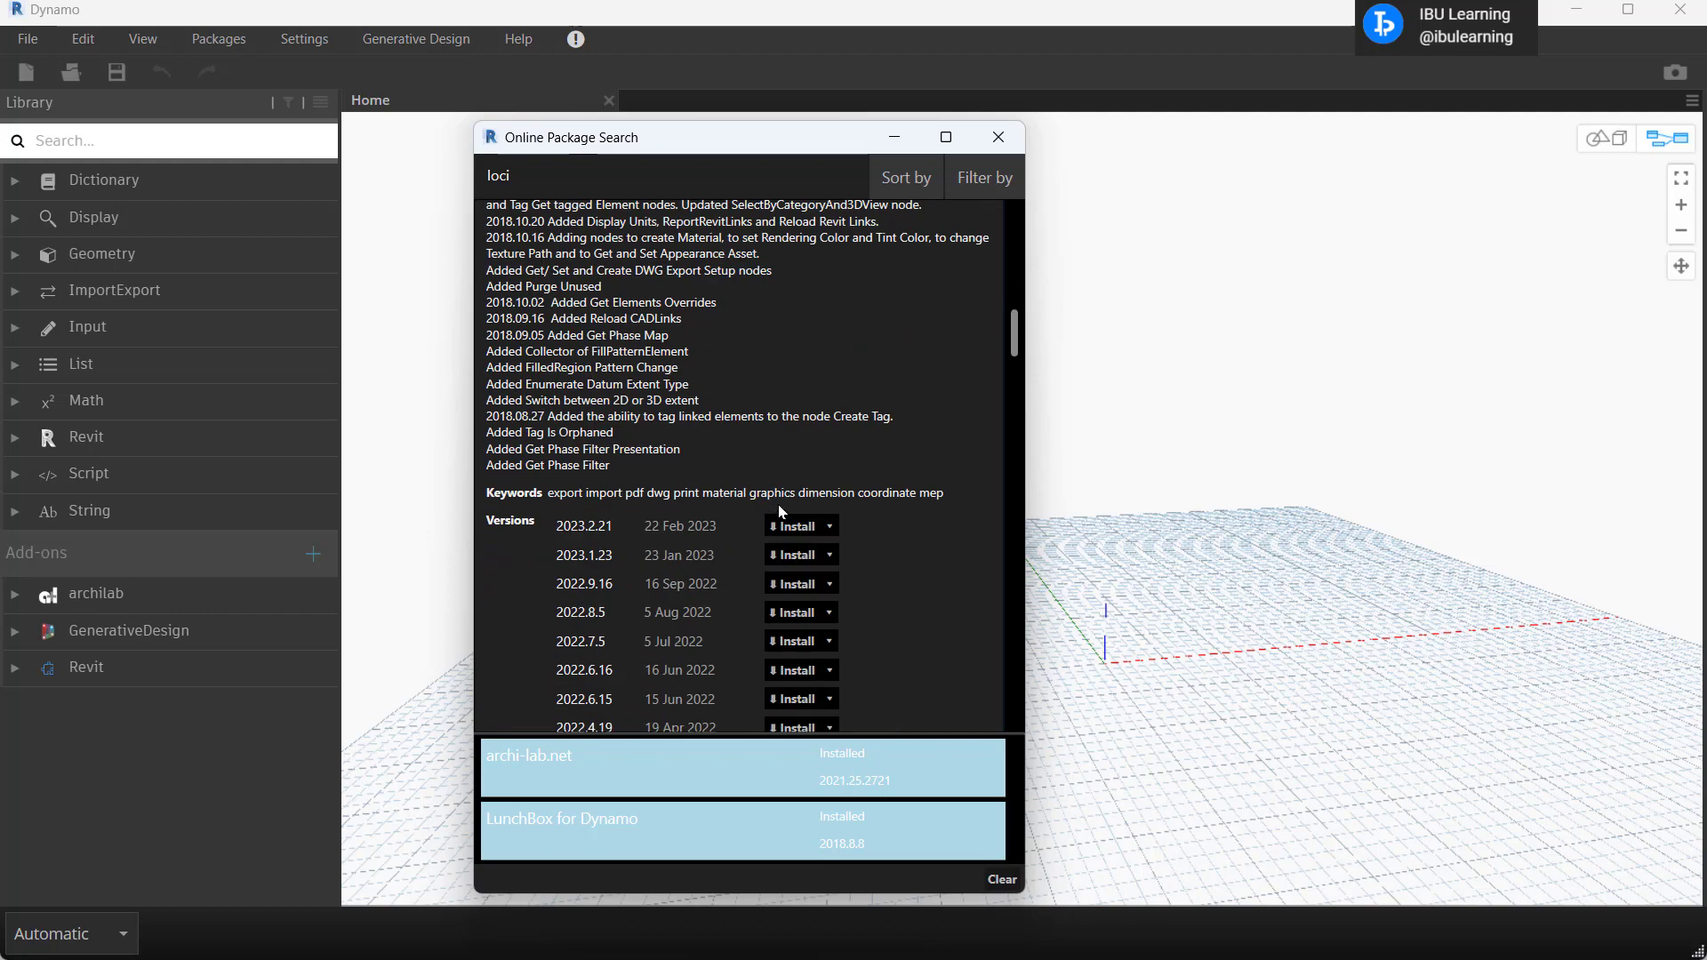
{"action": "scroll", "coordinate": [678, 535], "scroll_direction": "down", "scroll_amount": 5}
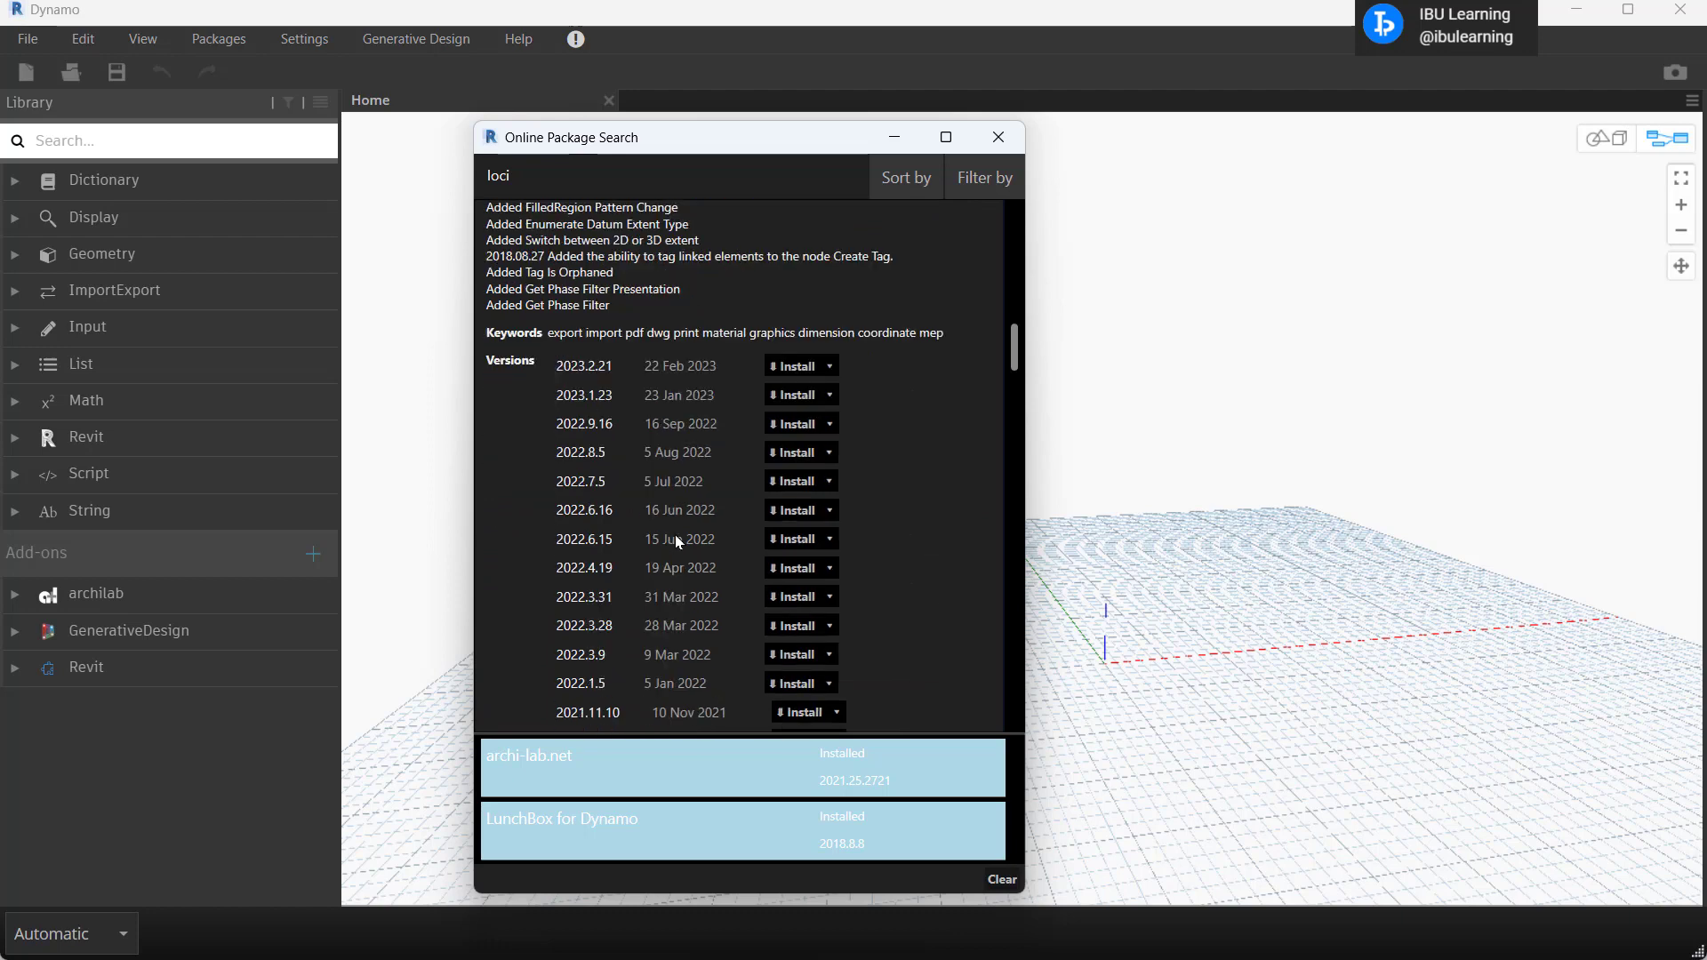
{"action": "scroll", "coordinate": [685, 545], "scroll_direction": "down", "scroll_amount": 1}
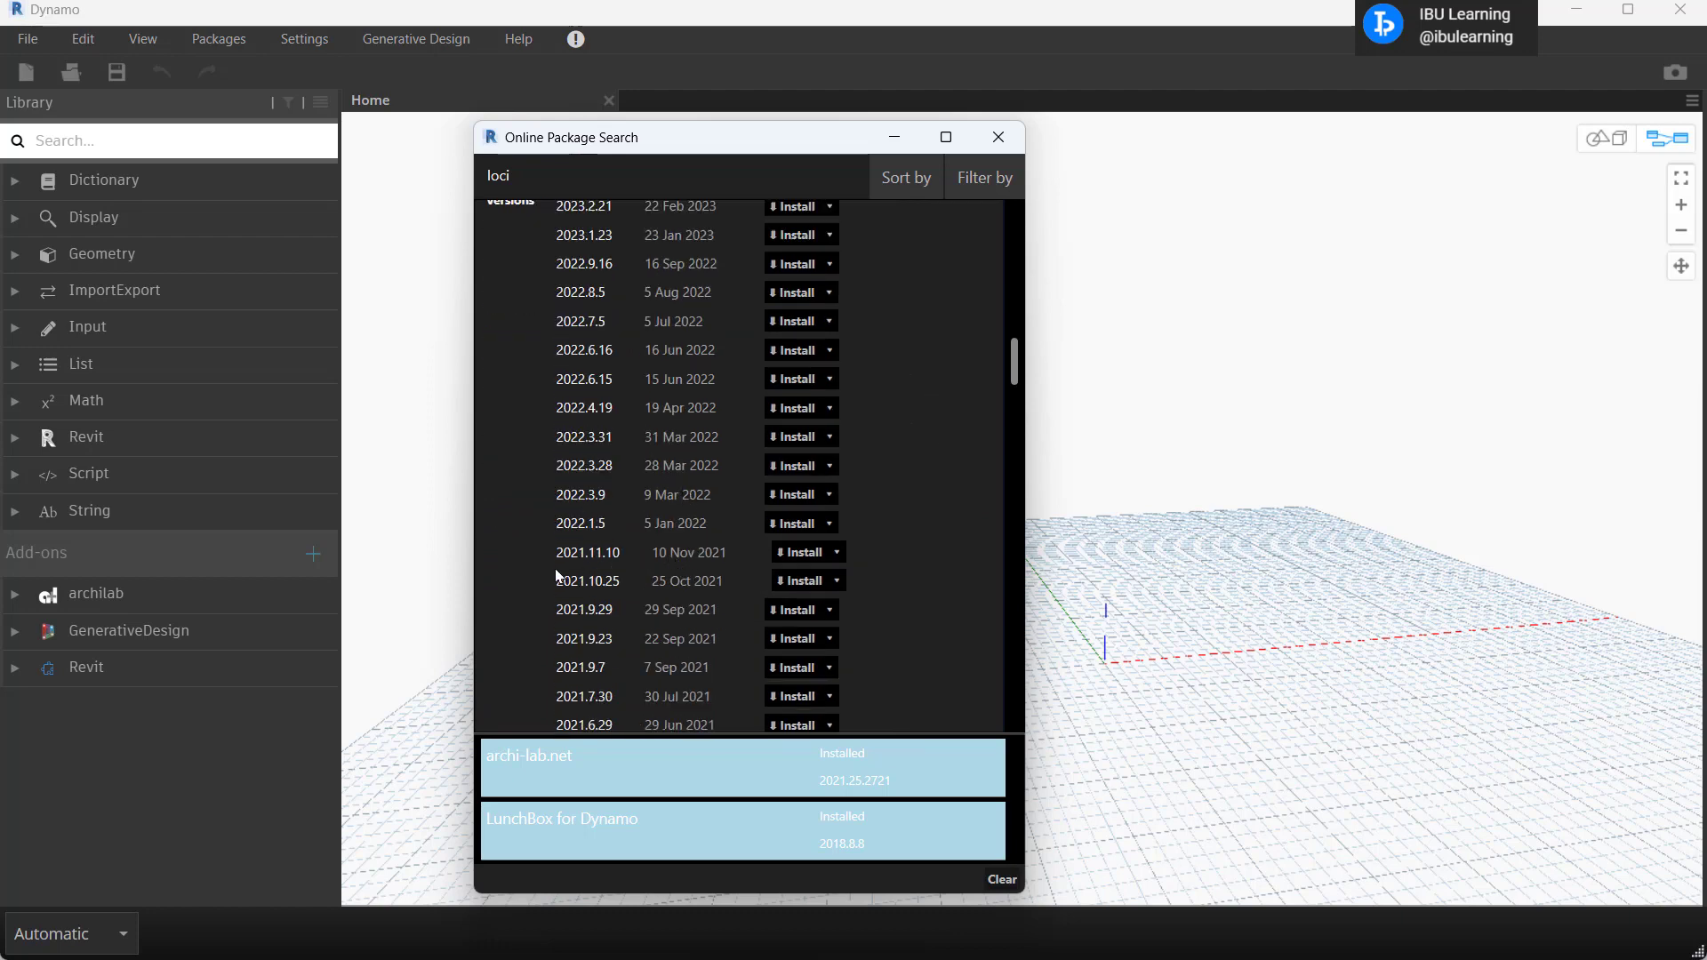
{"action": "scroll", "coordinate": [611, 660], "scroll_direction": "down", "scroll_amount": 2}
{"action": "scroll", "coordinate": [615, 673], "scroll_direction": "down", "scroll_amount": 1}
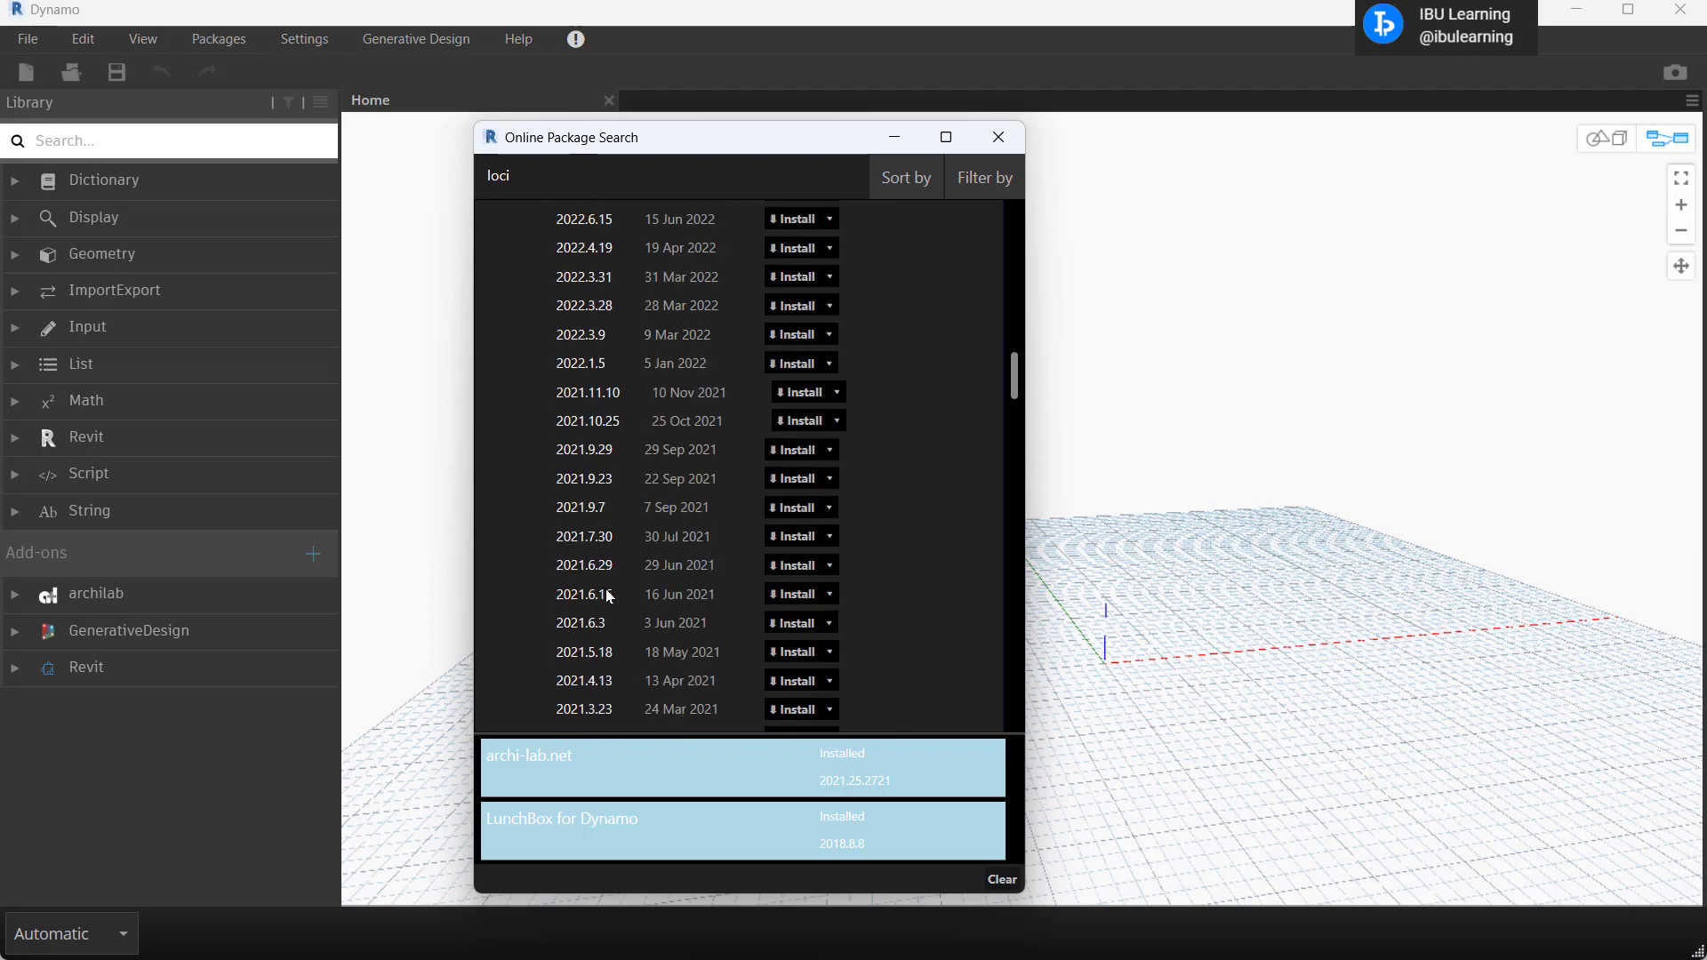
{"action": "scroll", "coordinate": [603, 626], "scroll_direction": "down", "scroll_amount": 1}
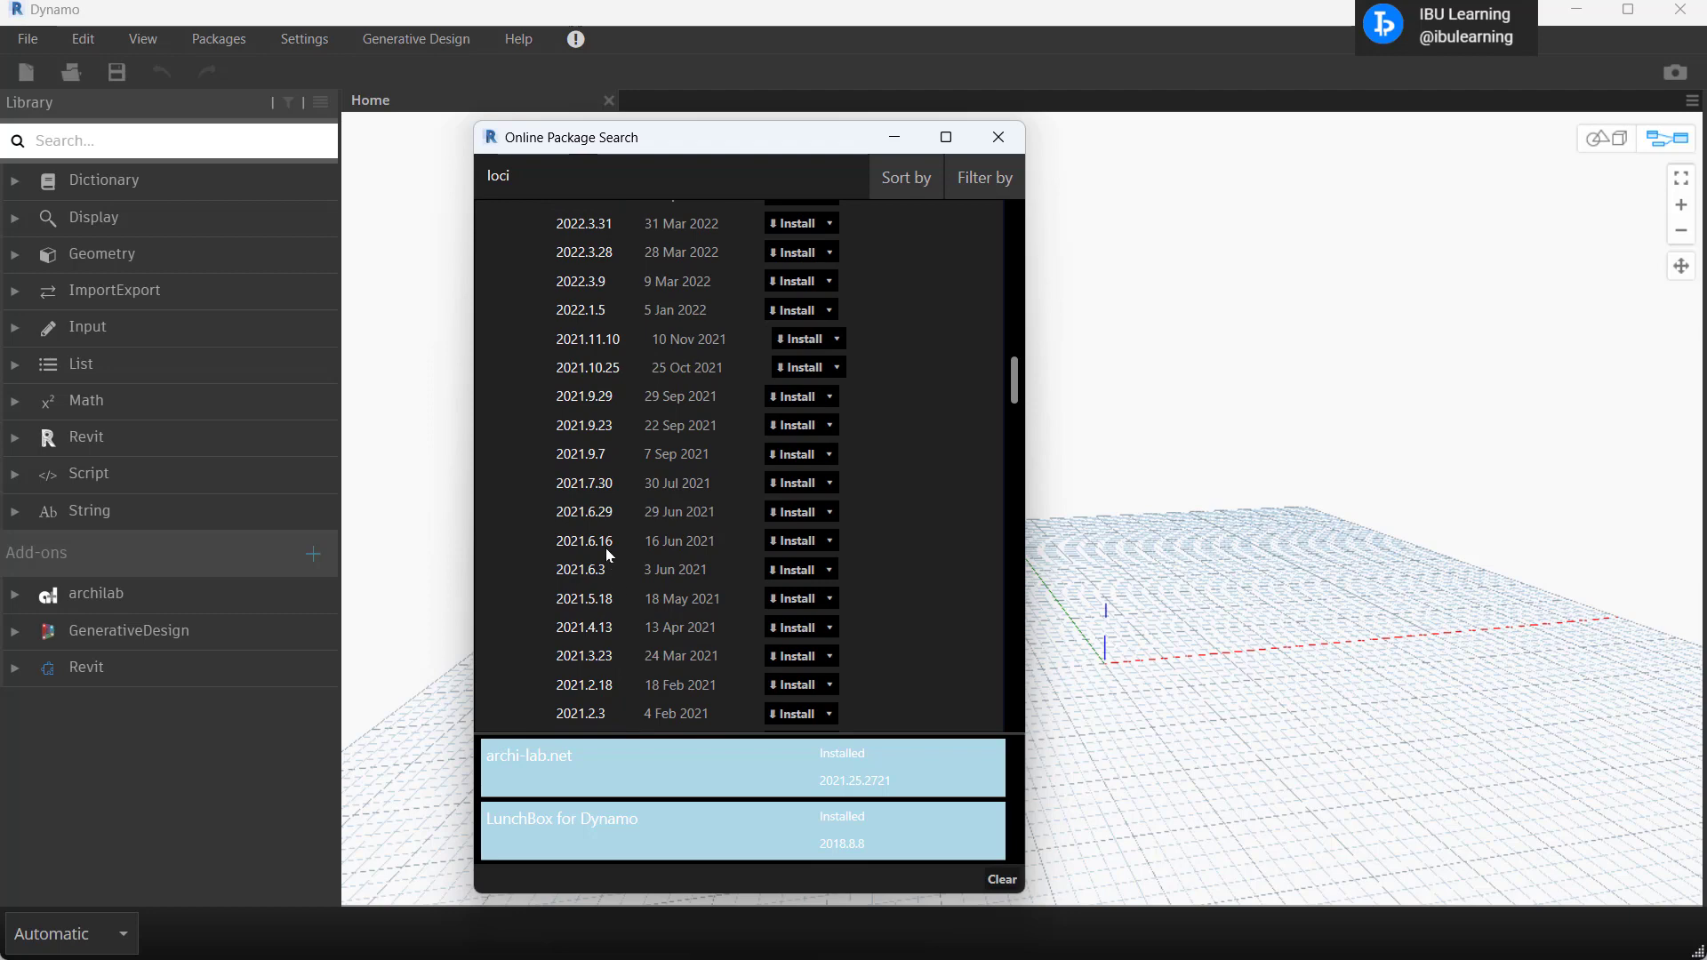
- Check the Dynamo version in Help > About, then close it
{"action": "left_click", "coordinate": [519, 39]}
{"action": "left_click", "coordinate": [556, 258]}
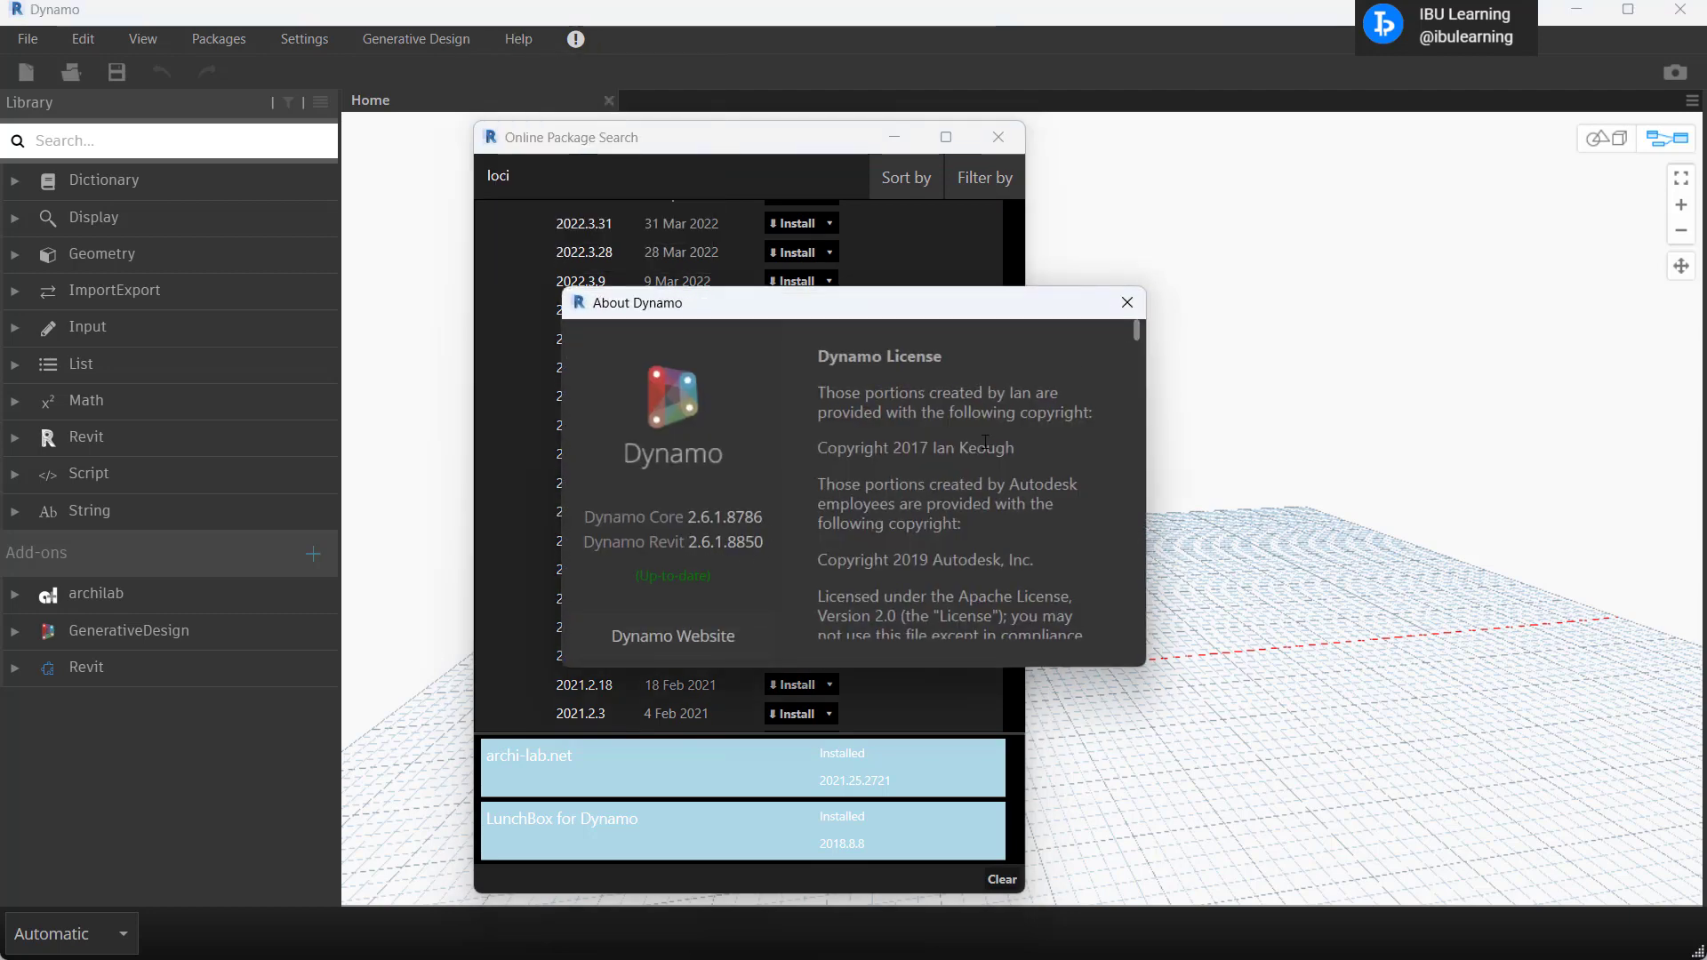
{"action": "left_click", "coordinate": [1126, 304]}
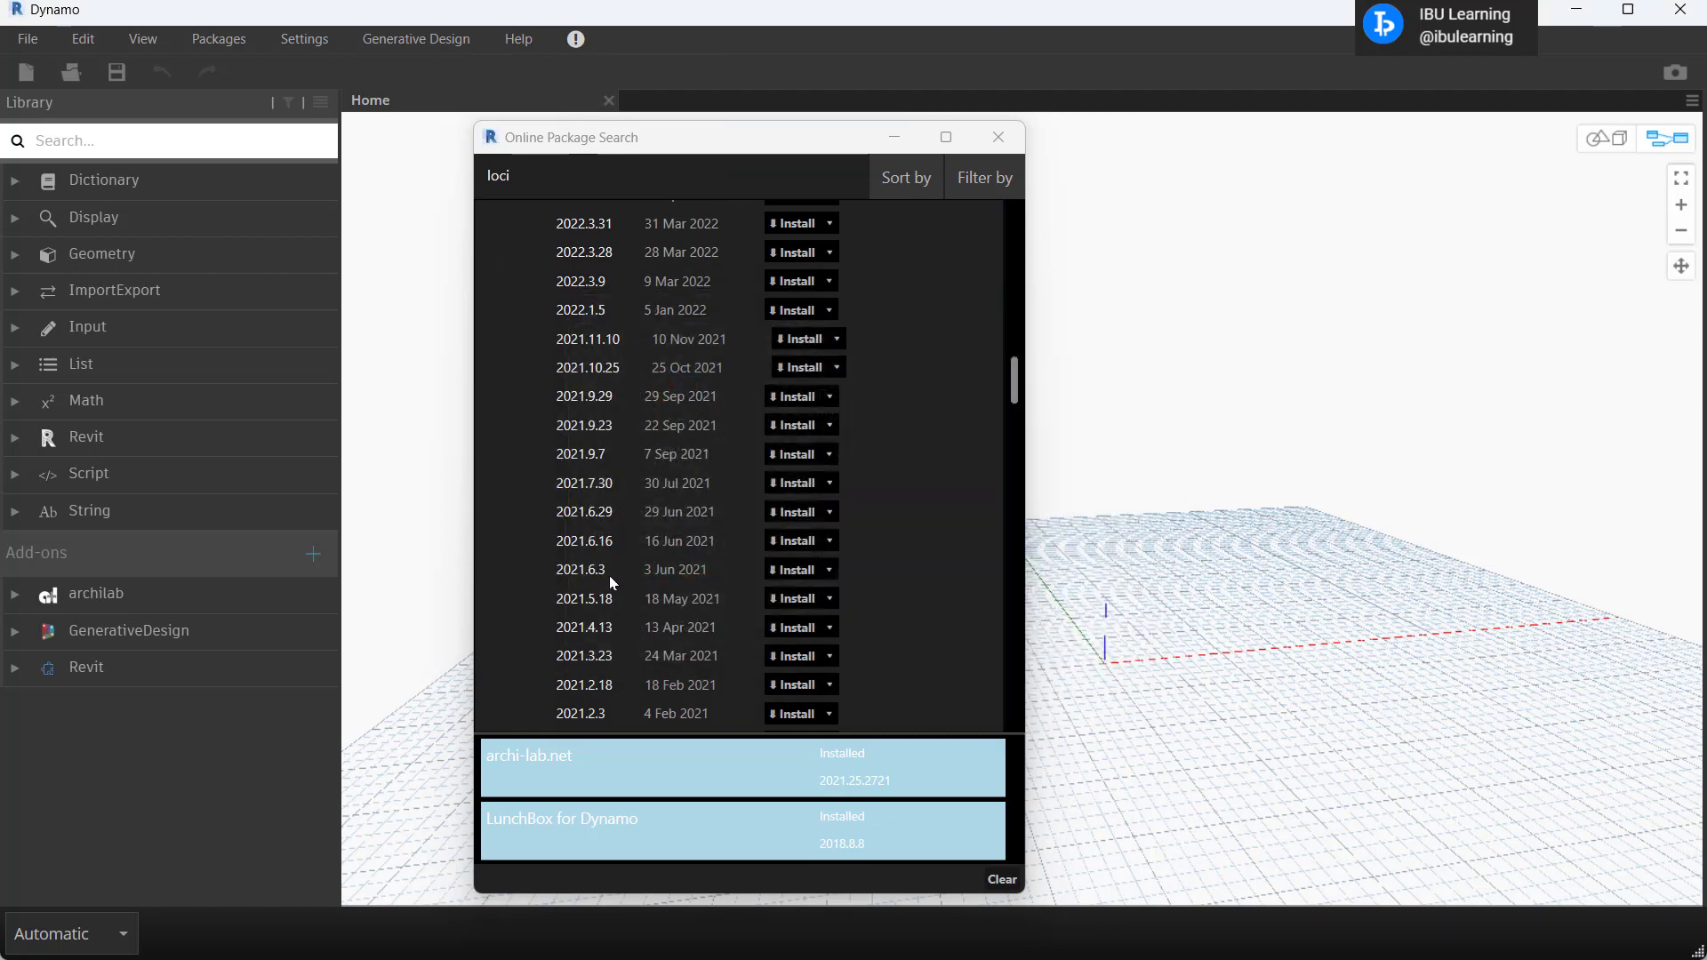
- Install Genius Loci 2021.6.16, confirming the download and the Python scripts warning
{"action": "left_click", "coordinate": [790, 542]}
{"action": "left_click", "coordinate": [790, 567]}
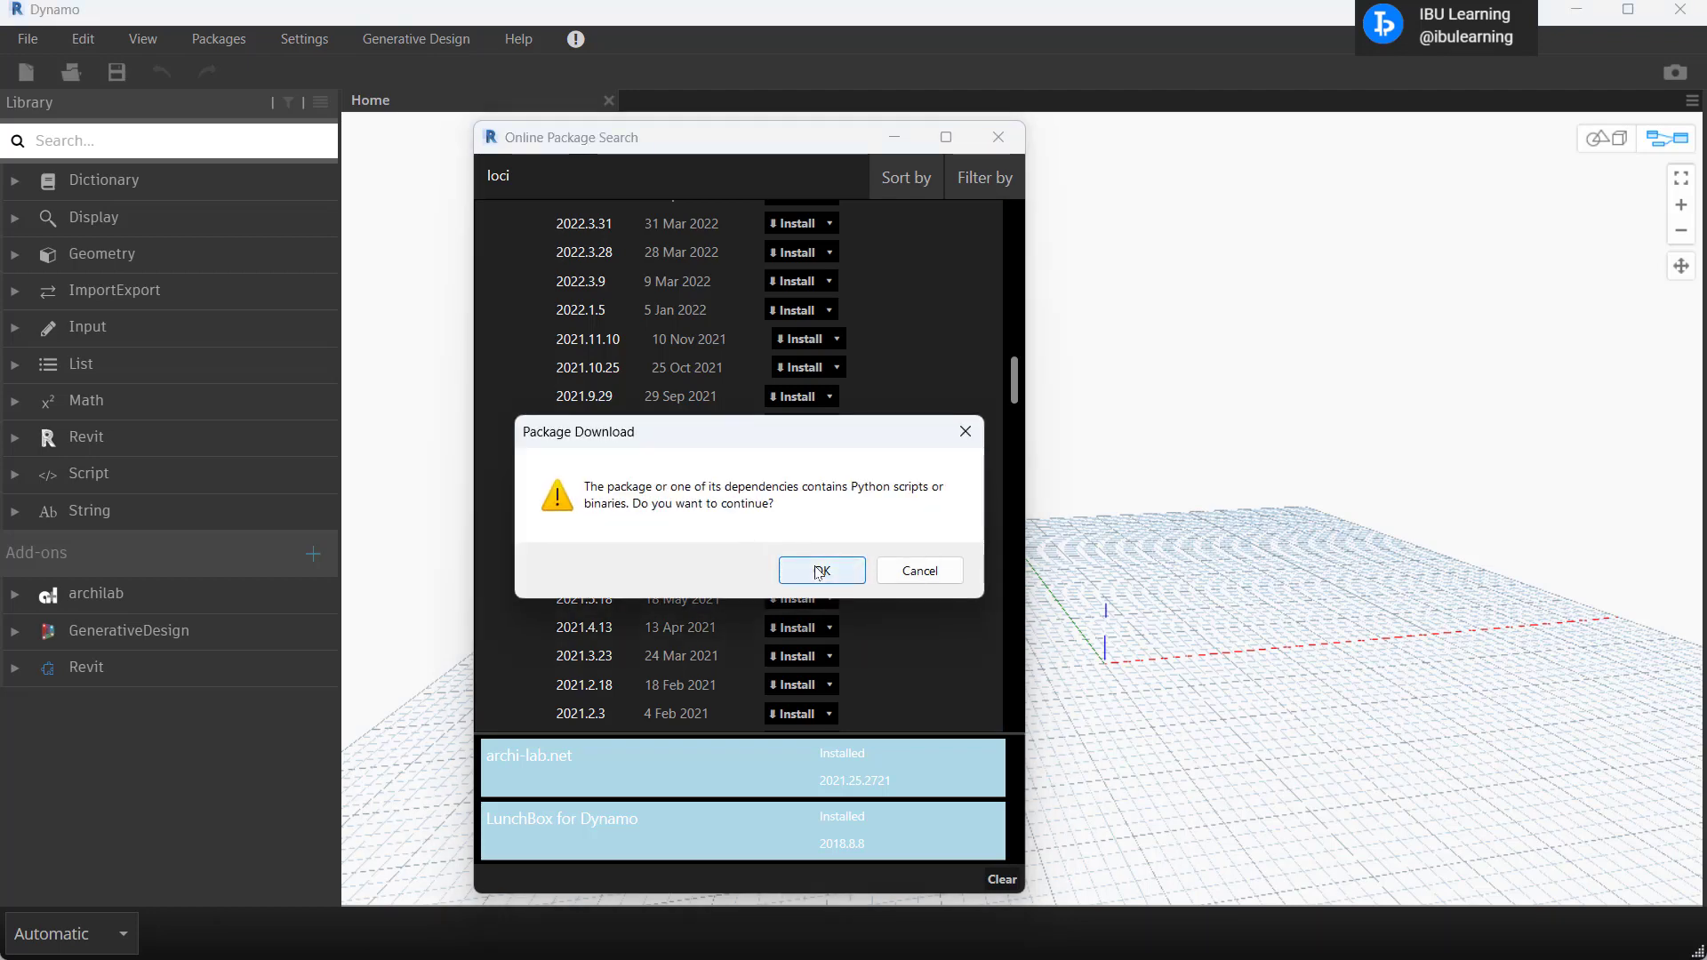
{"action": "left_click", "coordinate": [809, 570]}
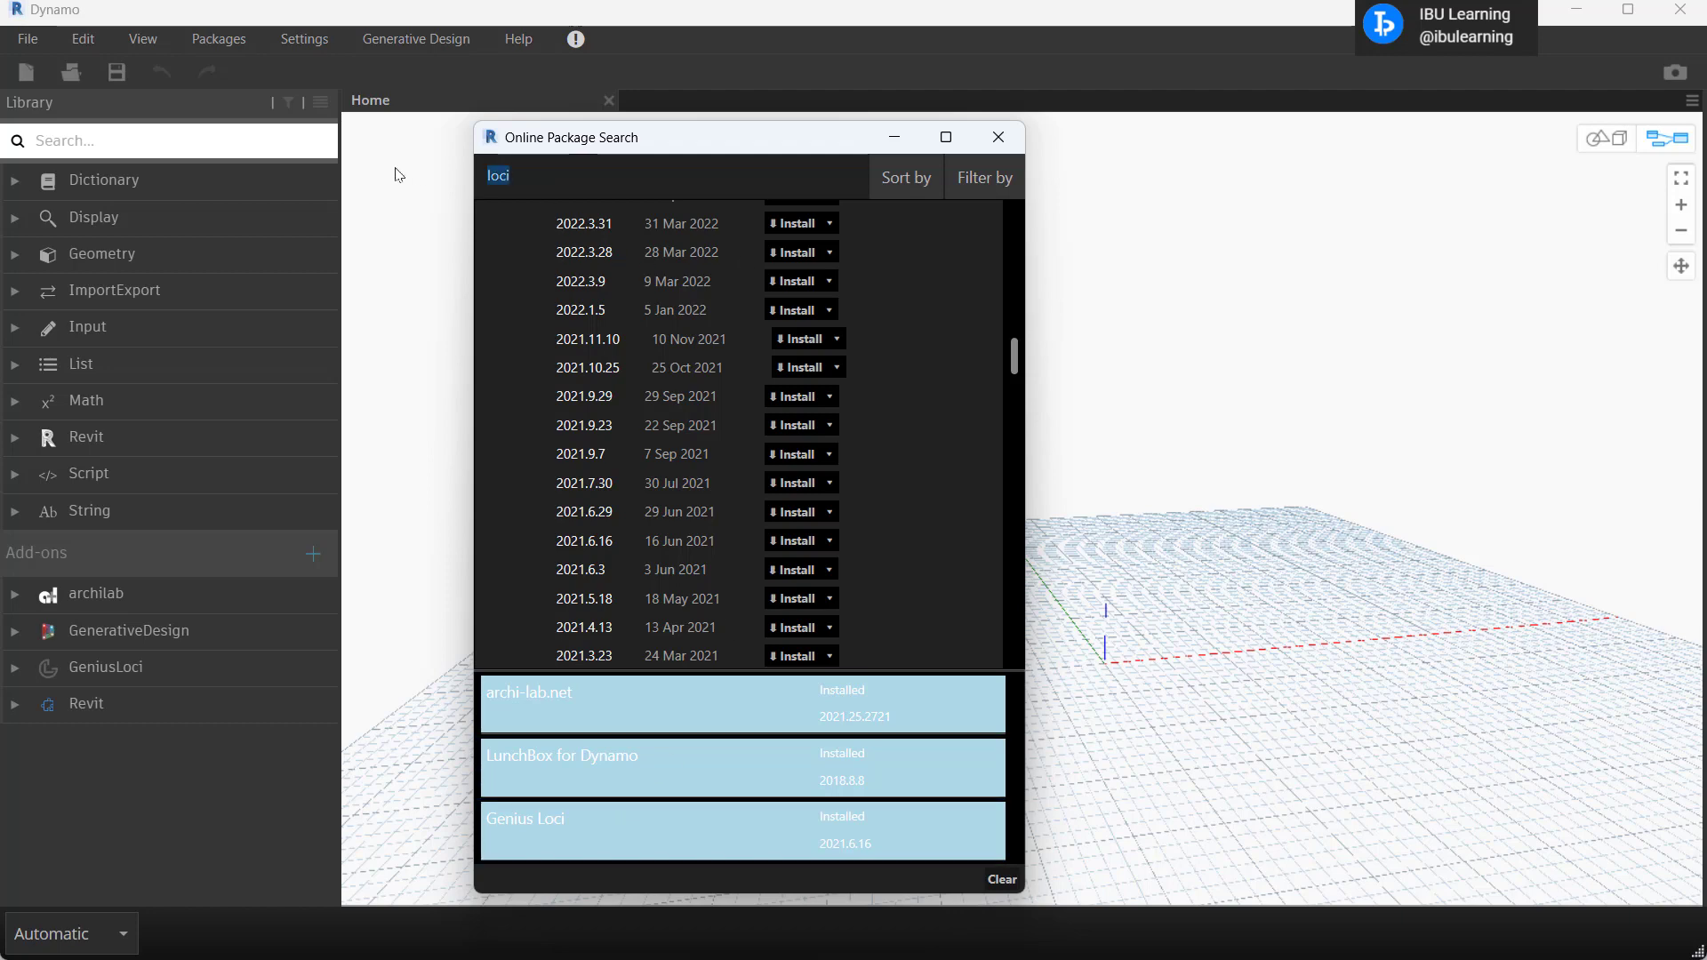
- Clear the 'loci' search and scroll through the newest packages
{"action": "key", "text": "BackSpace"}
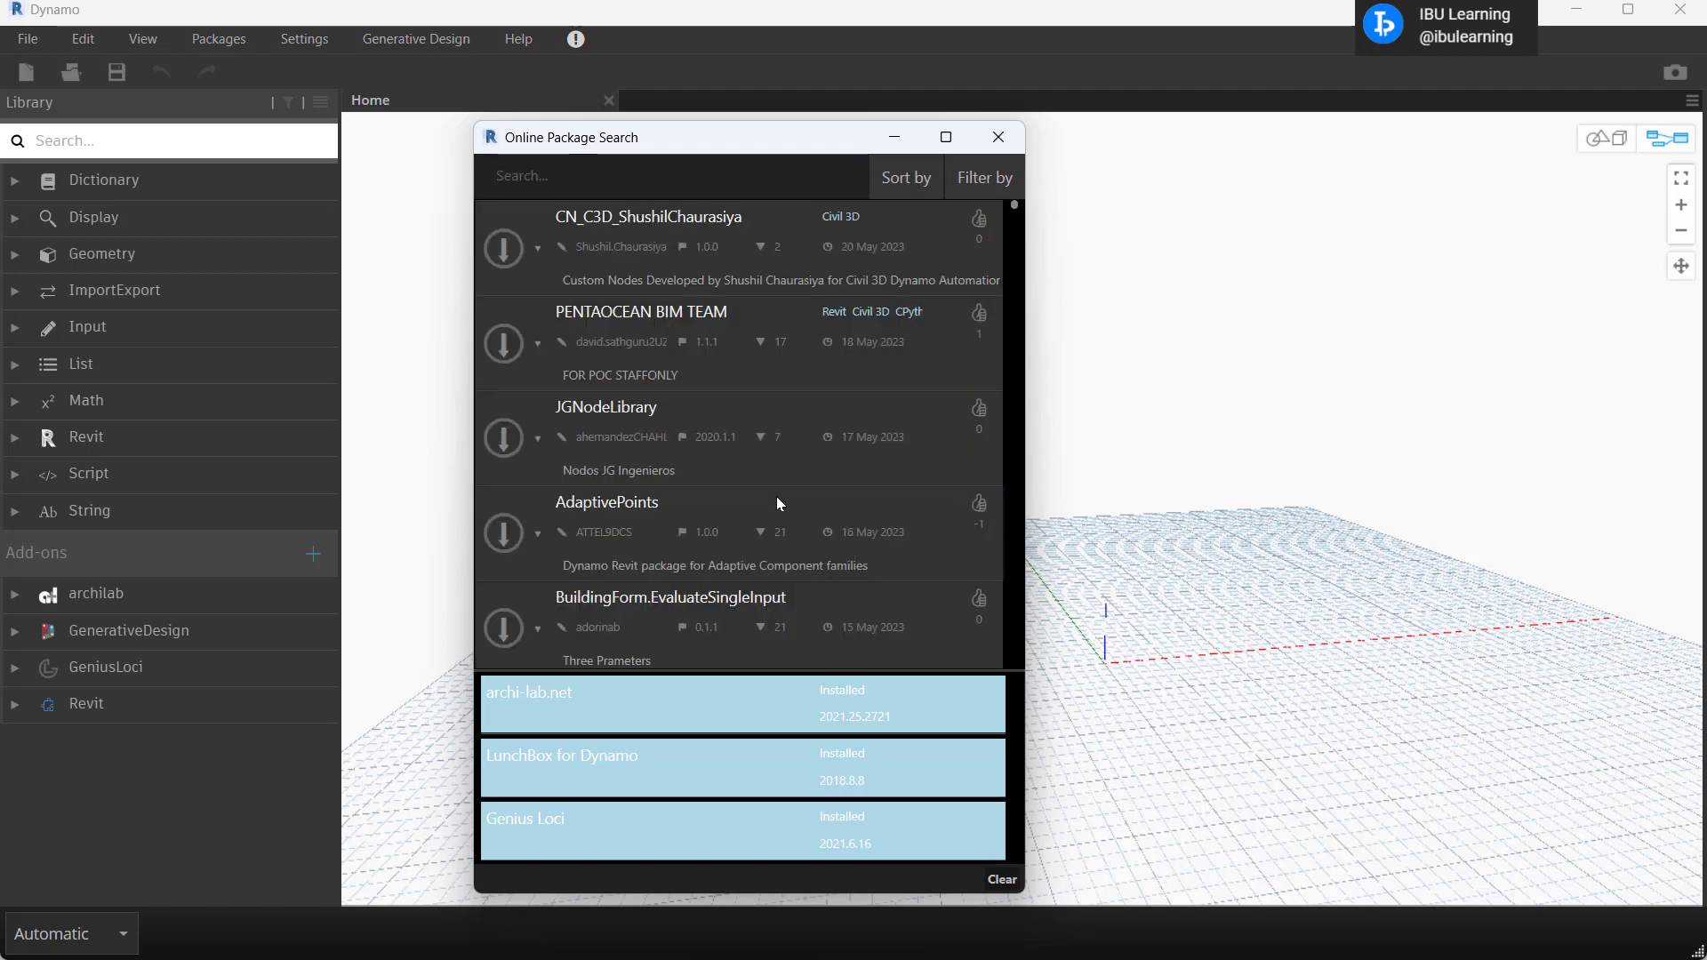
{"action": "scroll", "coordinate": [771, 498], "scroll_direction": "down", "scroll_amount": 3}
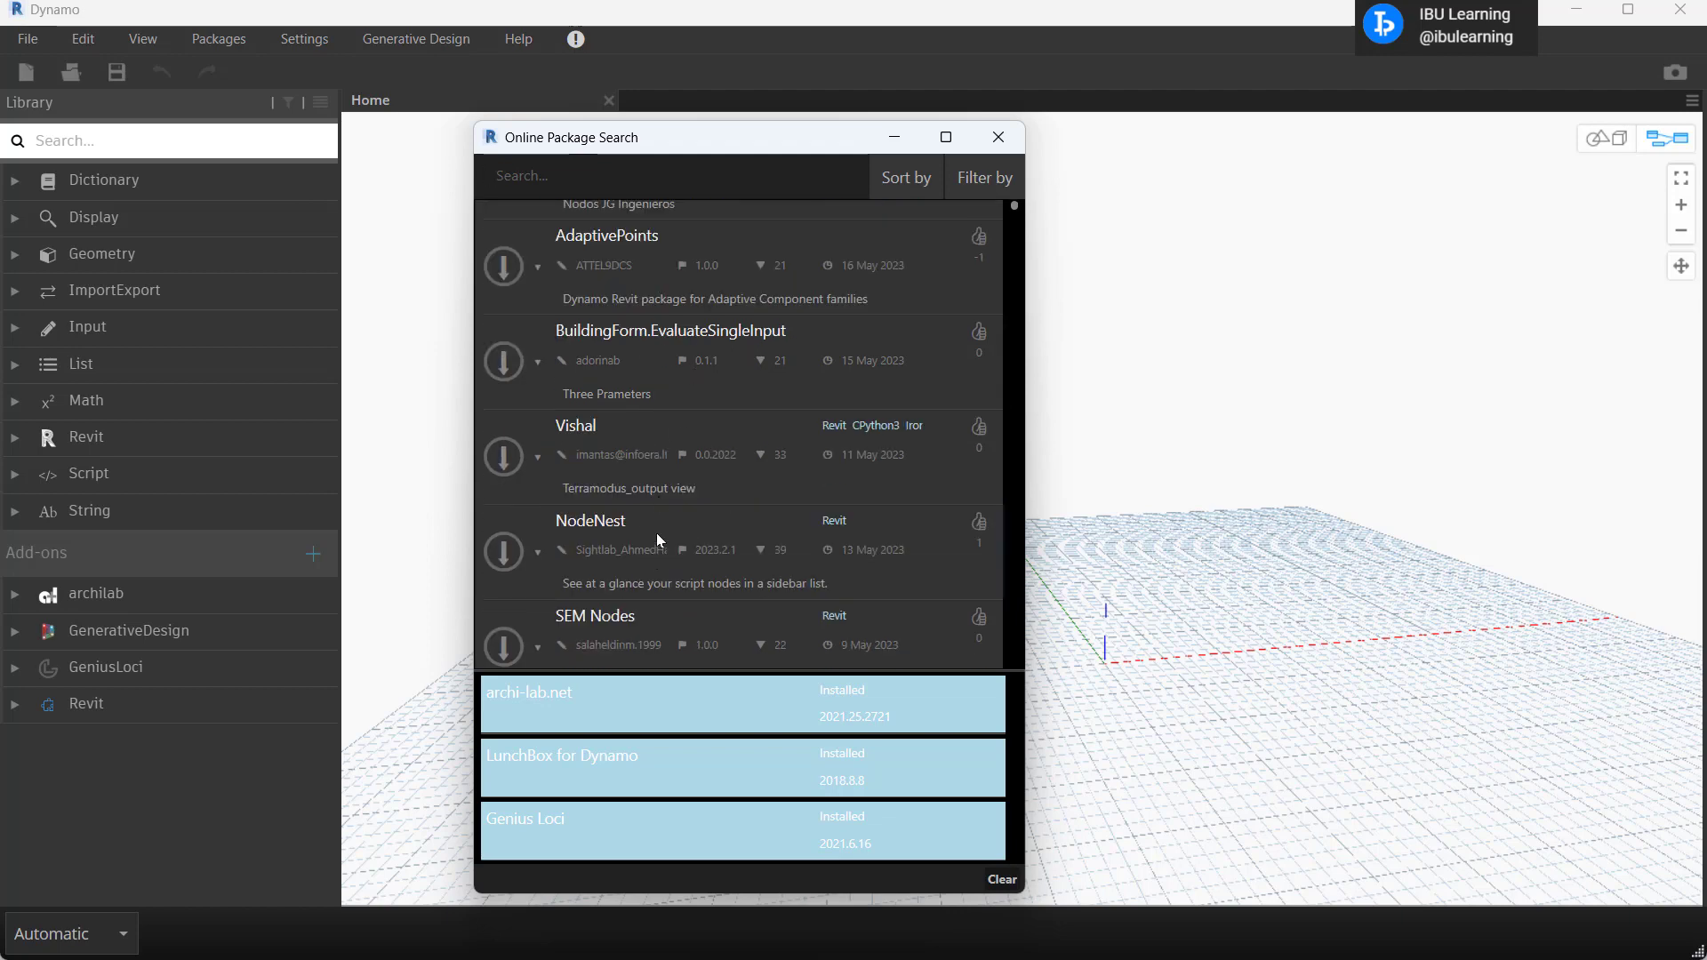
{"action": "scroll", "coordinate": [658, 542], "scroll_direction": "down", "scroll_amount": 3}
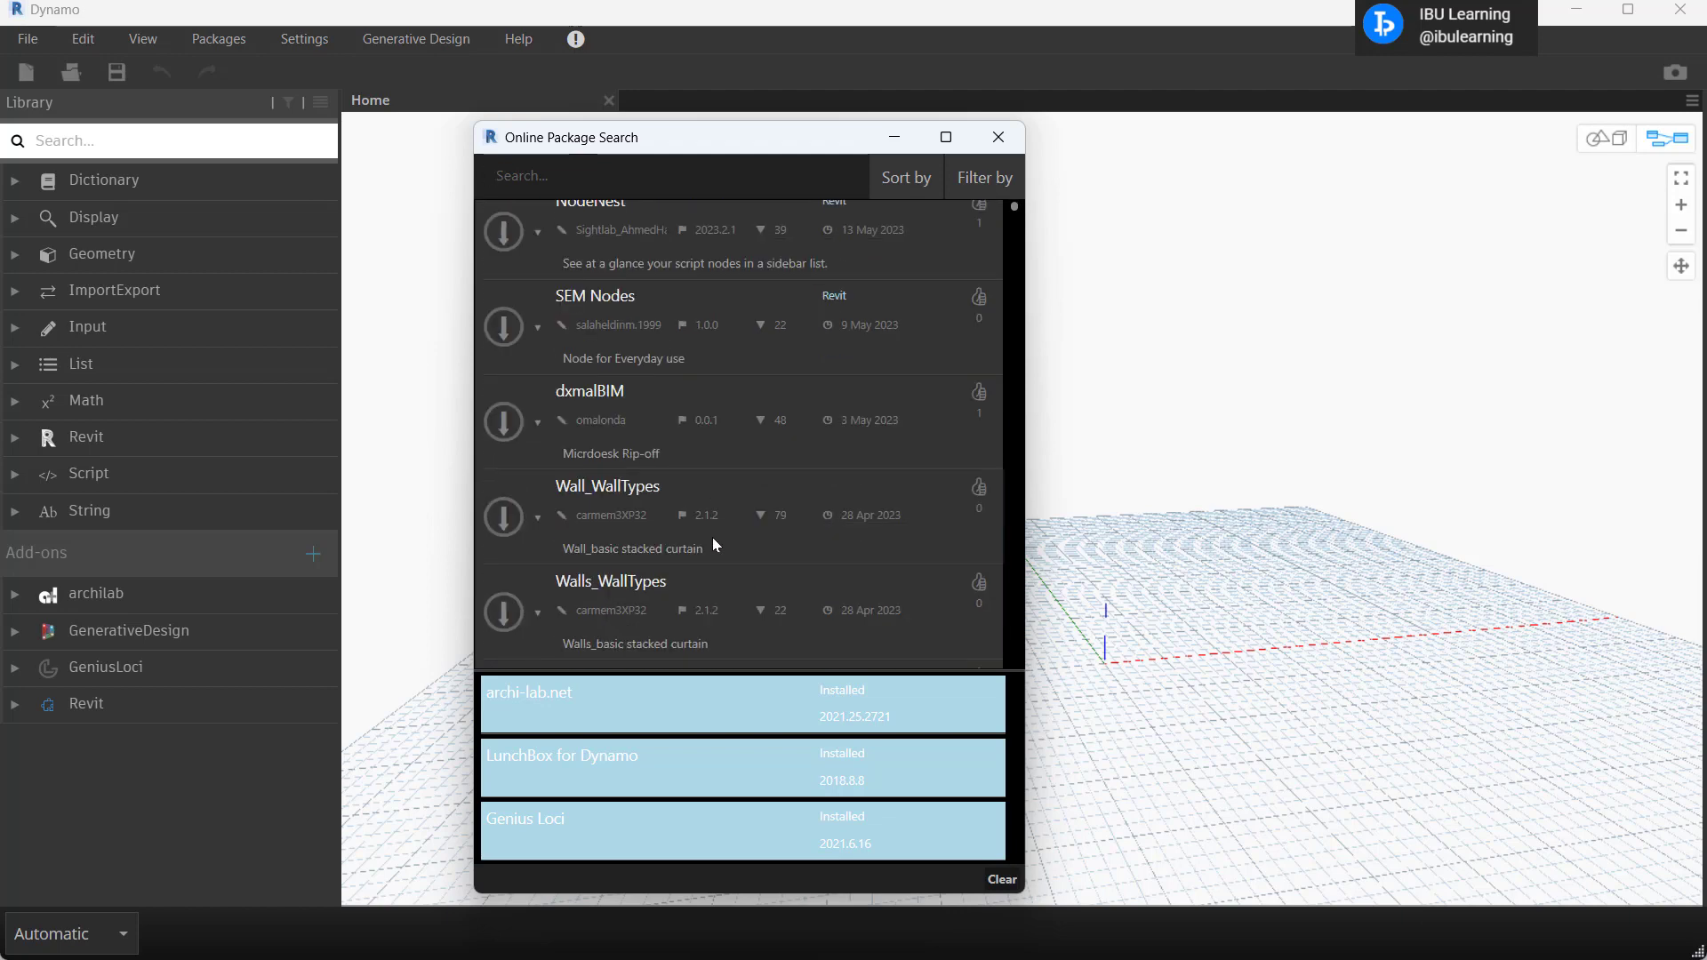
{"action": "scroll", "coordinate": [729, 459], "scroll_direction": "down", "scroll_amount": 3}
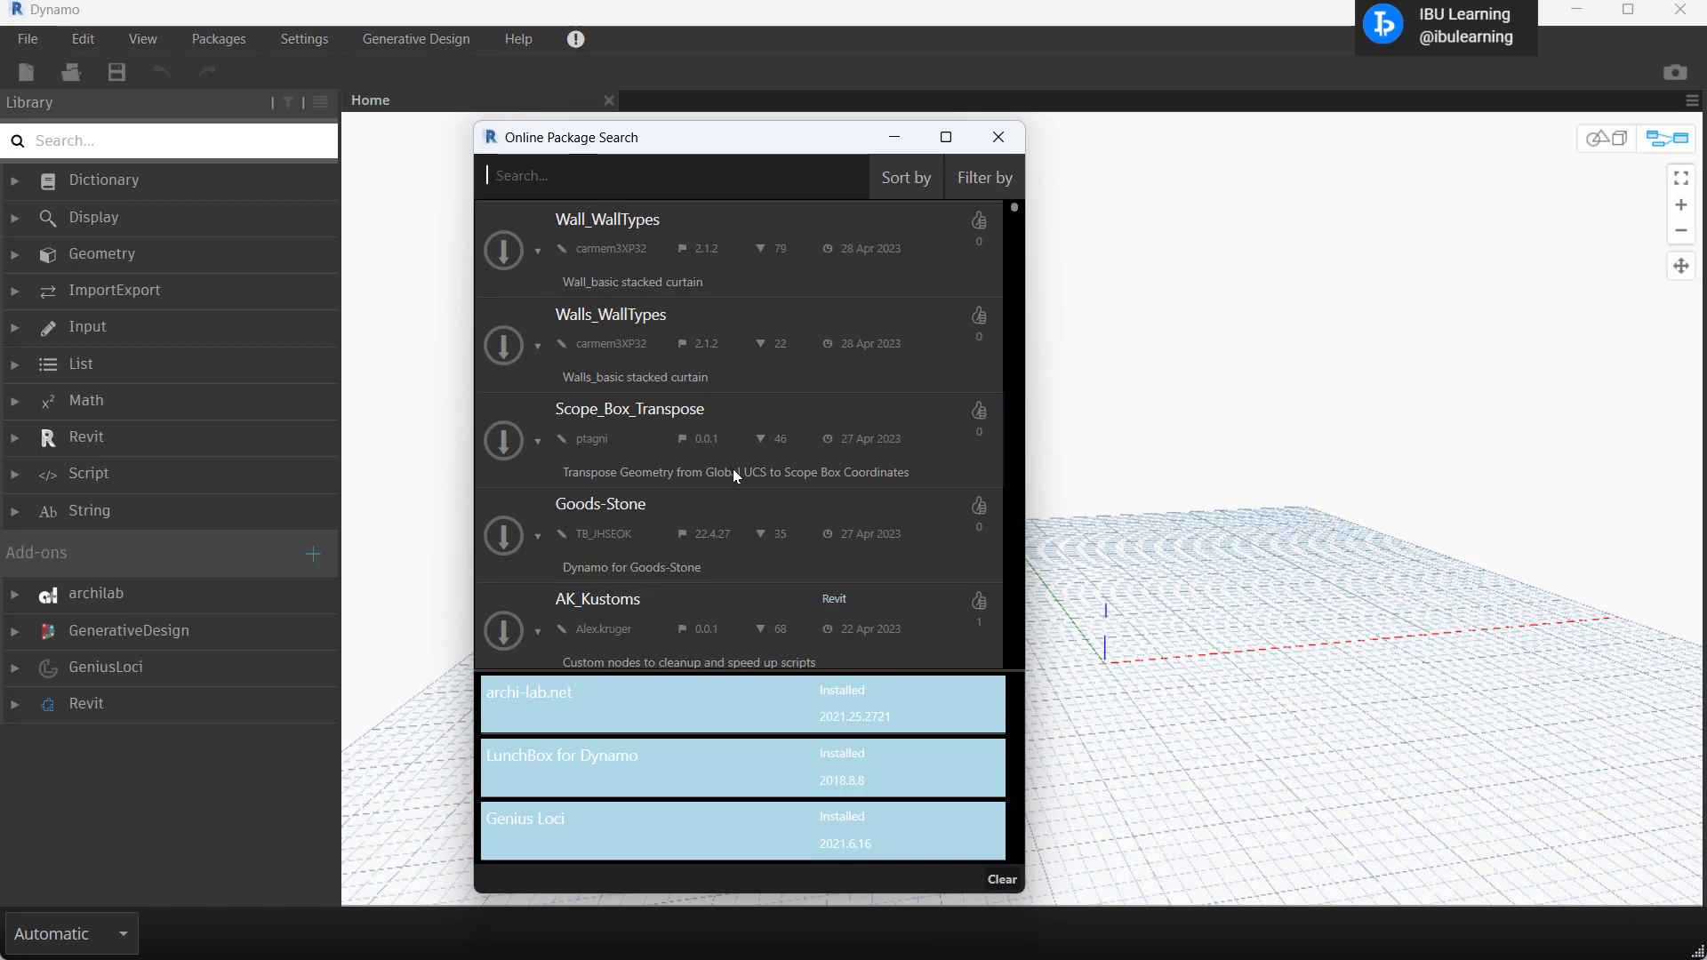
{"action": "scroll", "coordinate": [735, 476], "scroll_direction": "down", "scroll_amount": 1}
{"action": "scroll", "coordinate": [745, 474], "scroll_direction": "down", "scroll_amount": 4}
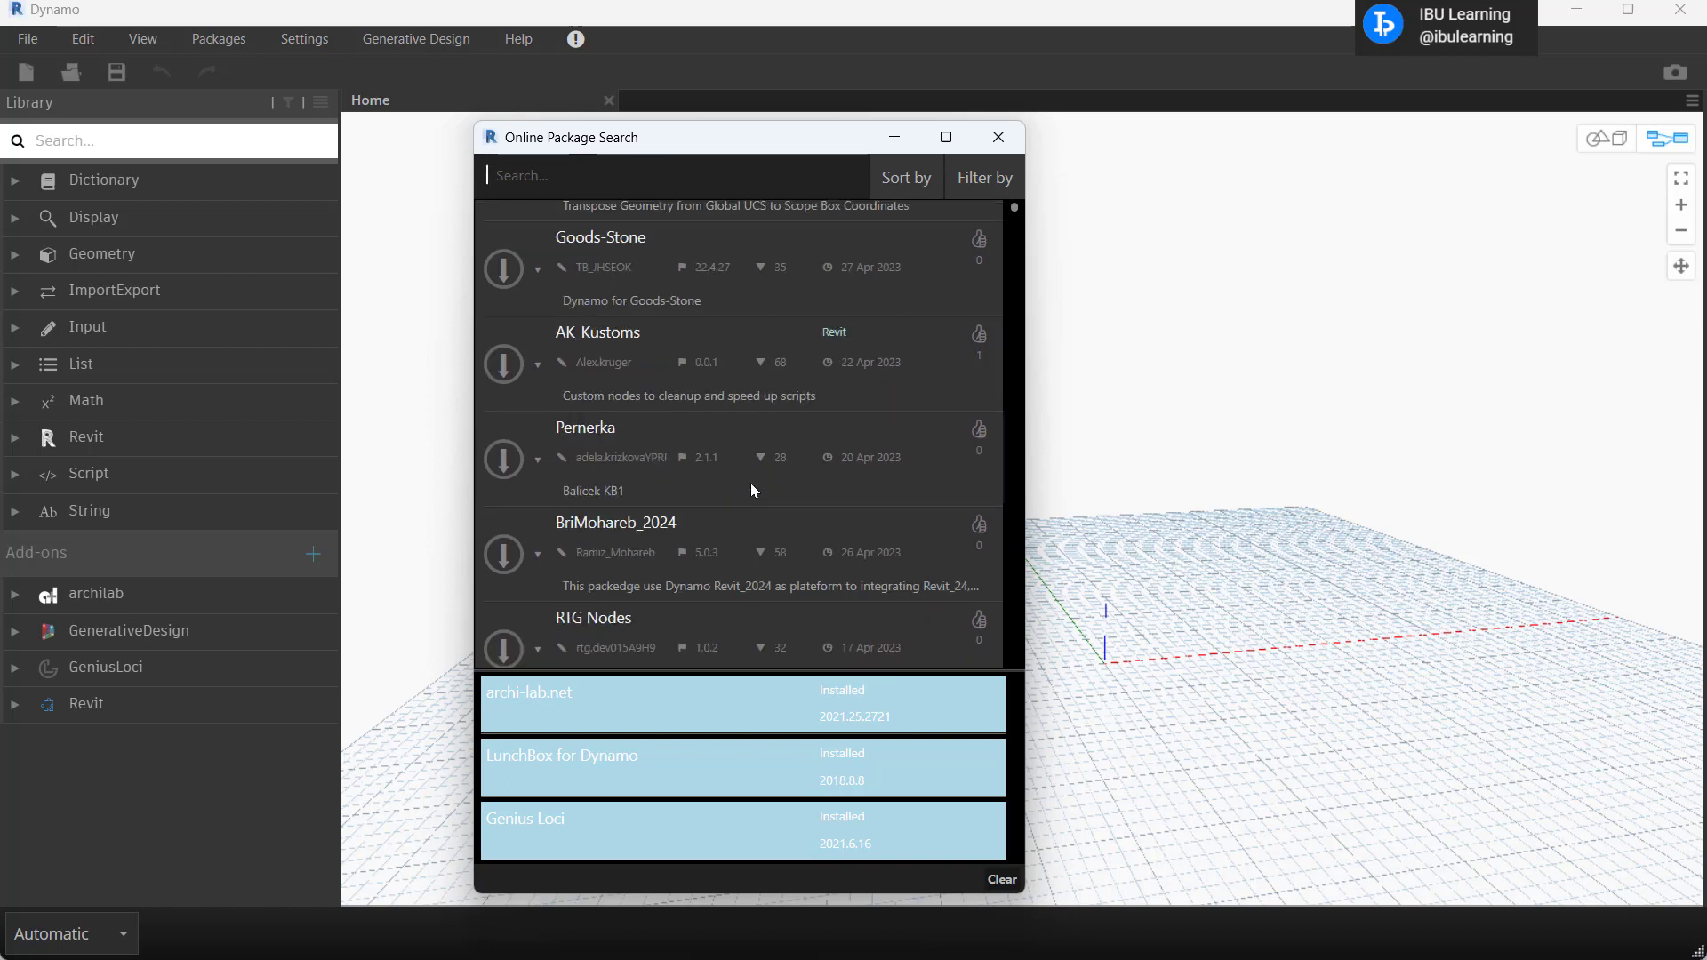
{"action": "scroll", "coordinate": [749, 508], "scroll_direction": "down", "scroll_amount": 1}
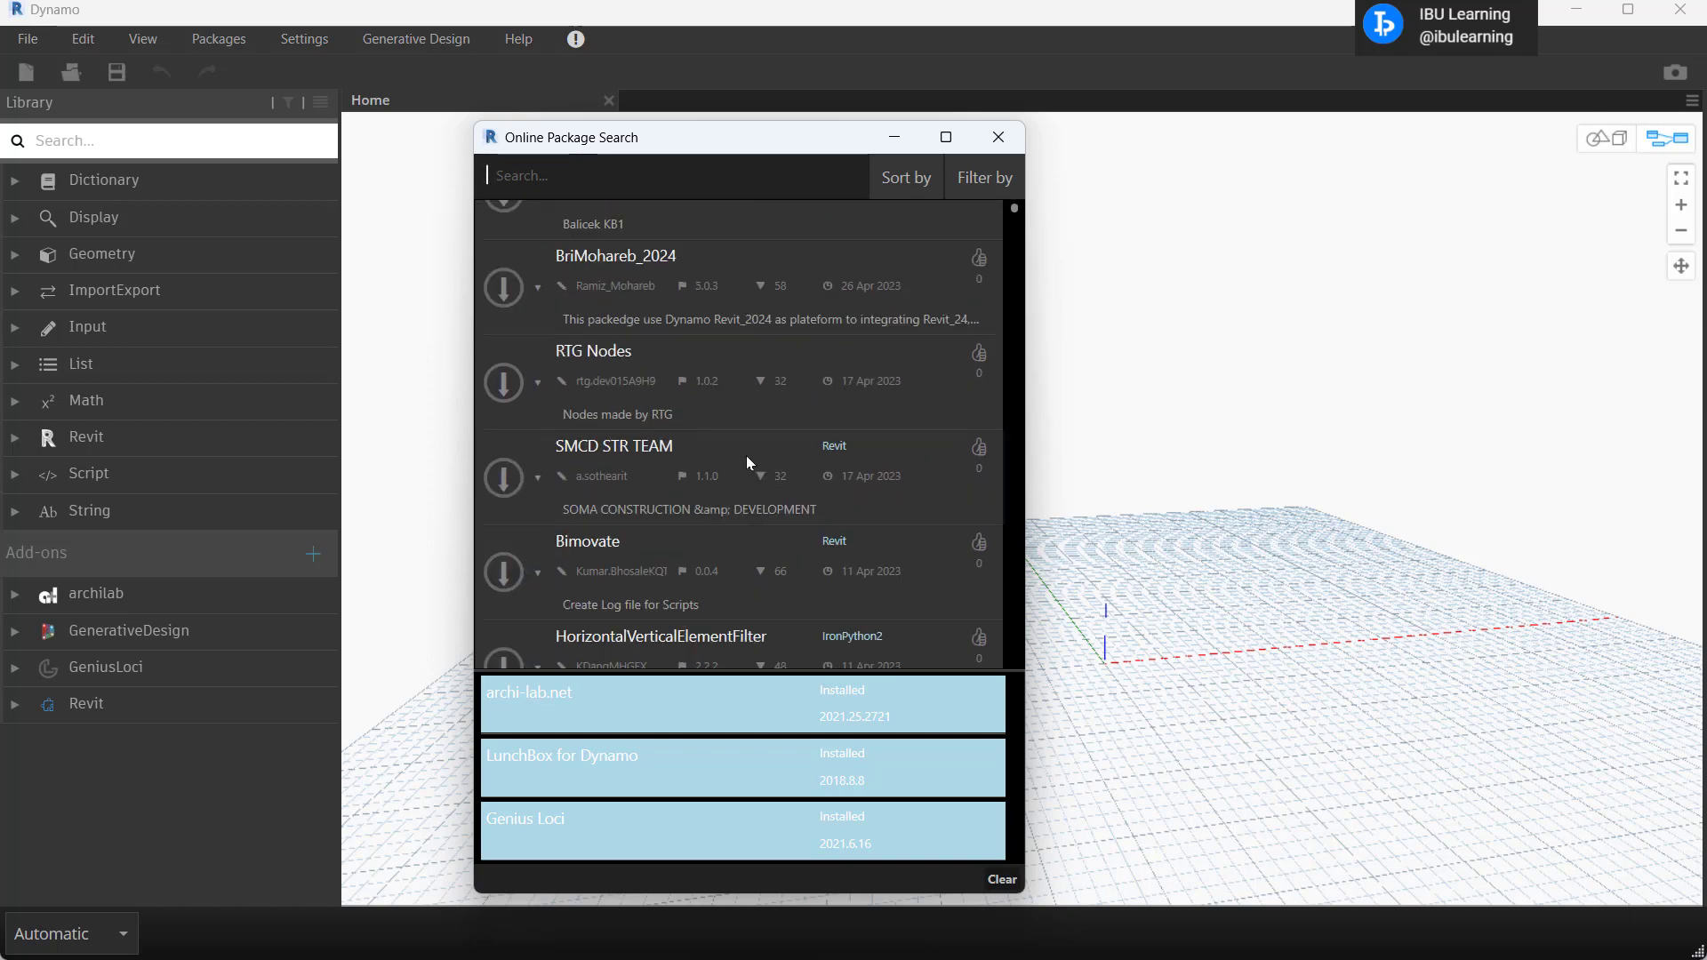
- Close Online Package Search and expand archilab in the Library
{"action": "left_click", "coordinate": [598, 175]}
{"action": "left_click", "coordinate": [999, 137]}
{"action": "left_click", "coordinate": [189, 600]}
- Expand archilab > Excel > Workbook and place a Workbook.Worksheets node on the canvas
{"action": "scroll", "coordinate": [198, 678], "scroll_direction": "down", "scroll_amount": 3}
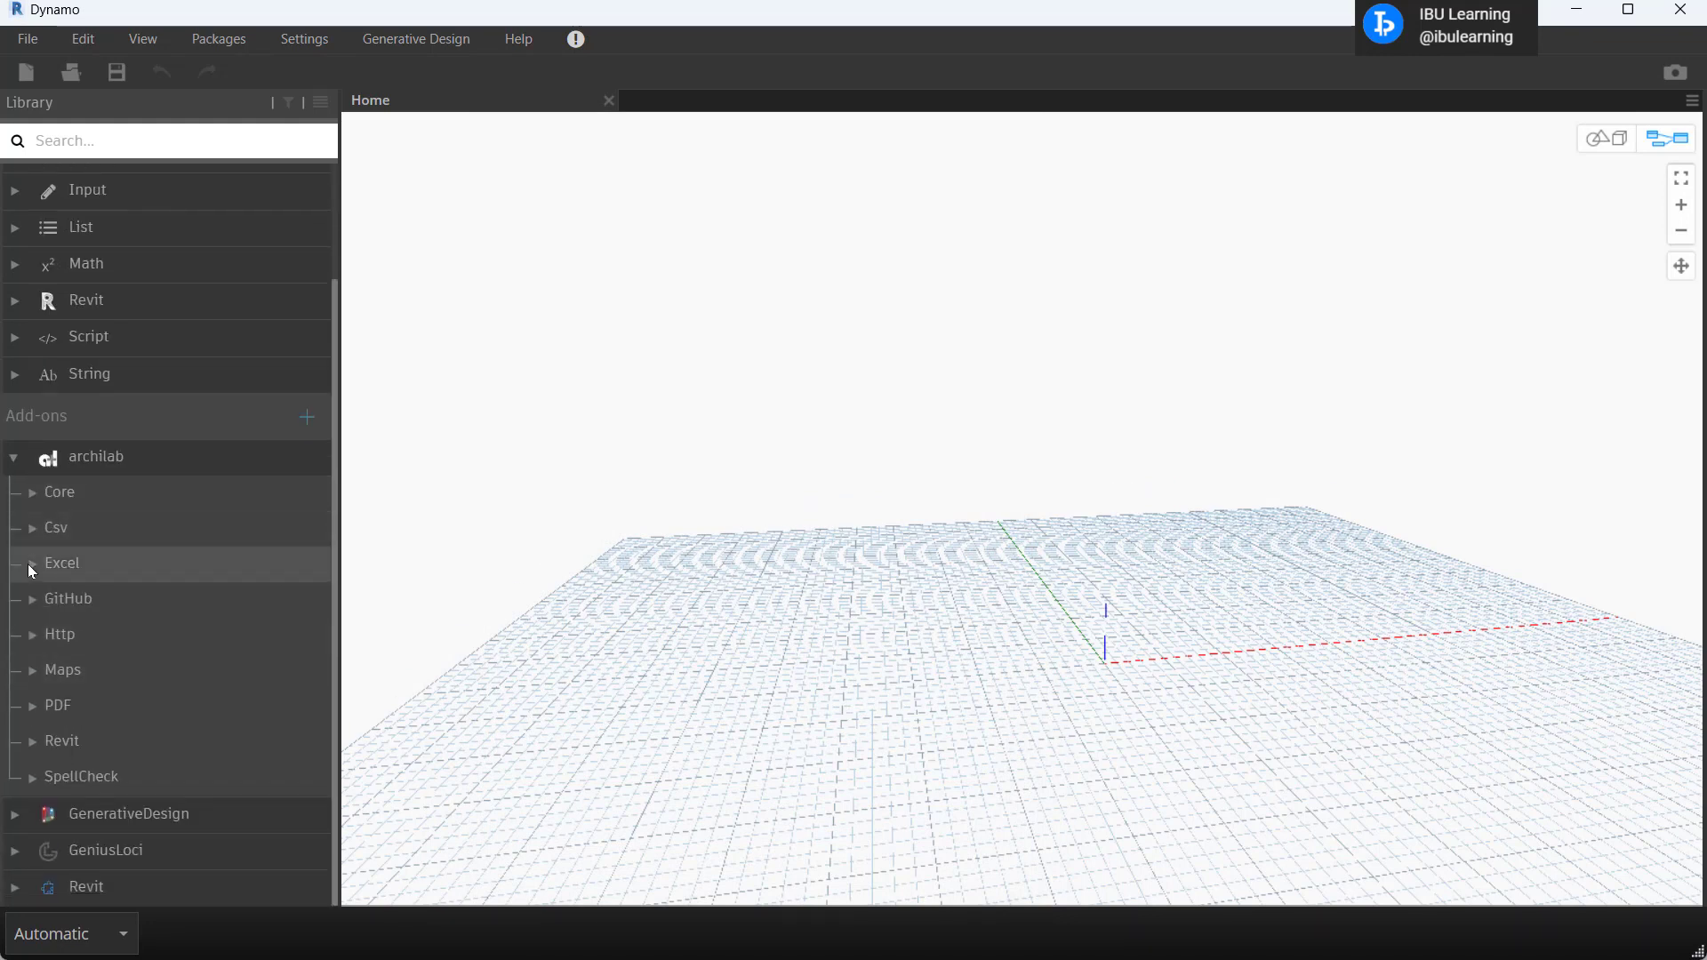
{"action": "left_click", "coordinate": [30, 564]}
{"action": "scroll", "coordinate": [204, 573], "scroll_direction": "down", "scroll_amount": 2}
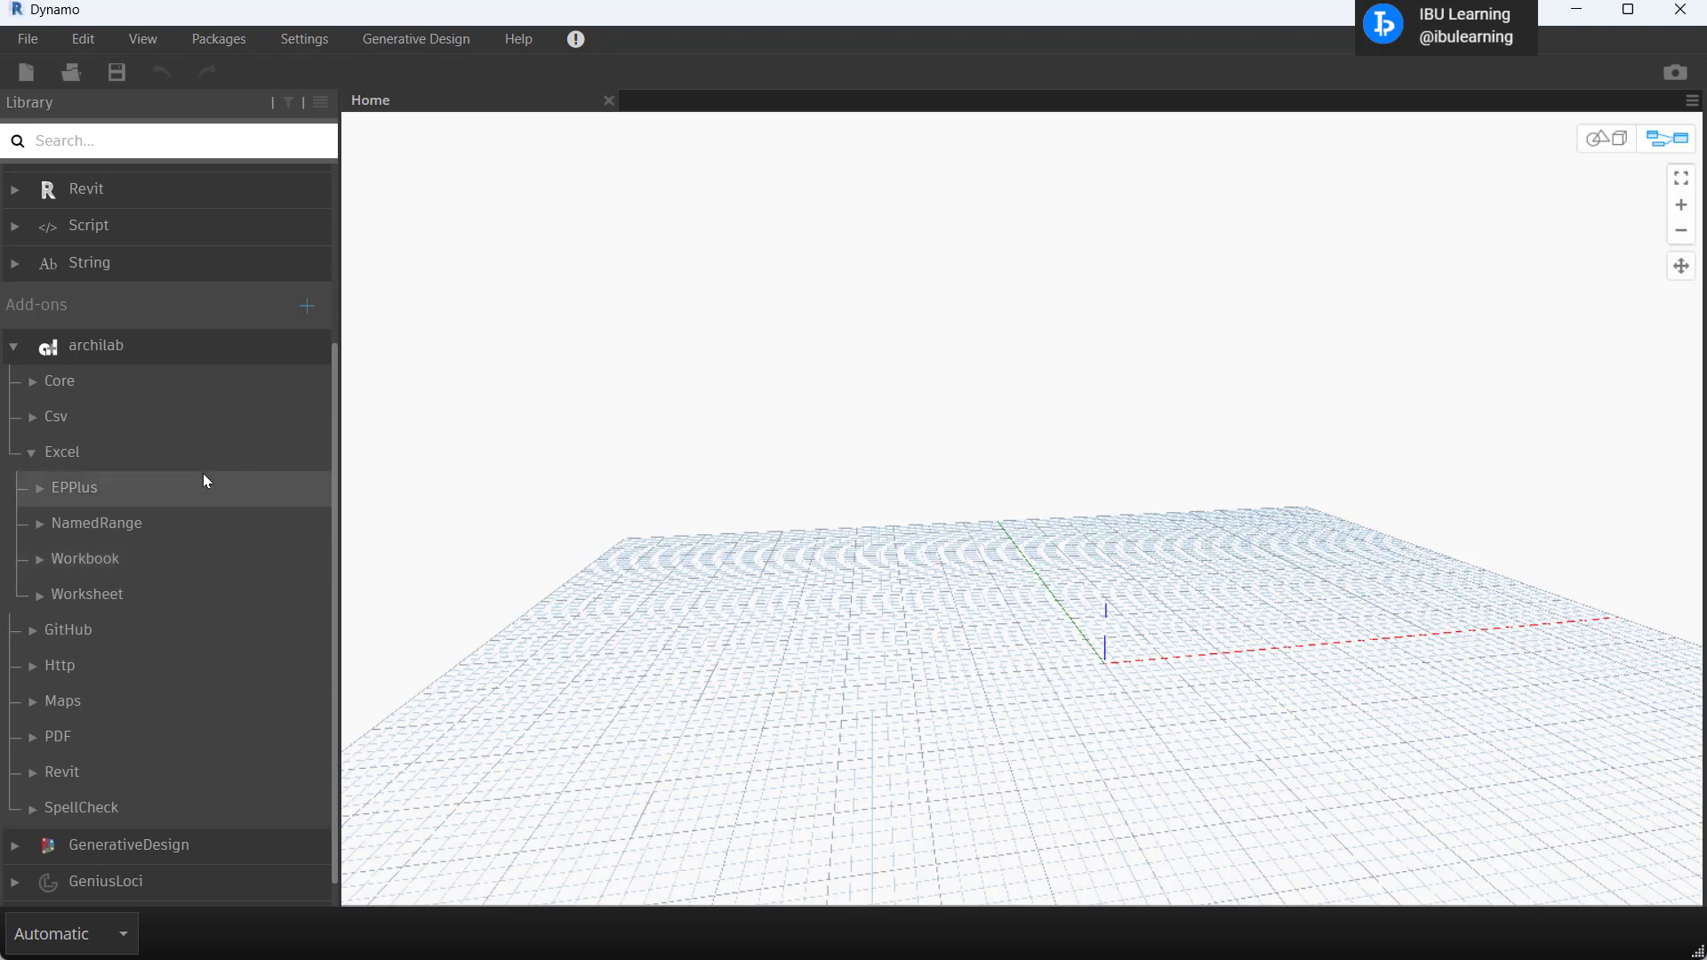
{"action": "left_click", "coordinate": [40, 595]}
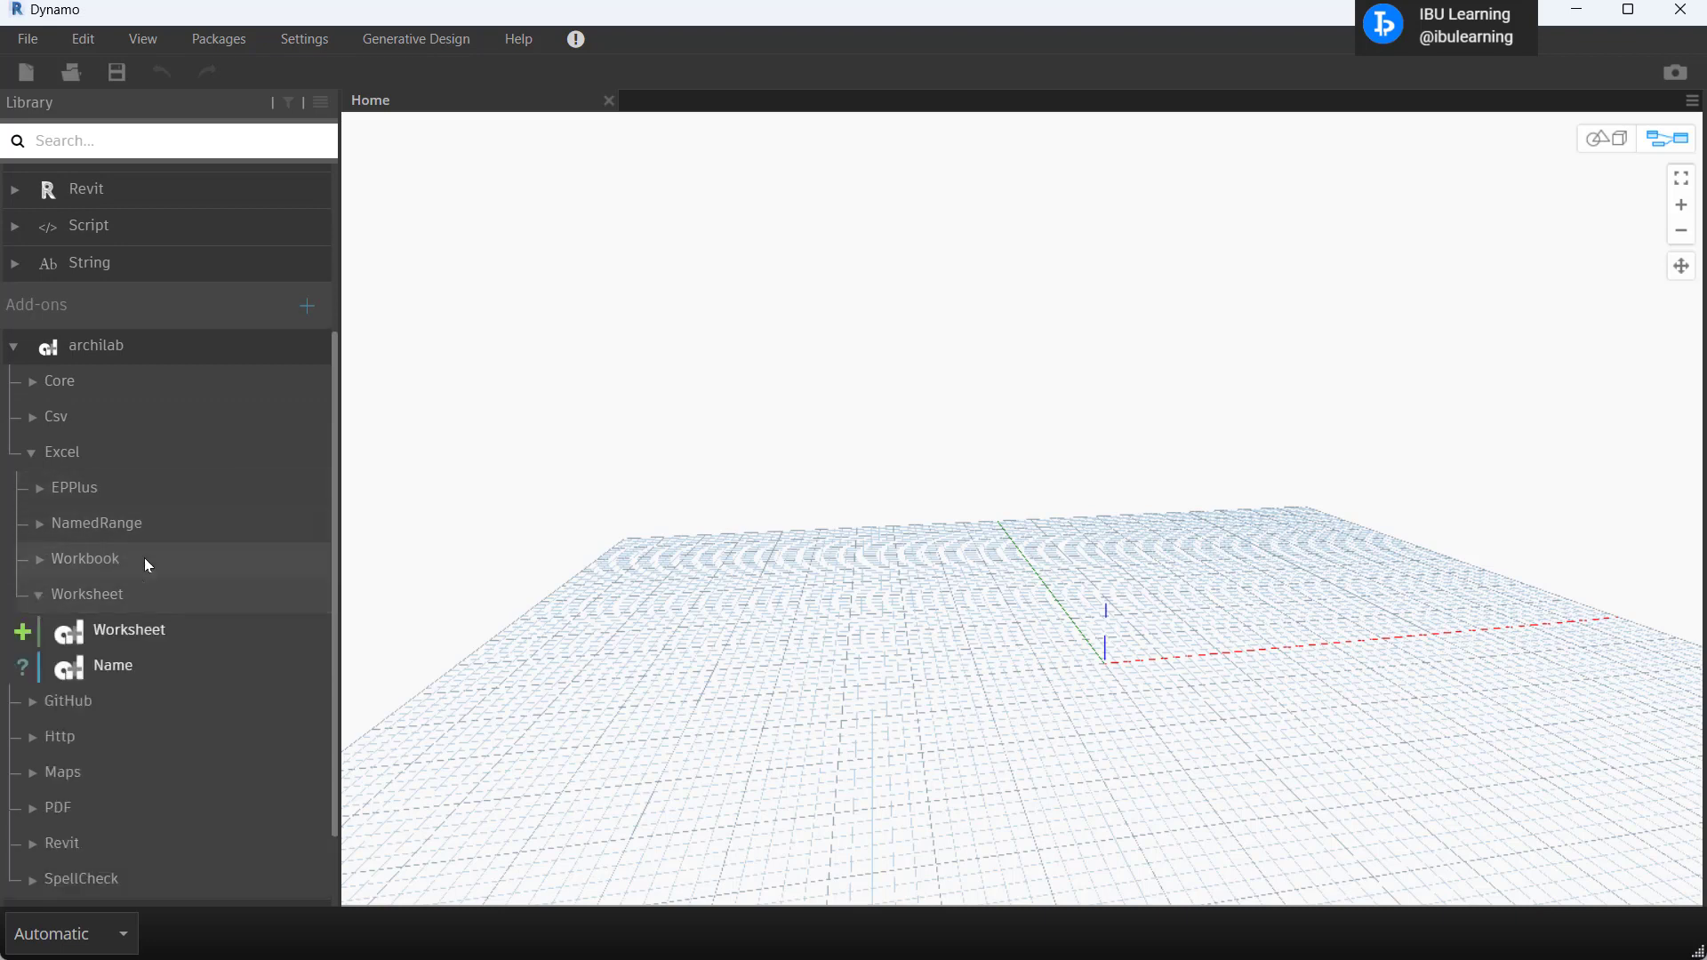
{"action": "scroll", "coordinate": [209, 540], "scroll_direction": "down", "scroll_amount": 1}
{"action": "scroll", "coordinate": [210, 541], "scroll_direction": "down", "scroll_amount": 2}
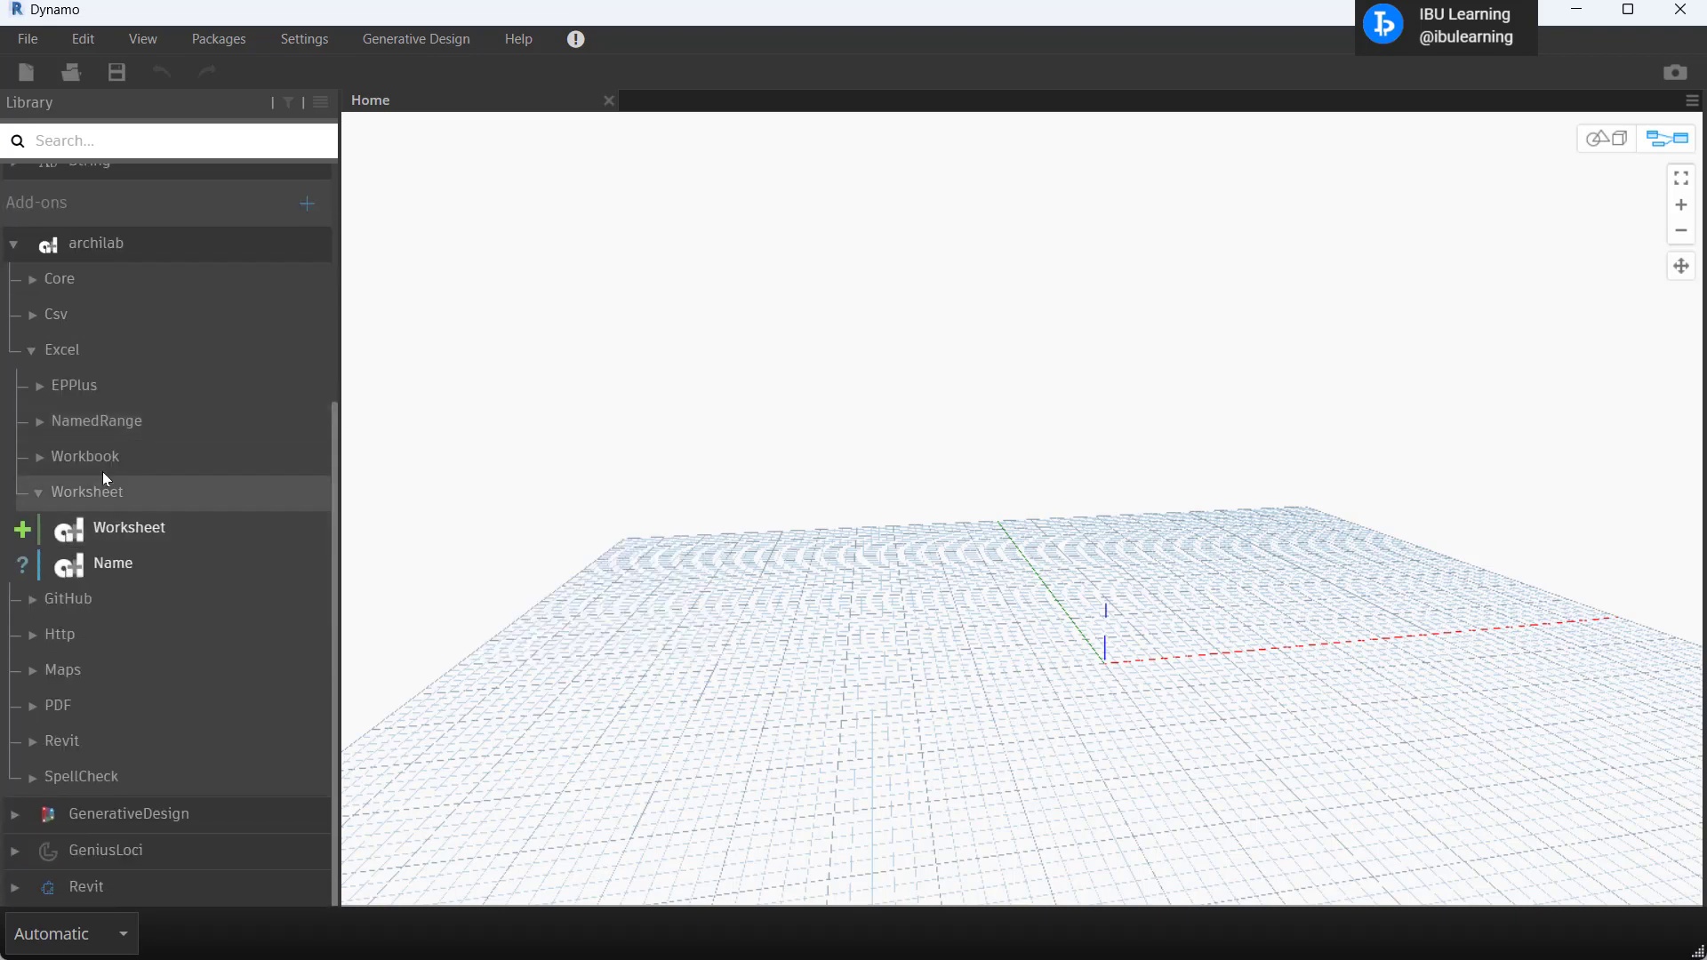
{"action": "left_click", "coordinate": [36, 457]}
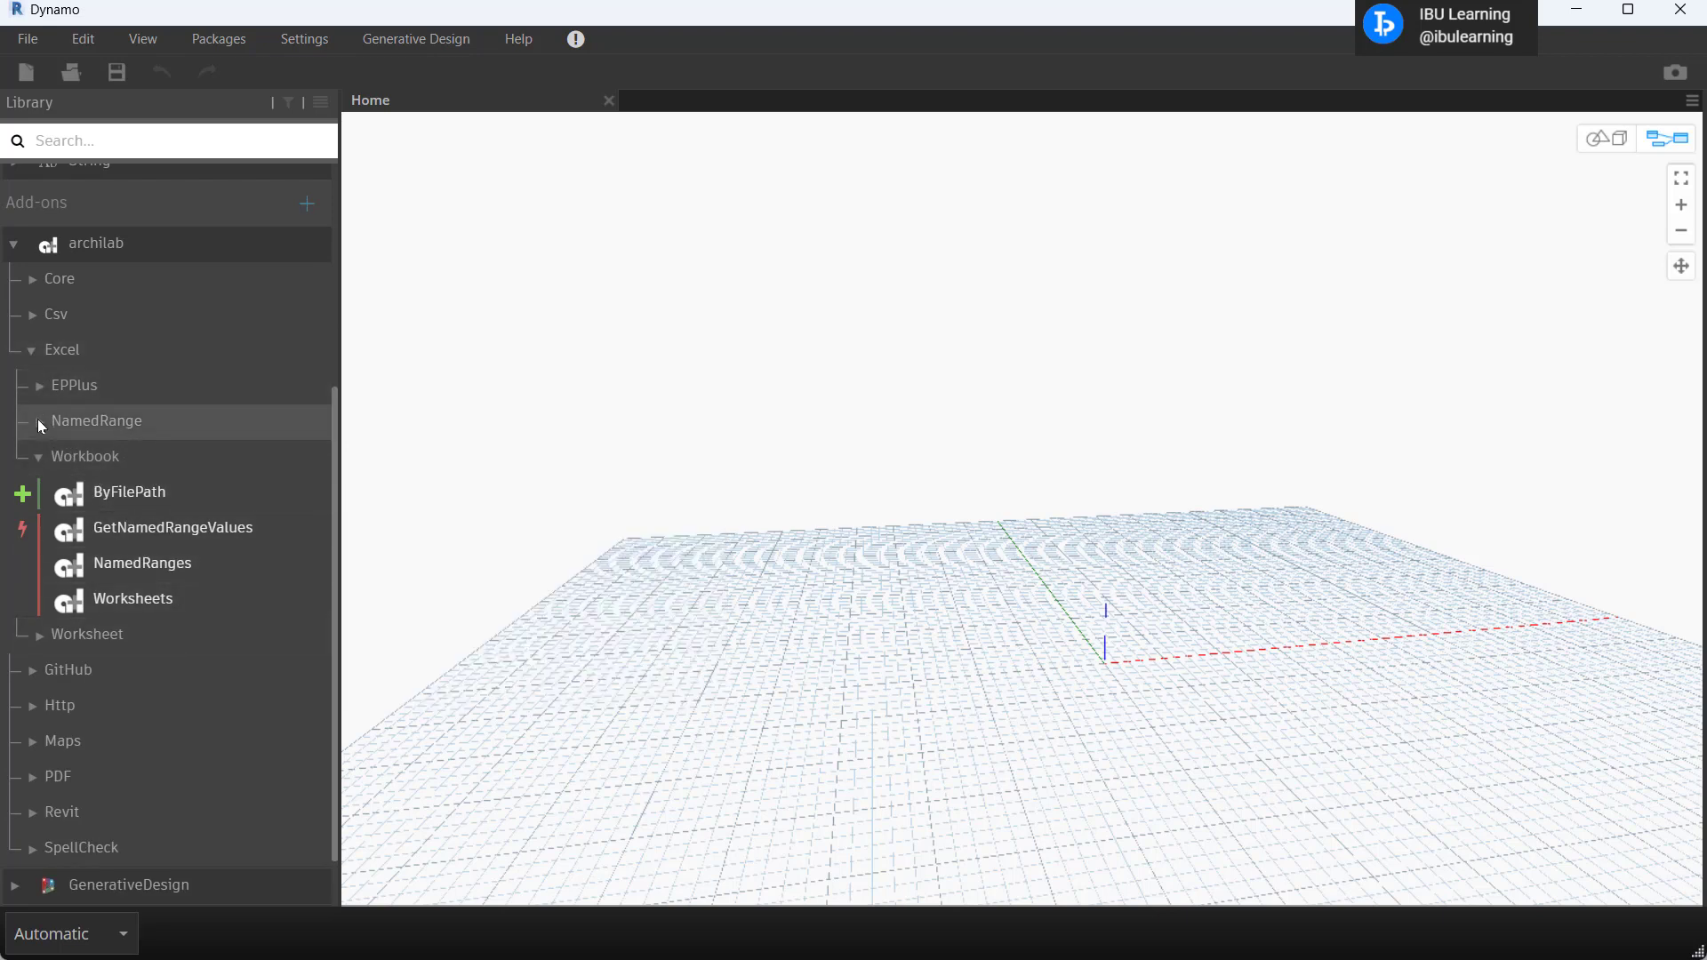
{"action": "left_click", "coordinate": [172, 601]}
{"action": "left_click_drag", "start_coordinate": [1112, 472], "coordinate": [1077, 404]}
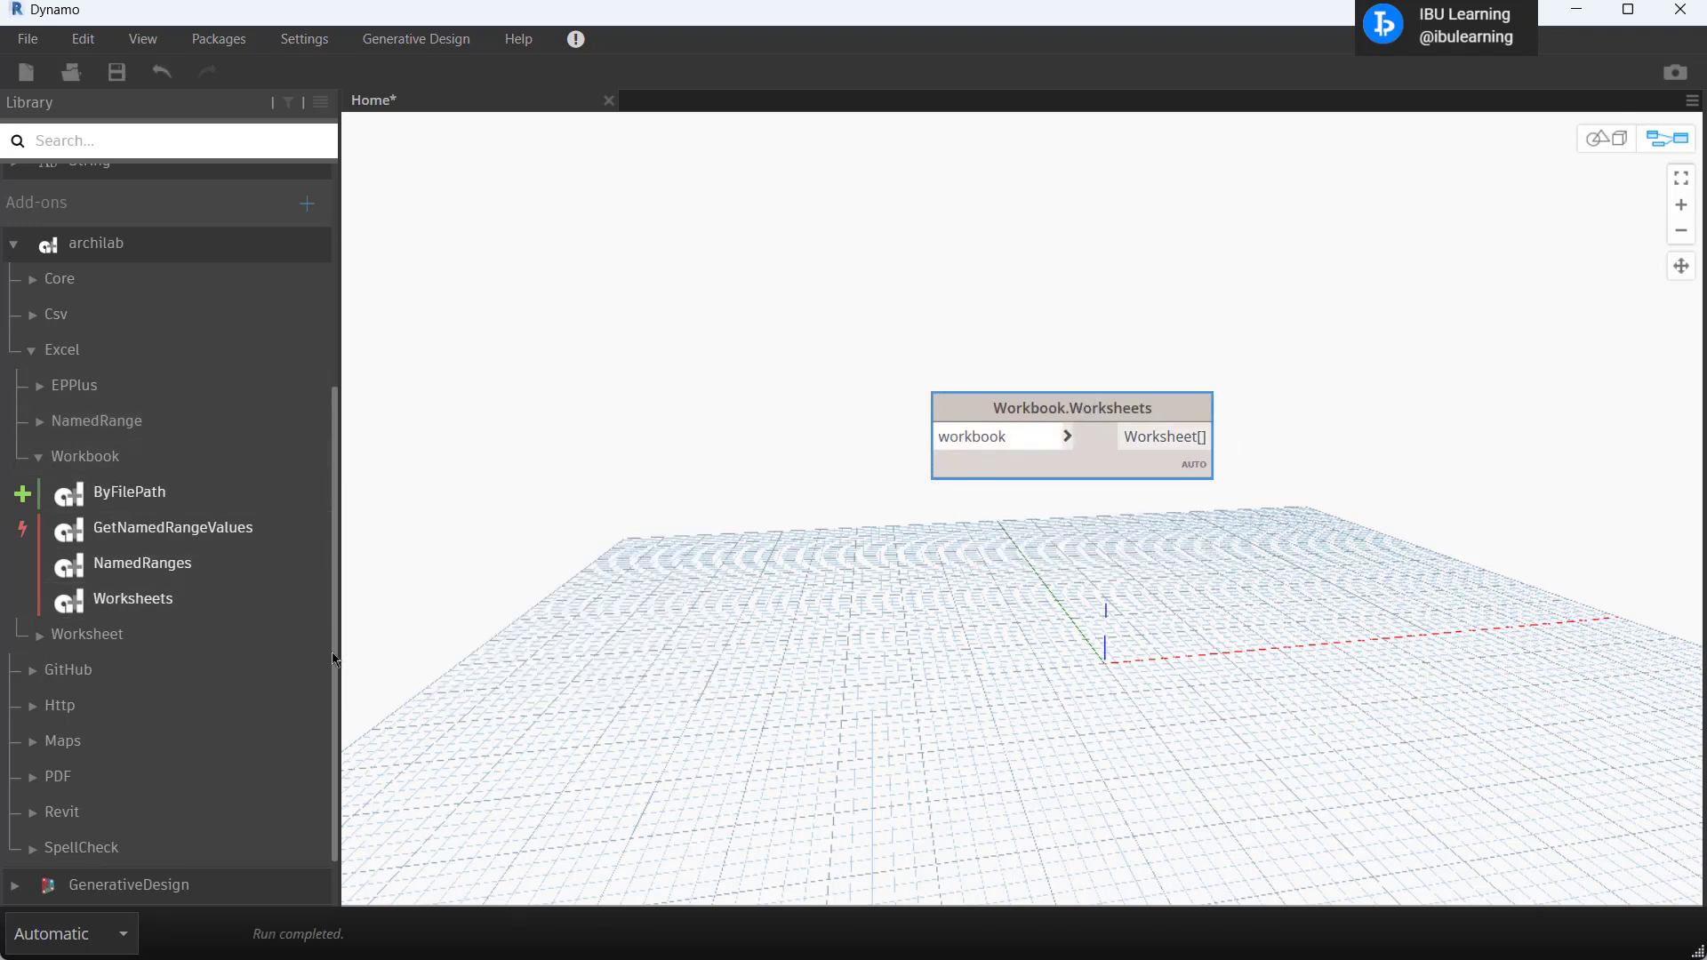
- Browse the Revit node categories, expanding Documents
{"action": "scroll", "coordinate": [136, 612], "scroll_direction": "down", "scroll_amount": 2}
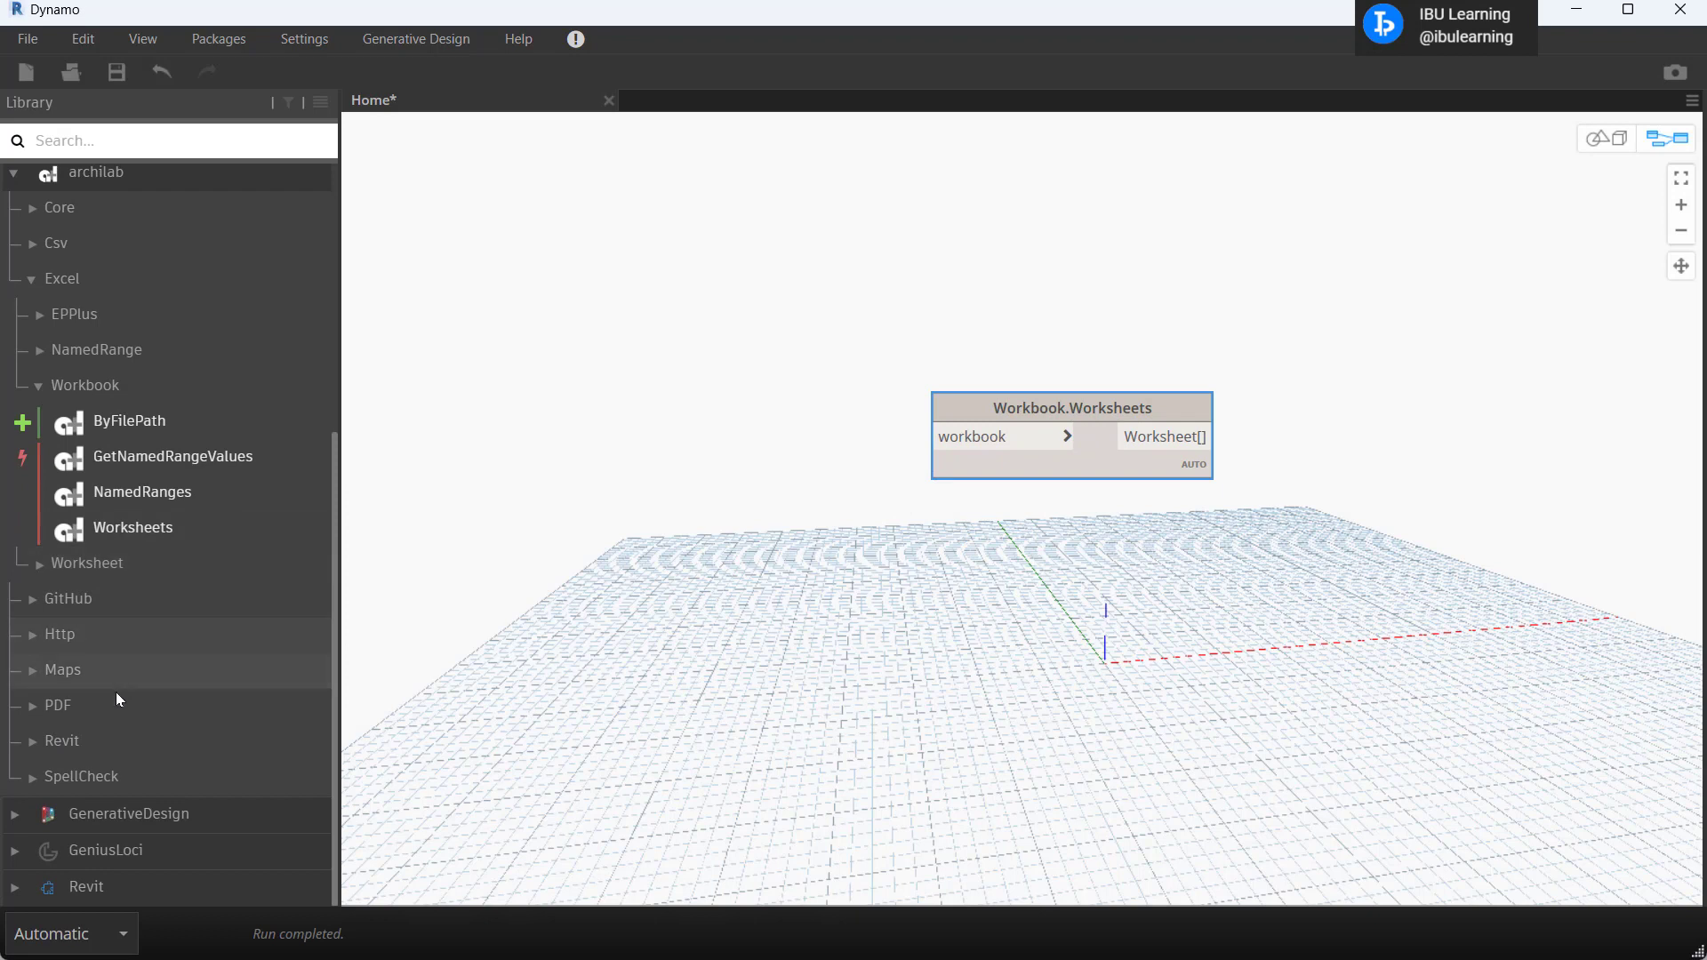
{"action": "left_click", "coordinate": [36, 739]}
{"action": "scroll", "coordinate": [164, 680], "scroll_direction": "down", "scroll_amount": 8}
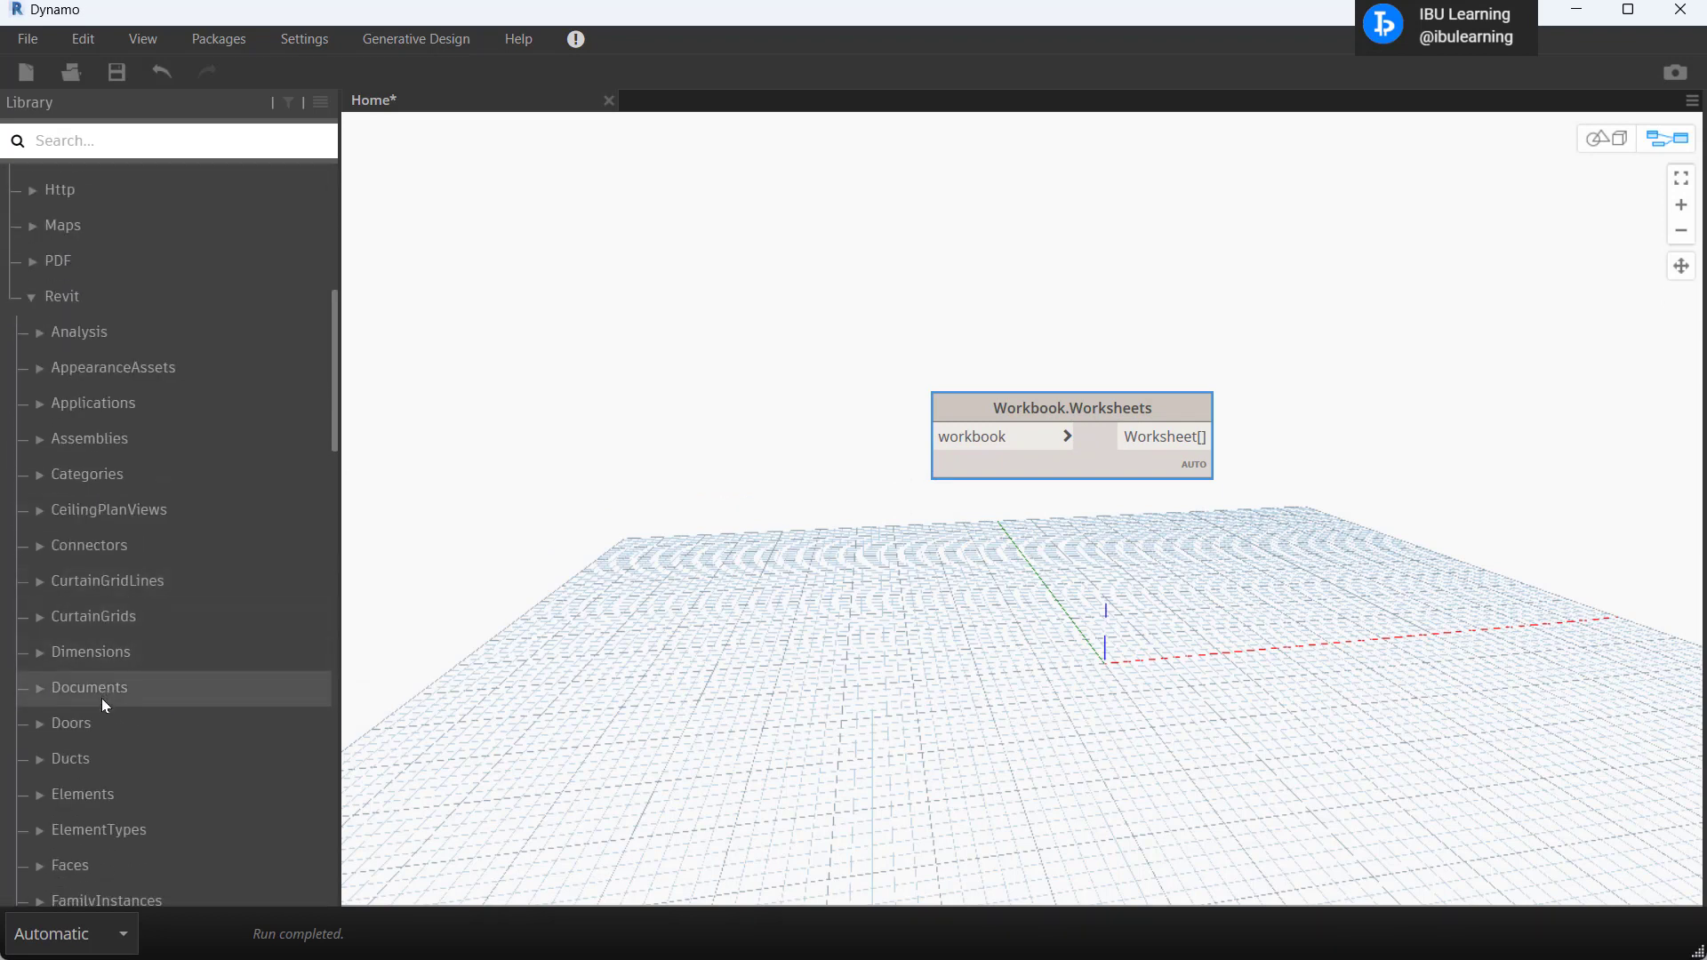
{"action": "scroll", "coordinate": [101, 701], "scroll_direction": "down", "scroll_amount": 3}
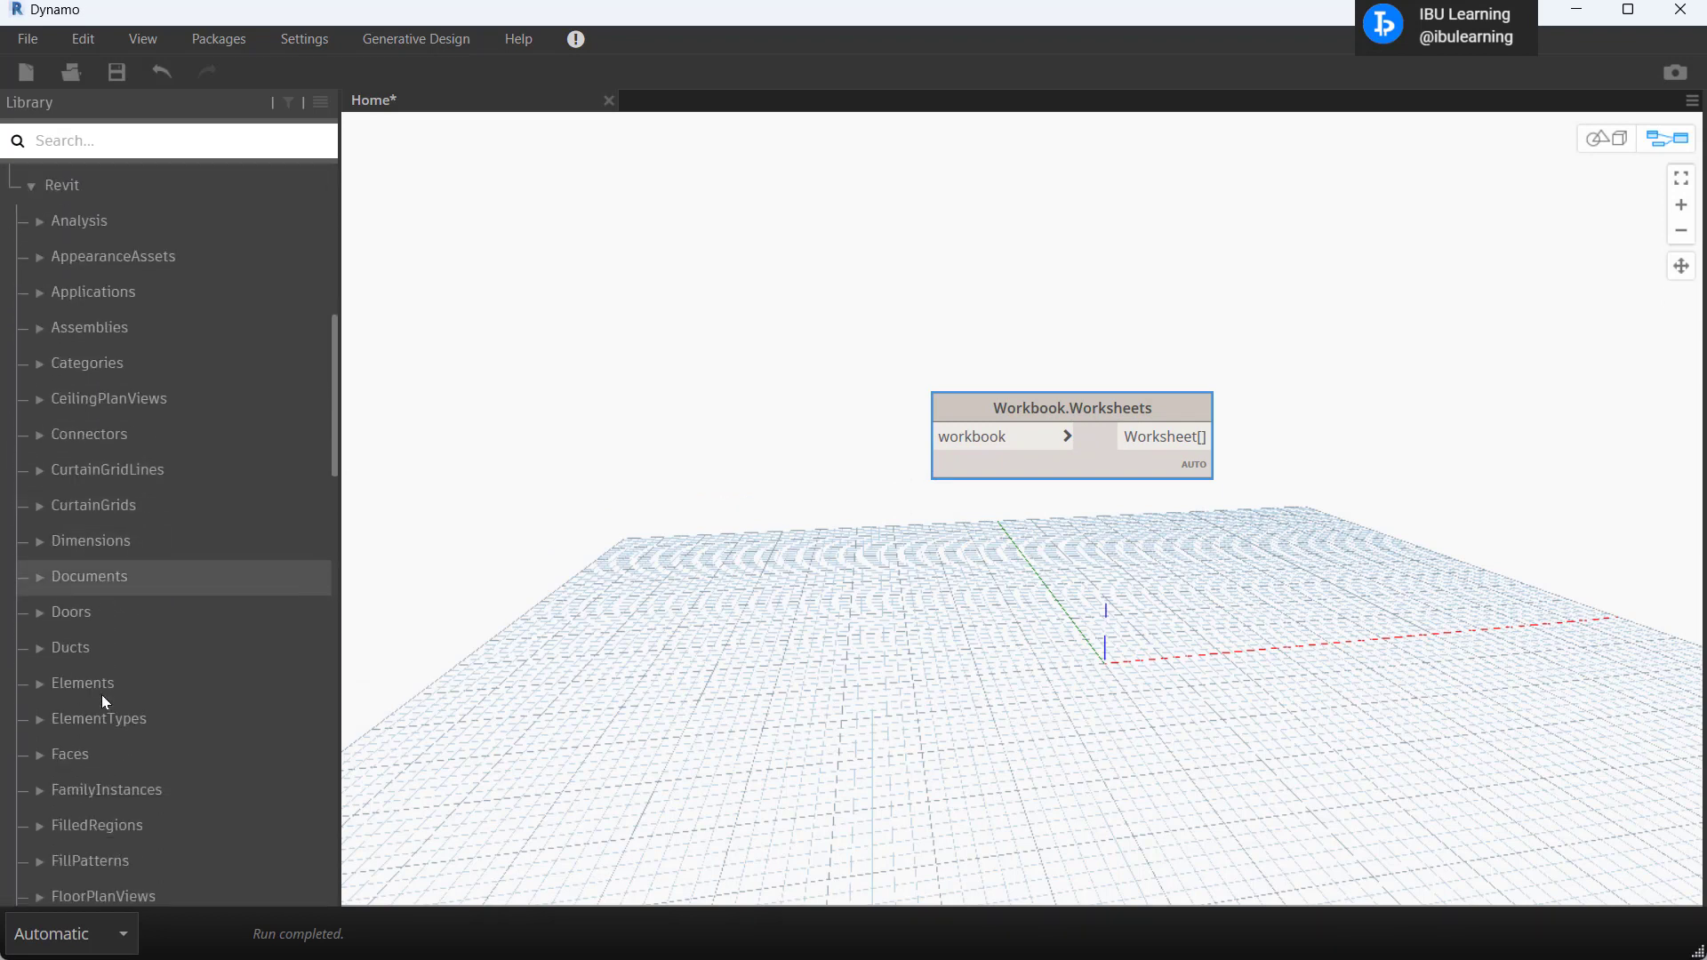
{"action": "left_click", "coordinate": [36, 576]}
{"action": "scroll", "coordinate": [191, 578], "scroll_direction": "down", "scroll_amount": 3}
{"action": "scroll", "coordinate": [197, 578], "scroll_direction": "down", "scroll_amount": 6}
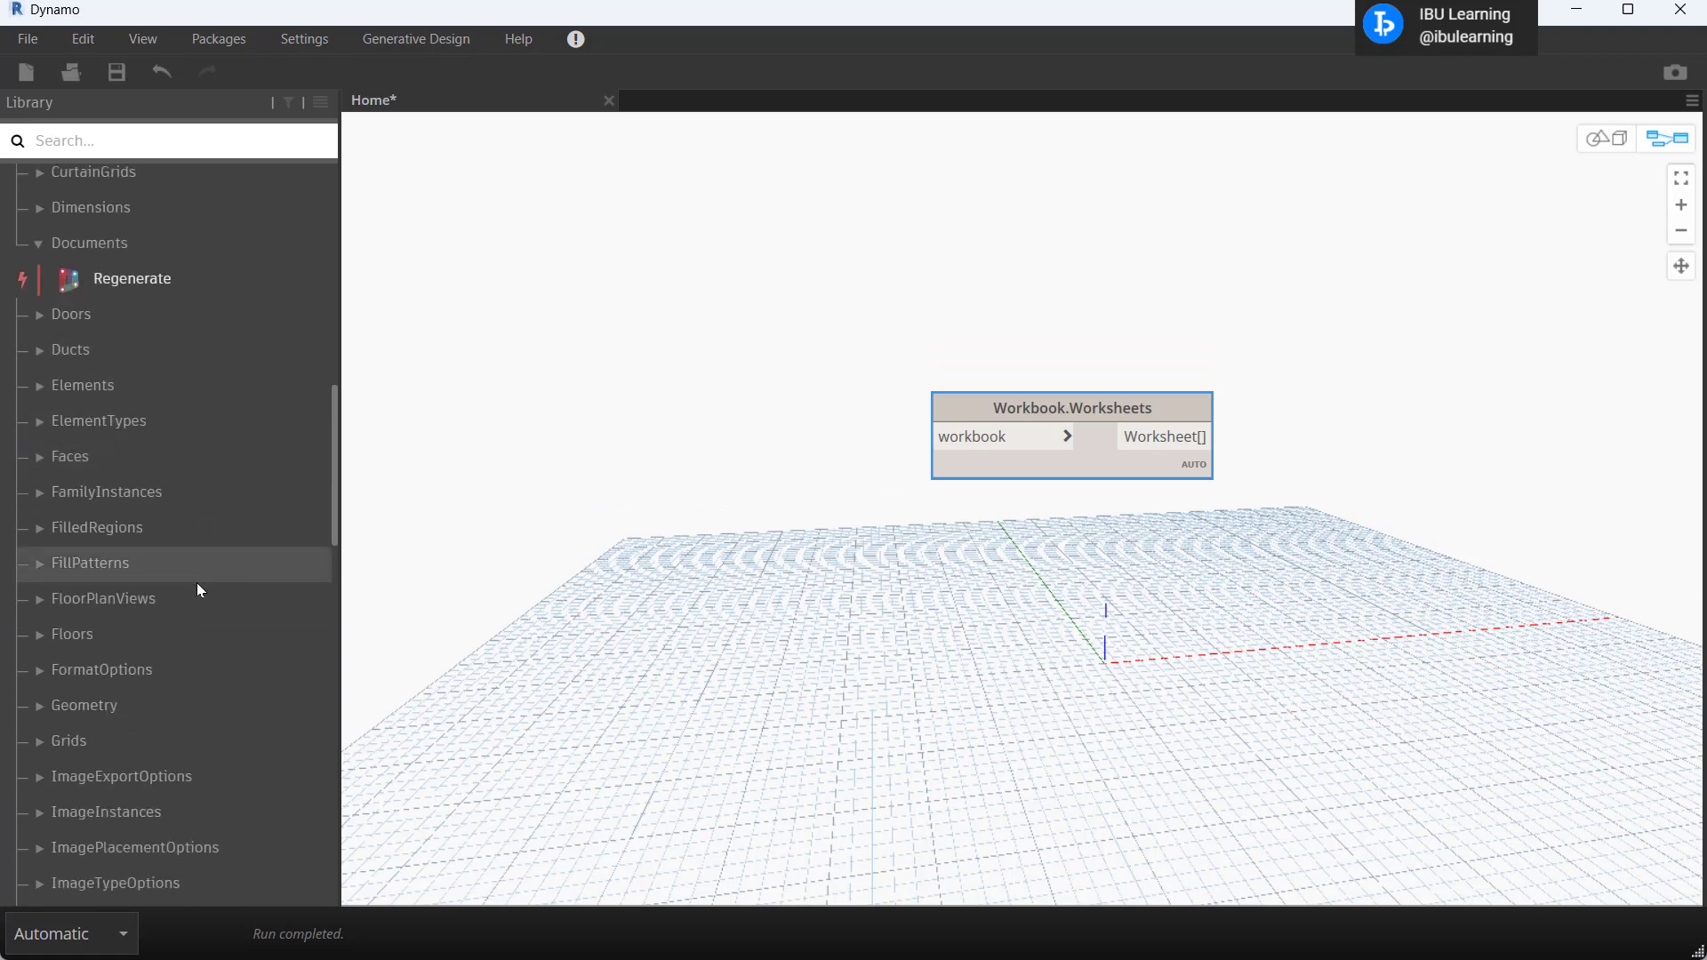
{"action": "scroll", "coordinate": [196, 587], "scroll_direction": "down", "scroll_amount": 9}
- Search the library for 'excel', clear it, and delete the Workbook.Worksheets node
{"action": "left_click", "coordinate": [160, 142]}
{"action": "type", "text": "excel"}
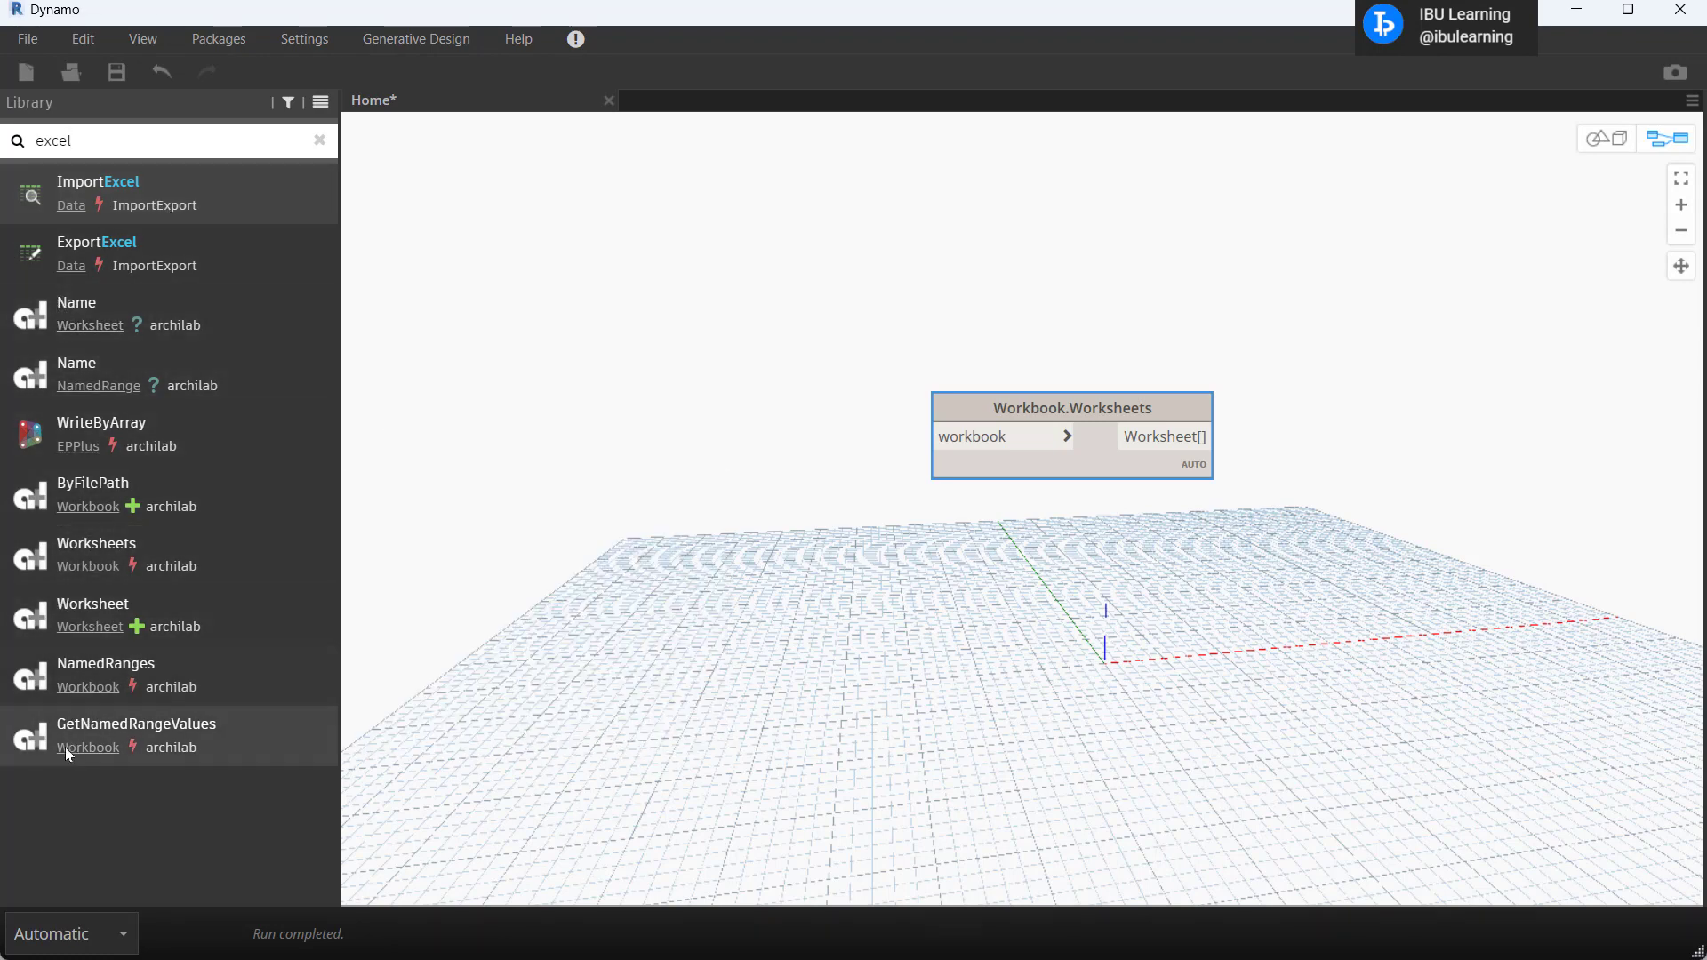
{"action": "left_click_drag", "start_coordinate": [1159, 402], "coordinate": [1117, 396]}
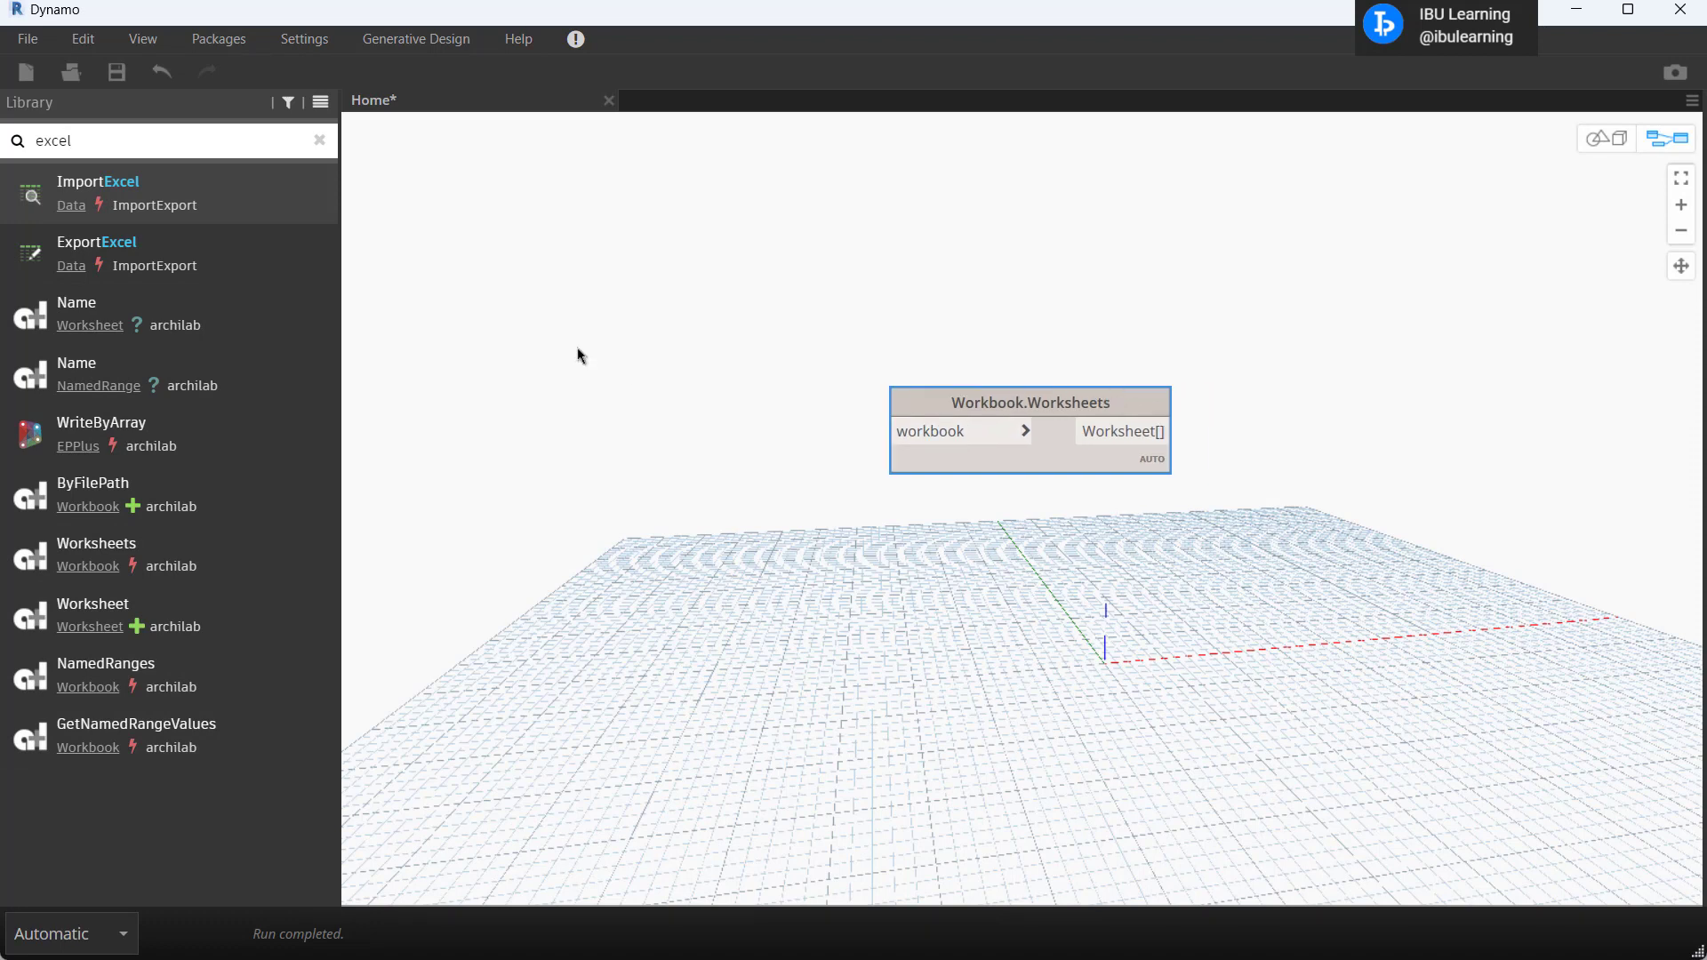
{"action": "left_click", "coordinate": [318, 140]}
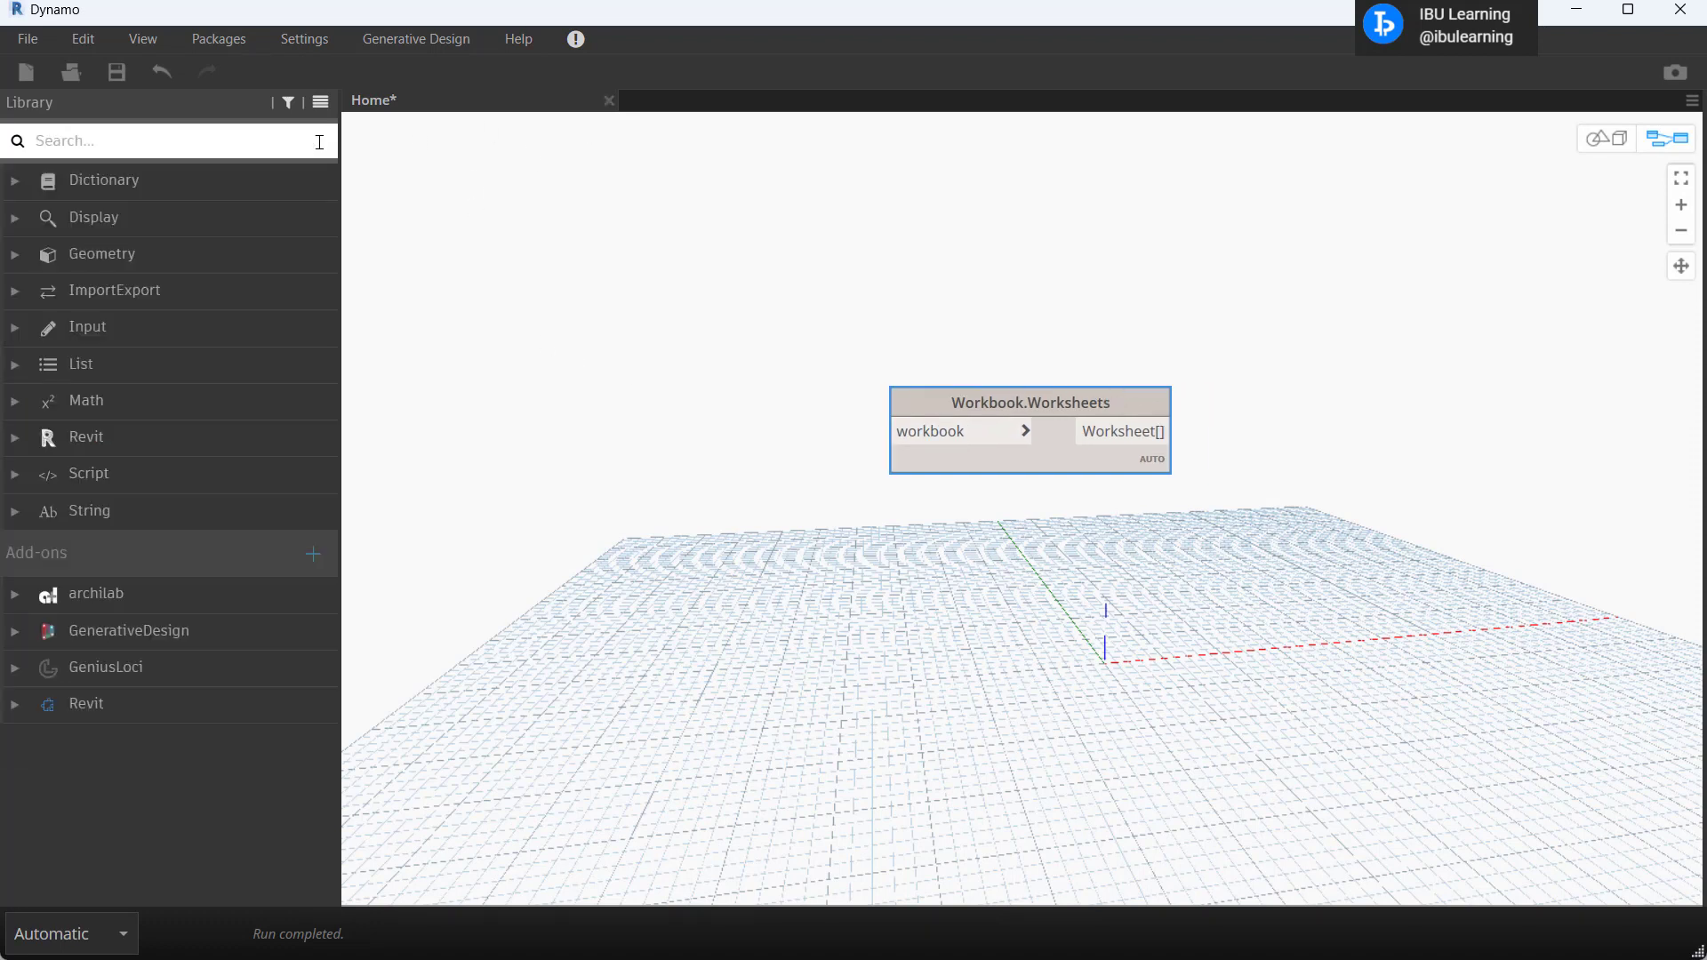
{"action": "key", "text": "Delete"}
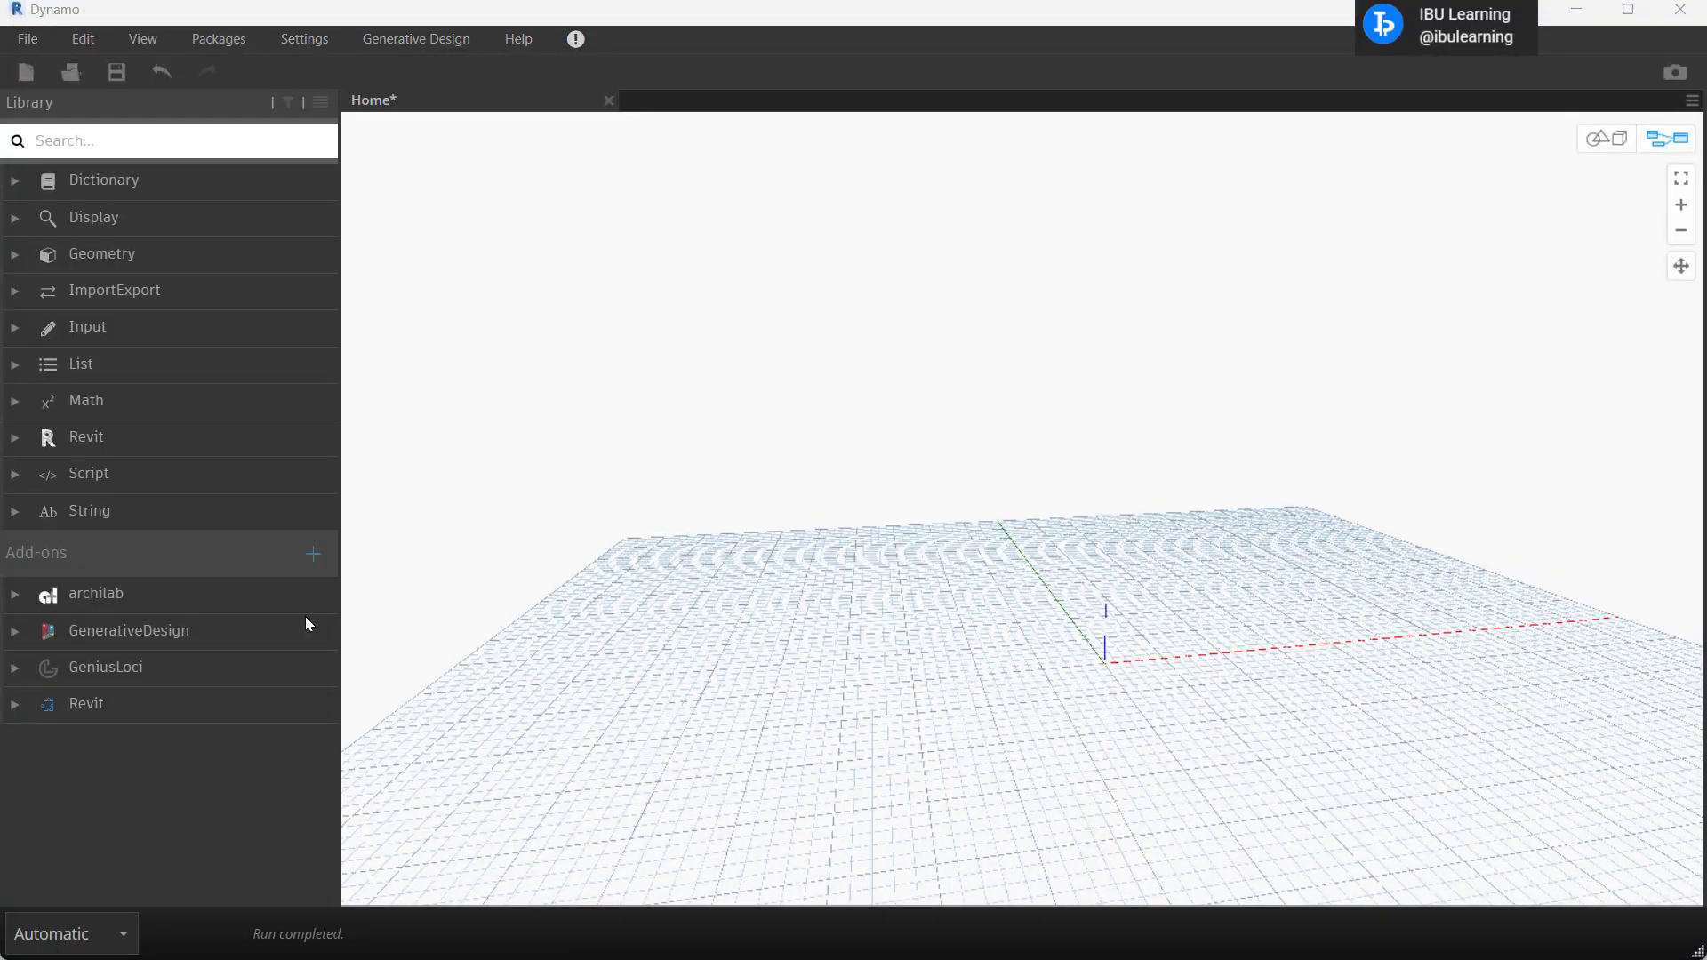
- Open Manage Packages and bring up the GenerativeDesign package's options menu
{"action": "left_click", "coordinate": [217, 39]}
{"action": "left_click", "coordinate": [258, 94]}
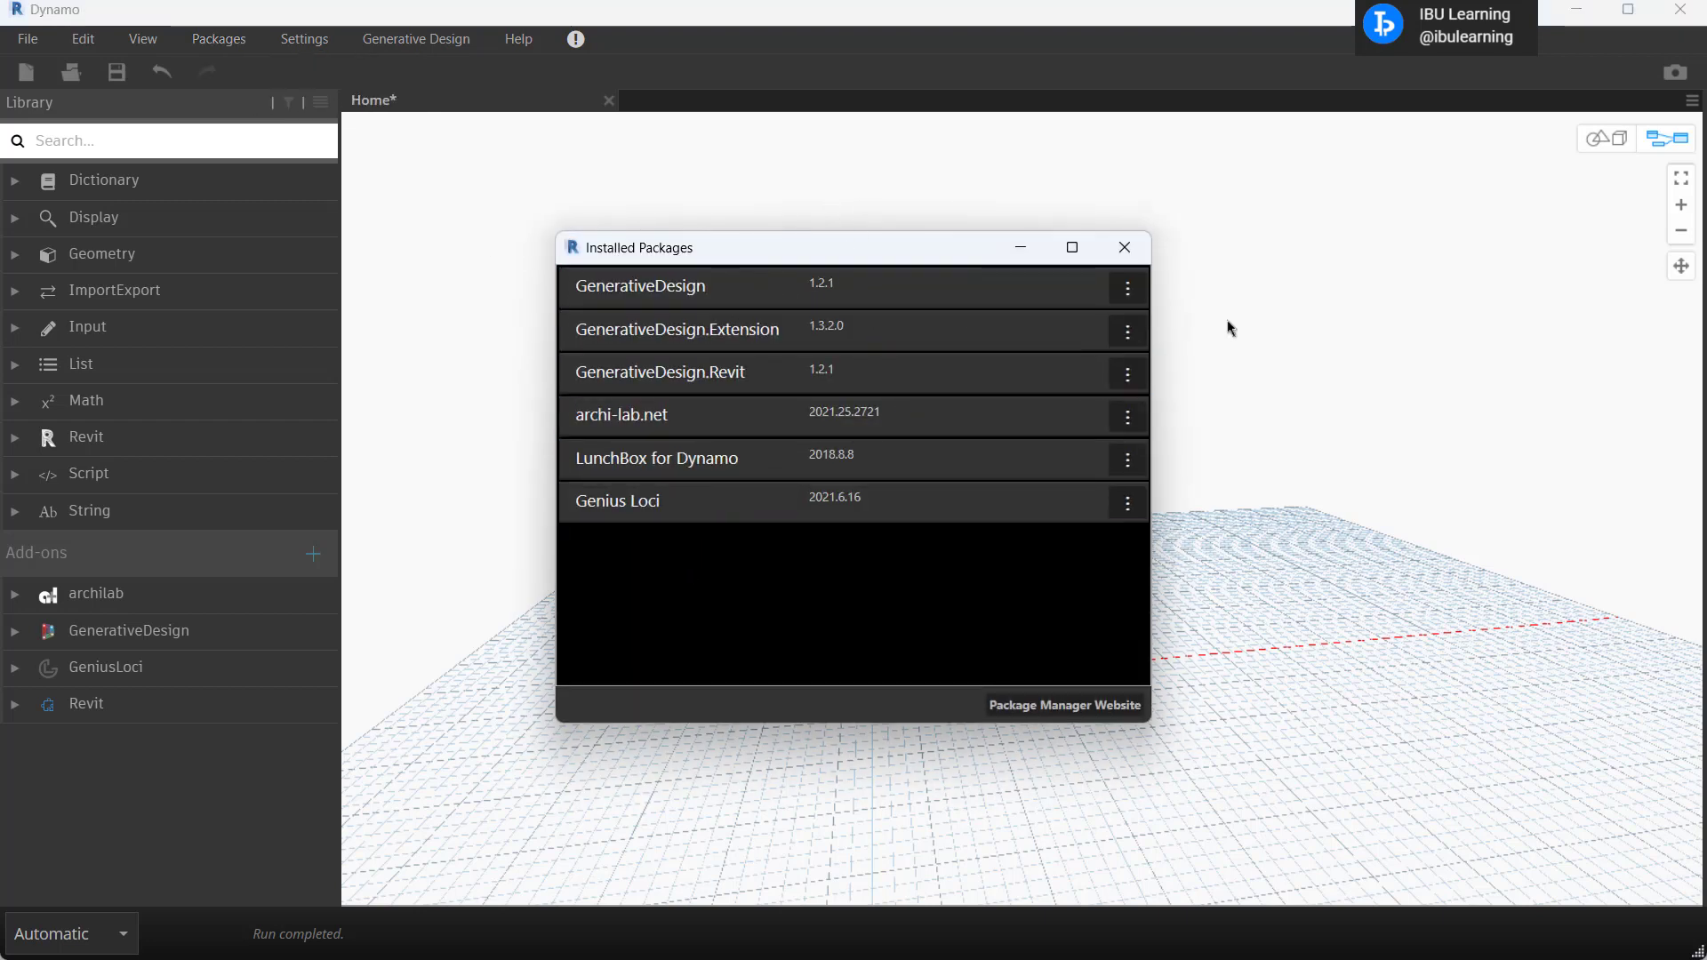
{"action": "left_click", "coordinate": [1126, 289]}
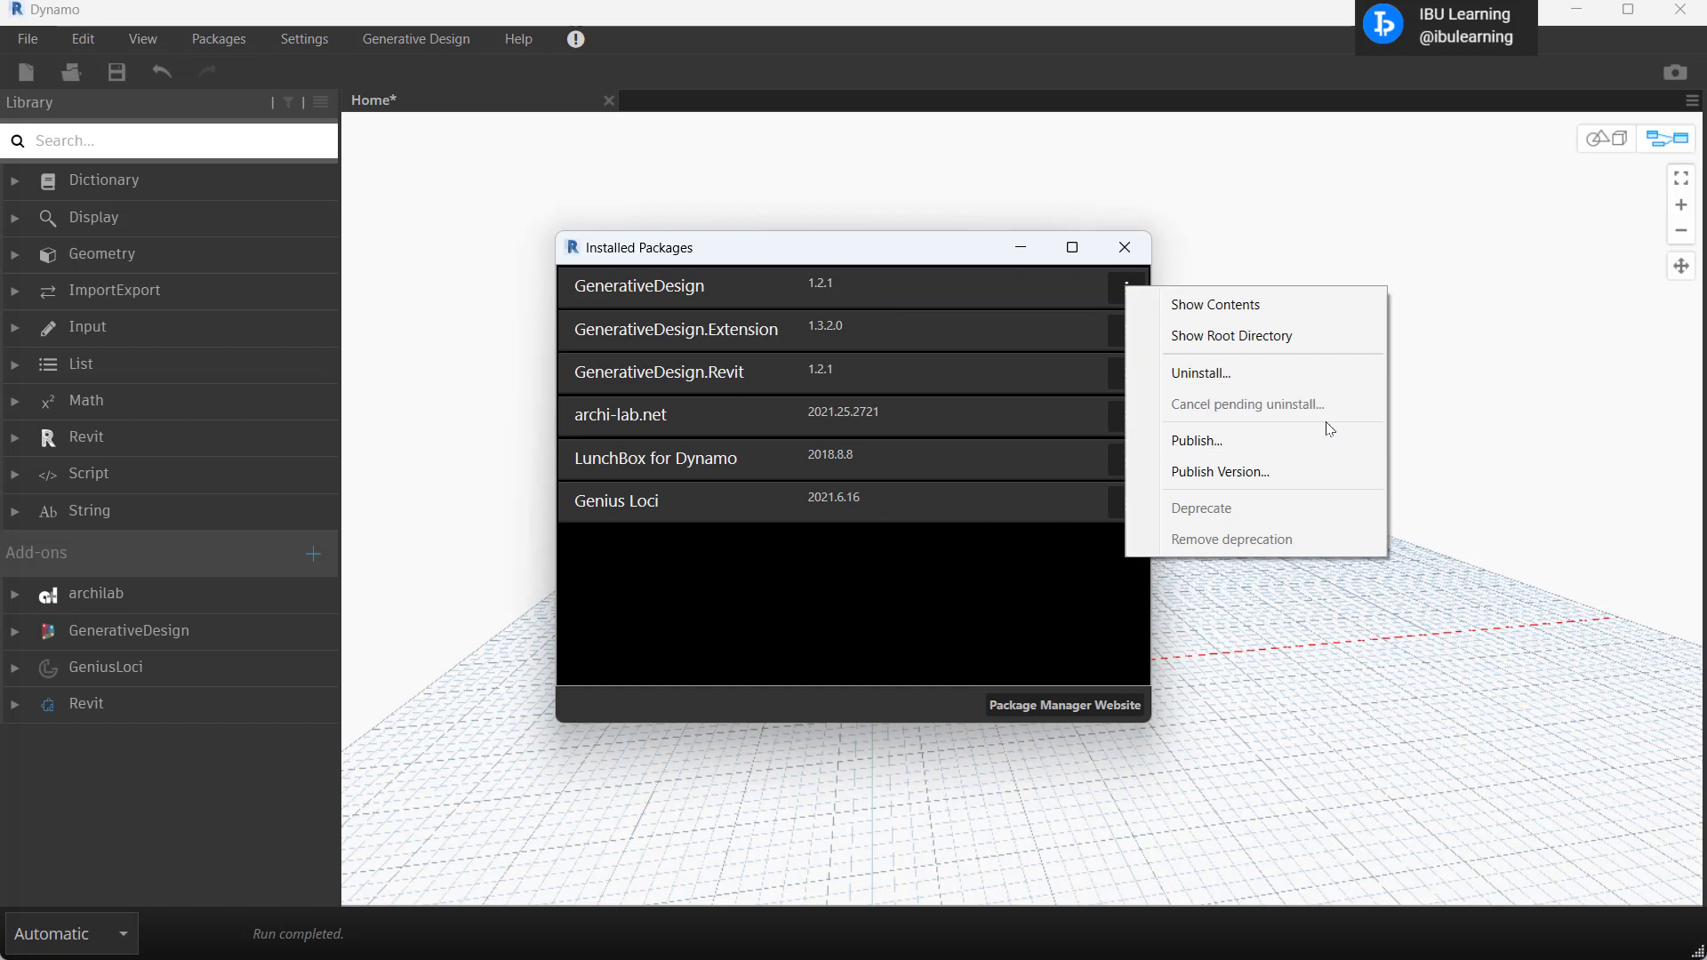
- Show GenerativeDesign's root directory and navigate up to the ProgramData 2.6 packages folder
{"action": "left_click", "coordinate": [1262, 336]}
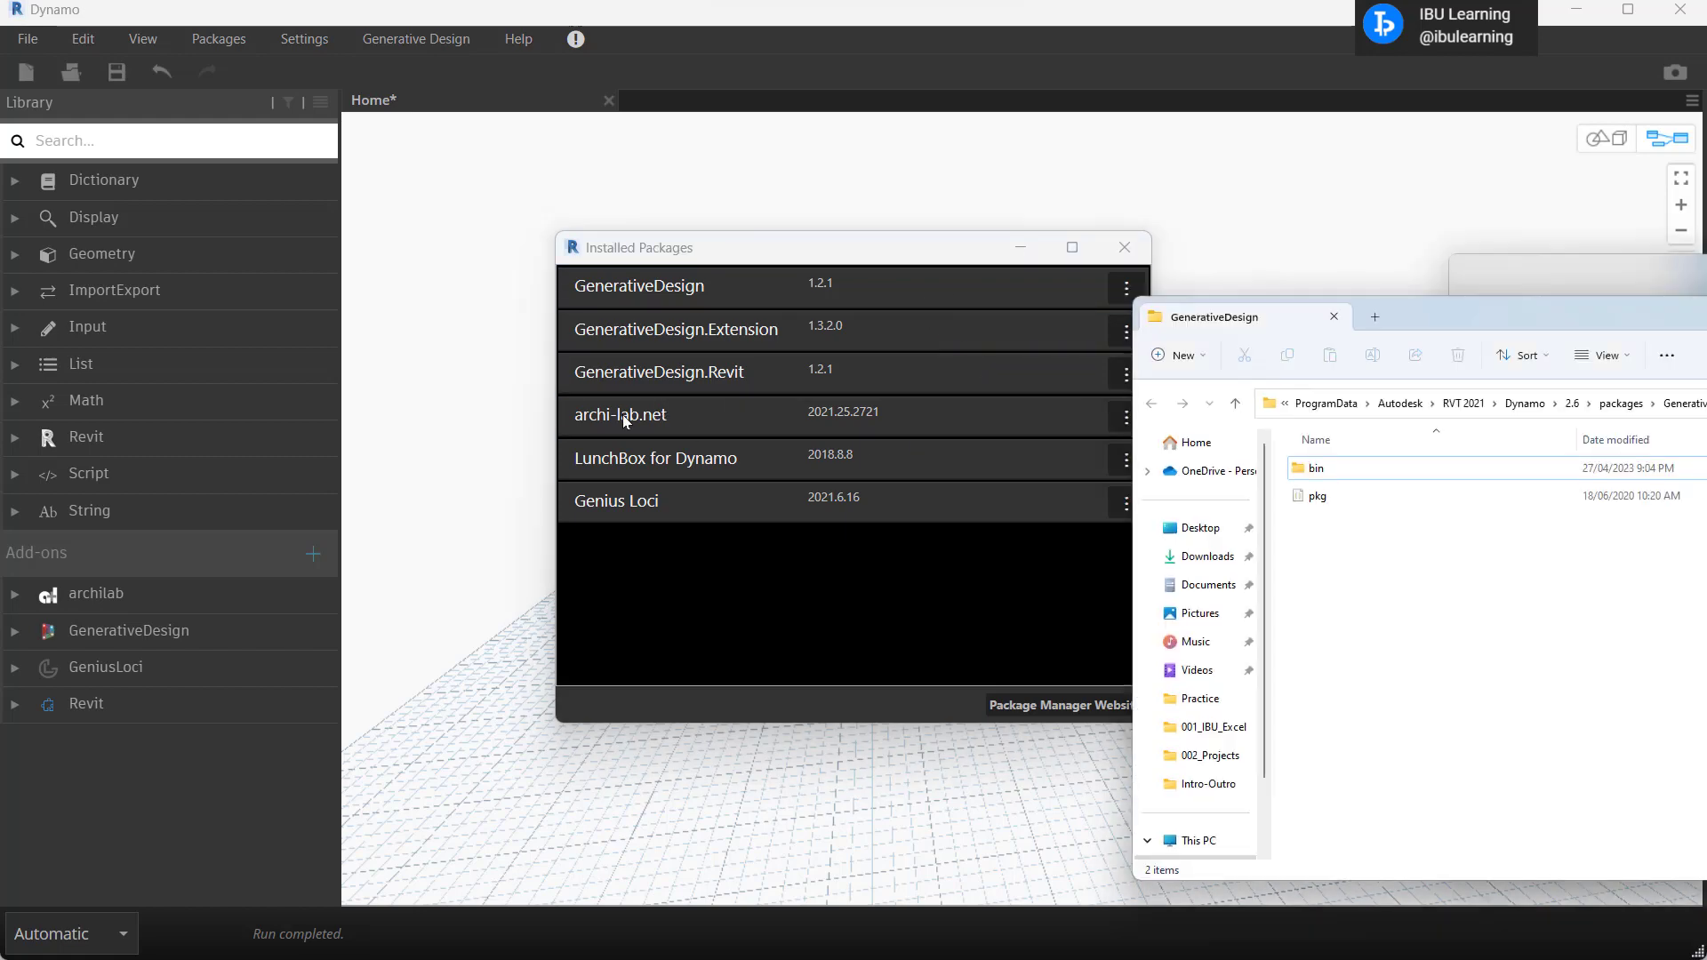
{"action": "left_click_drag", "start_coordinate": [1490, 307], "coordinate": [517, 127]}
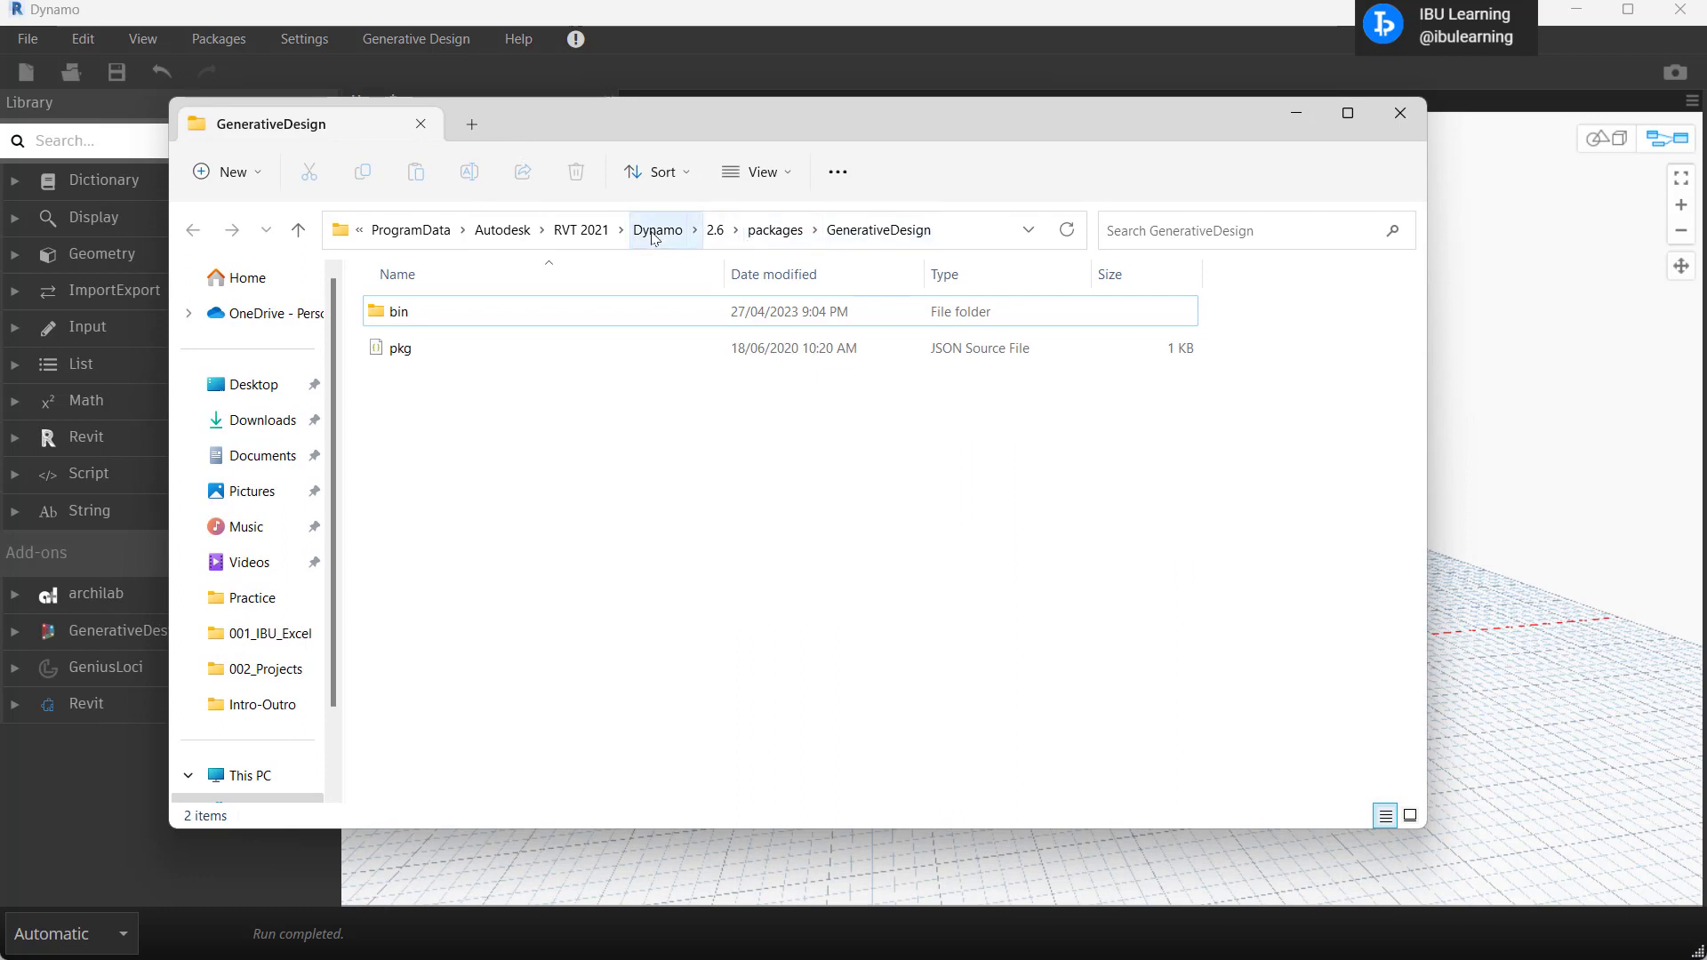
{"action": "left_click", "coordinate": [773, 231]}
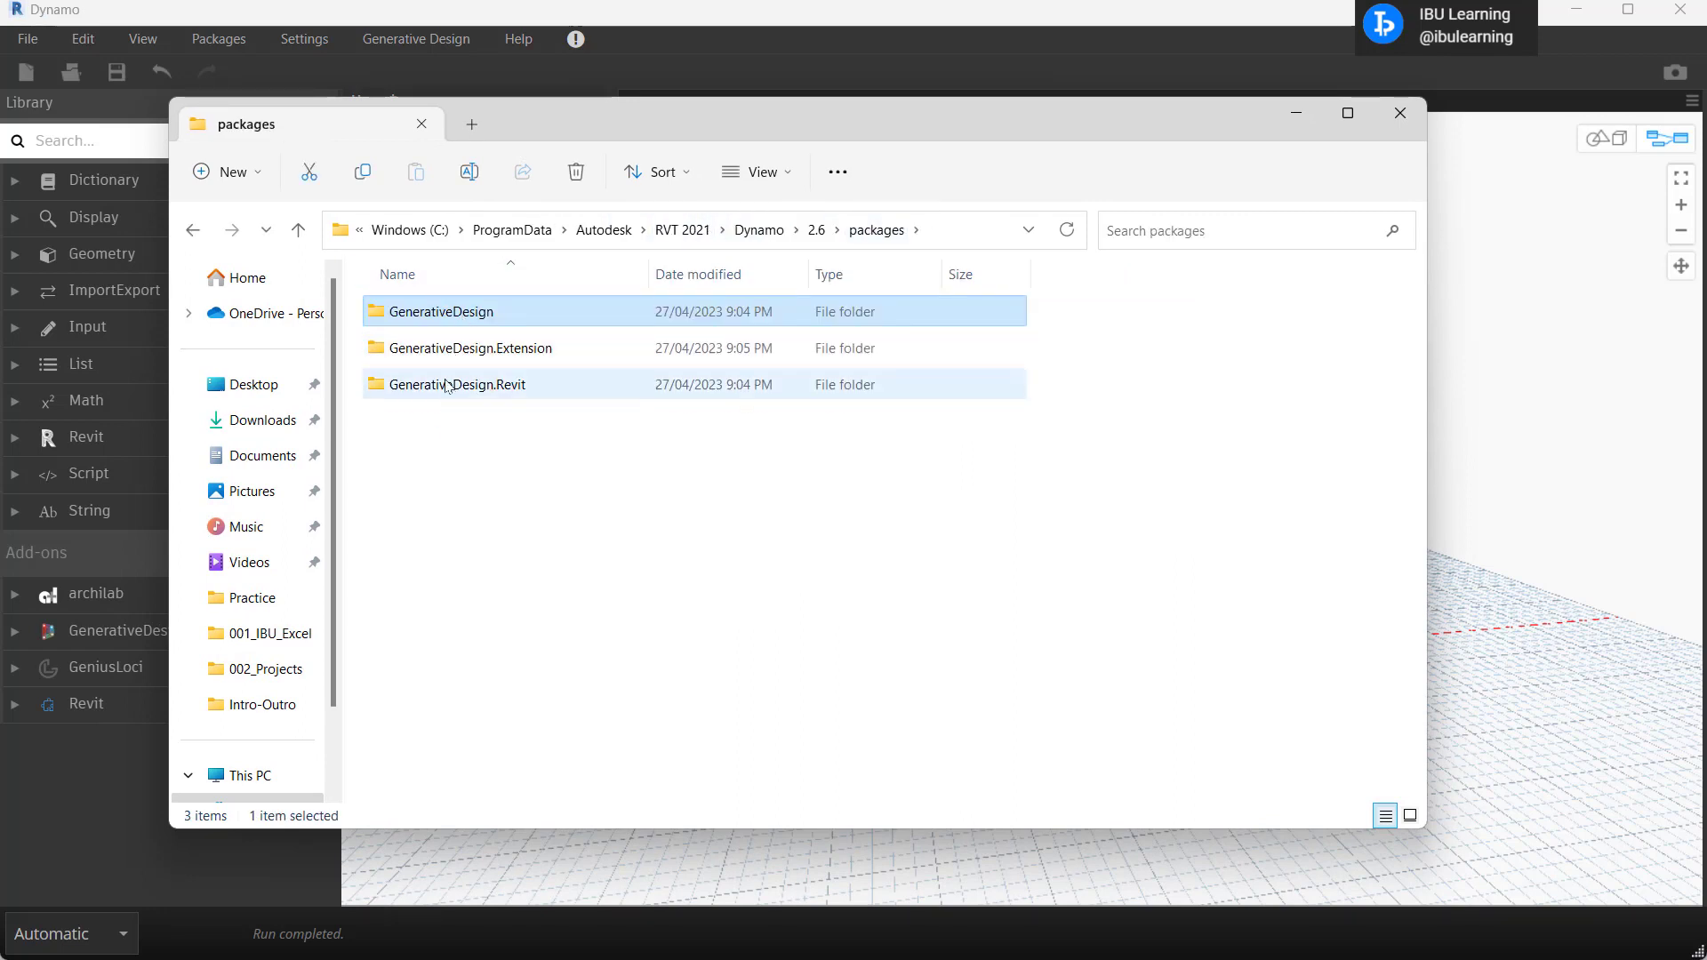
{"action": "left_click", "coordinate": [824, 230]}
{"action": "double_click", "coordinate": [433, 358]}
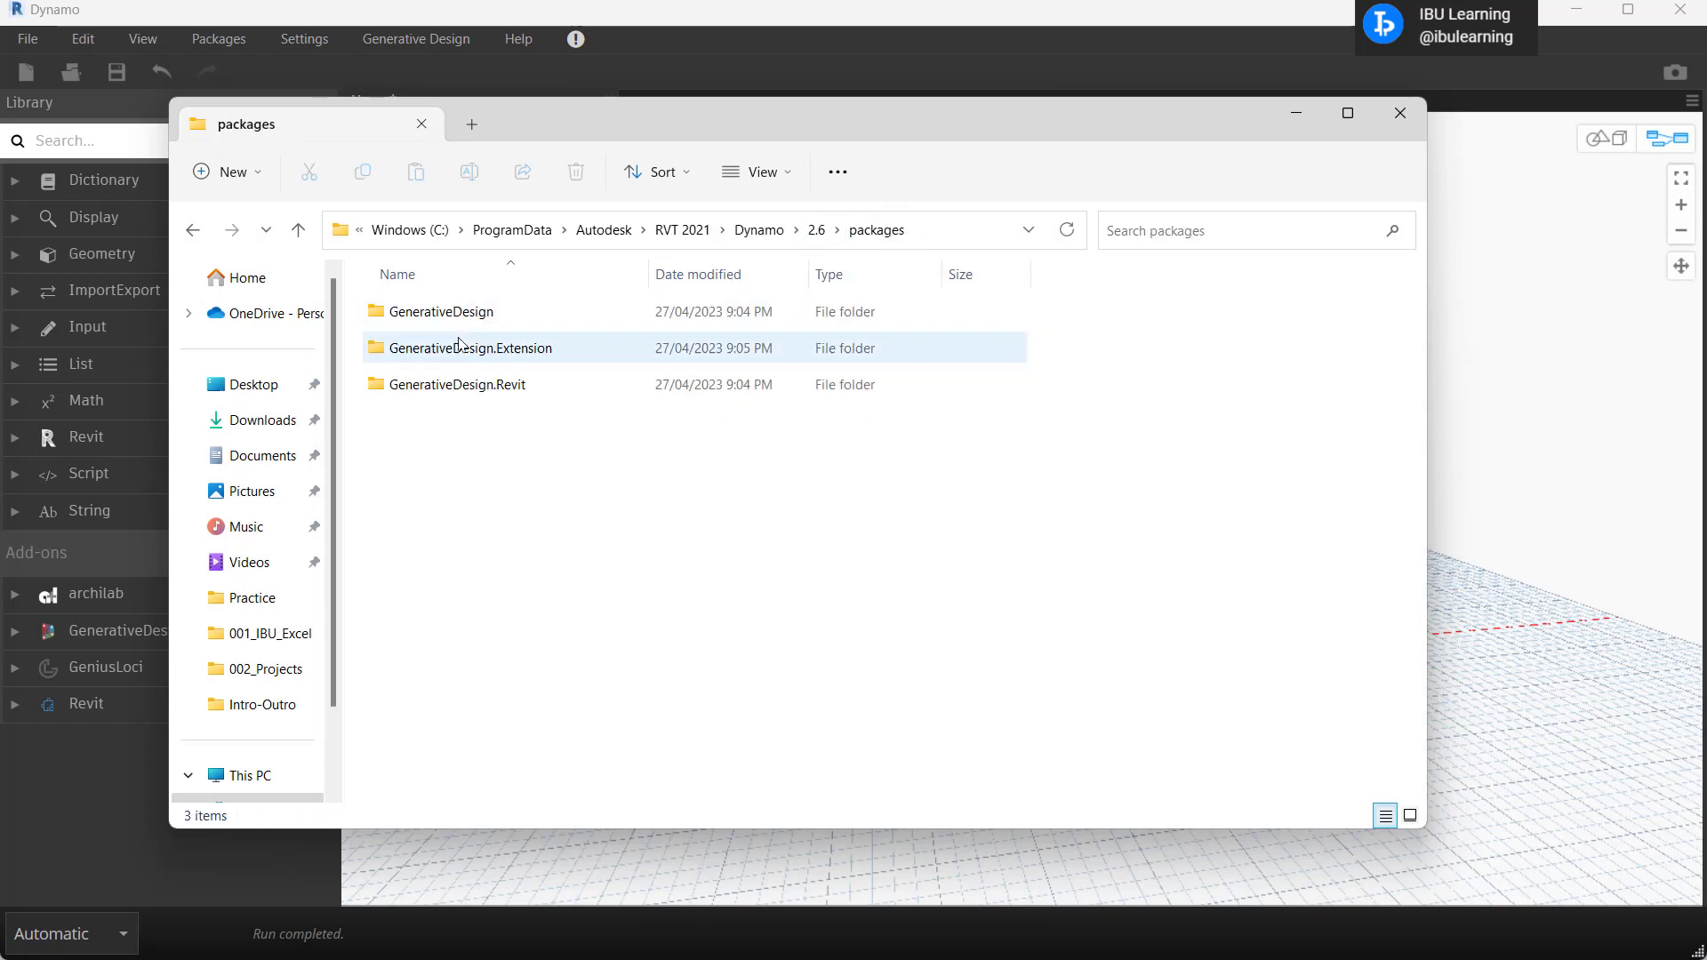
- Open the GenerativeDesign folder, then return to the packages folder showing three GenerativeDesign folders
{"action": "left_click_drag", "start_coordinate": [647, 125], "coordinate": [883, 112]}
{"action": "double_click", "coordinate": [703, 299]}
{"action": "left_click", "coordinate": [1001, 223]}
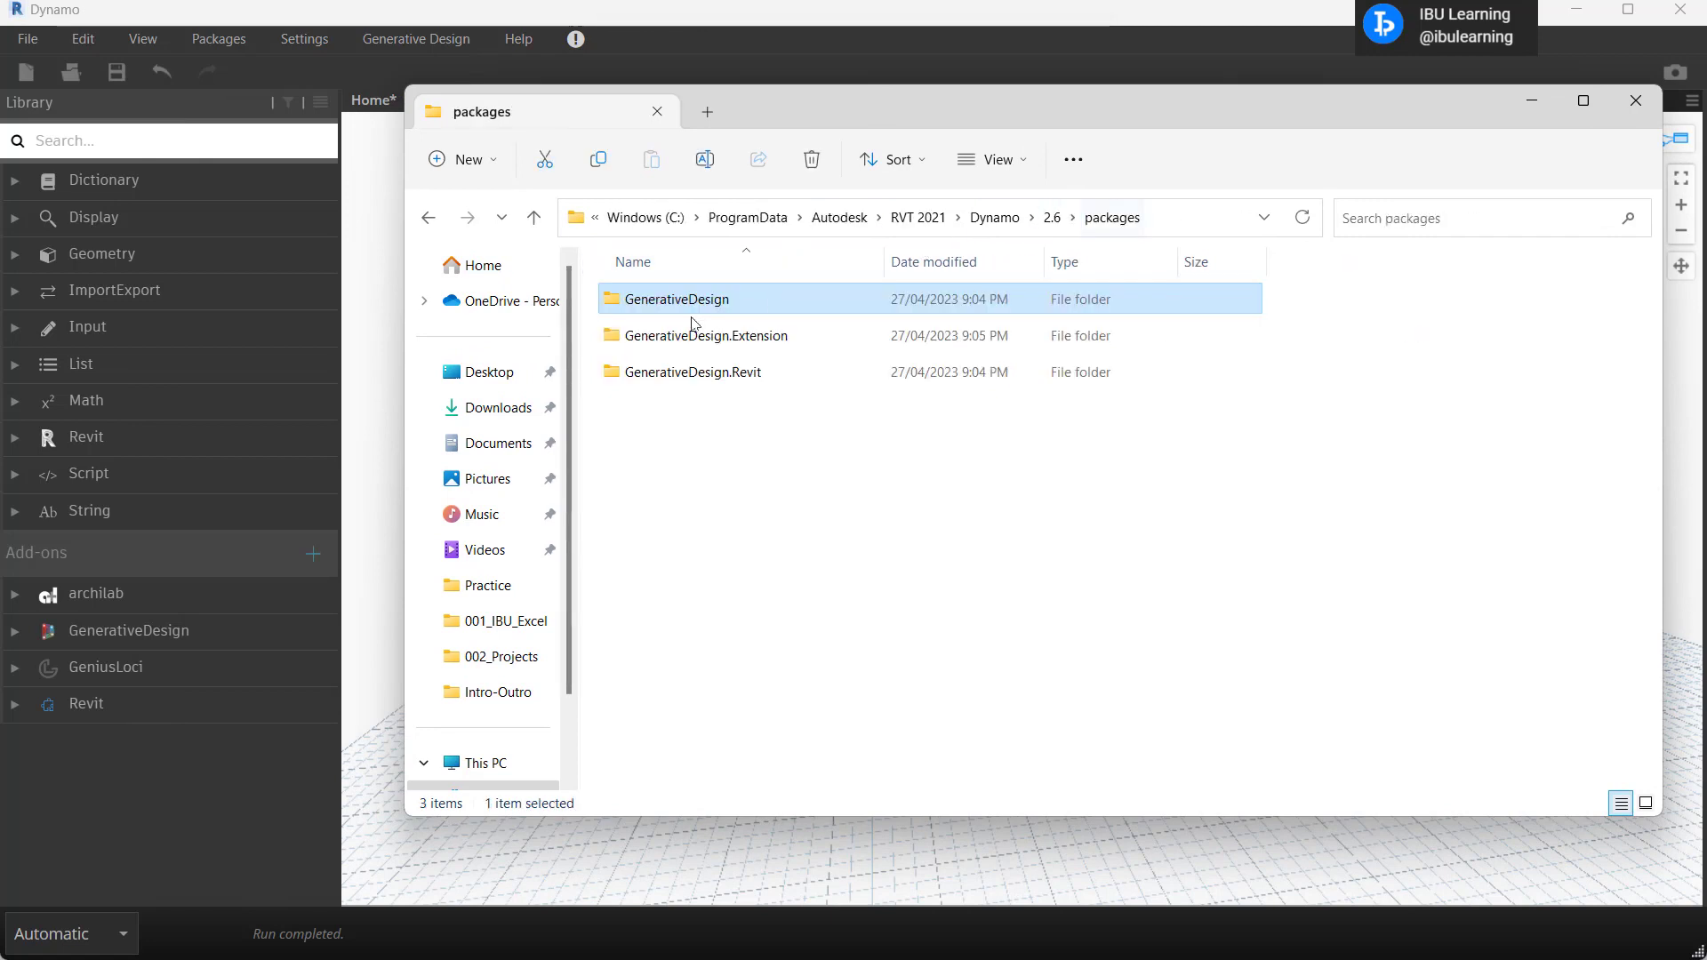
{"action": "left_click_drag", "start_coordinate": [796, 140], "coordinate": [612, 246]}
- Close Explorer and show archi-lab.net's root directory, moving up to the user packages folder
{"action": "left_click", "coordinate": [1453, 206]}
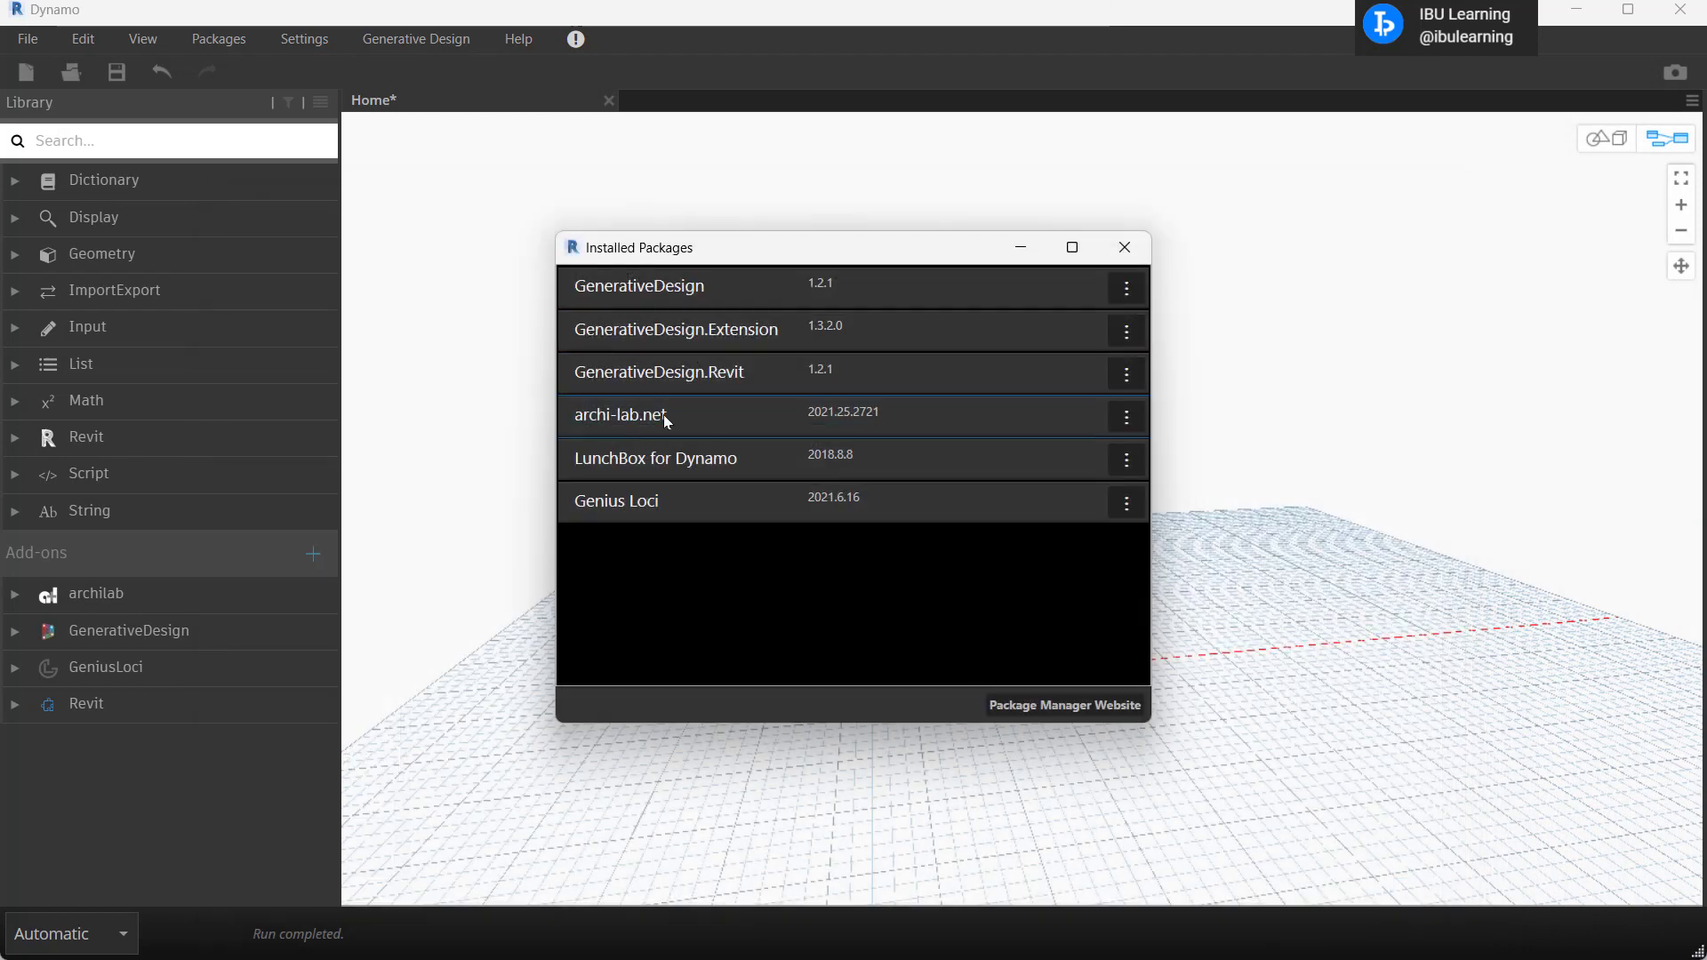
{"action": "left_click", "coordinate": [1126, 419]}
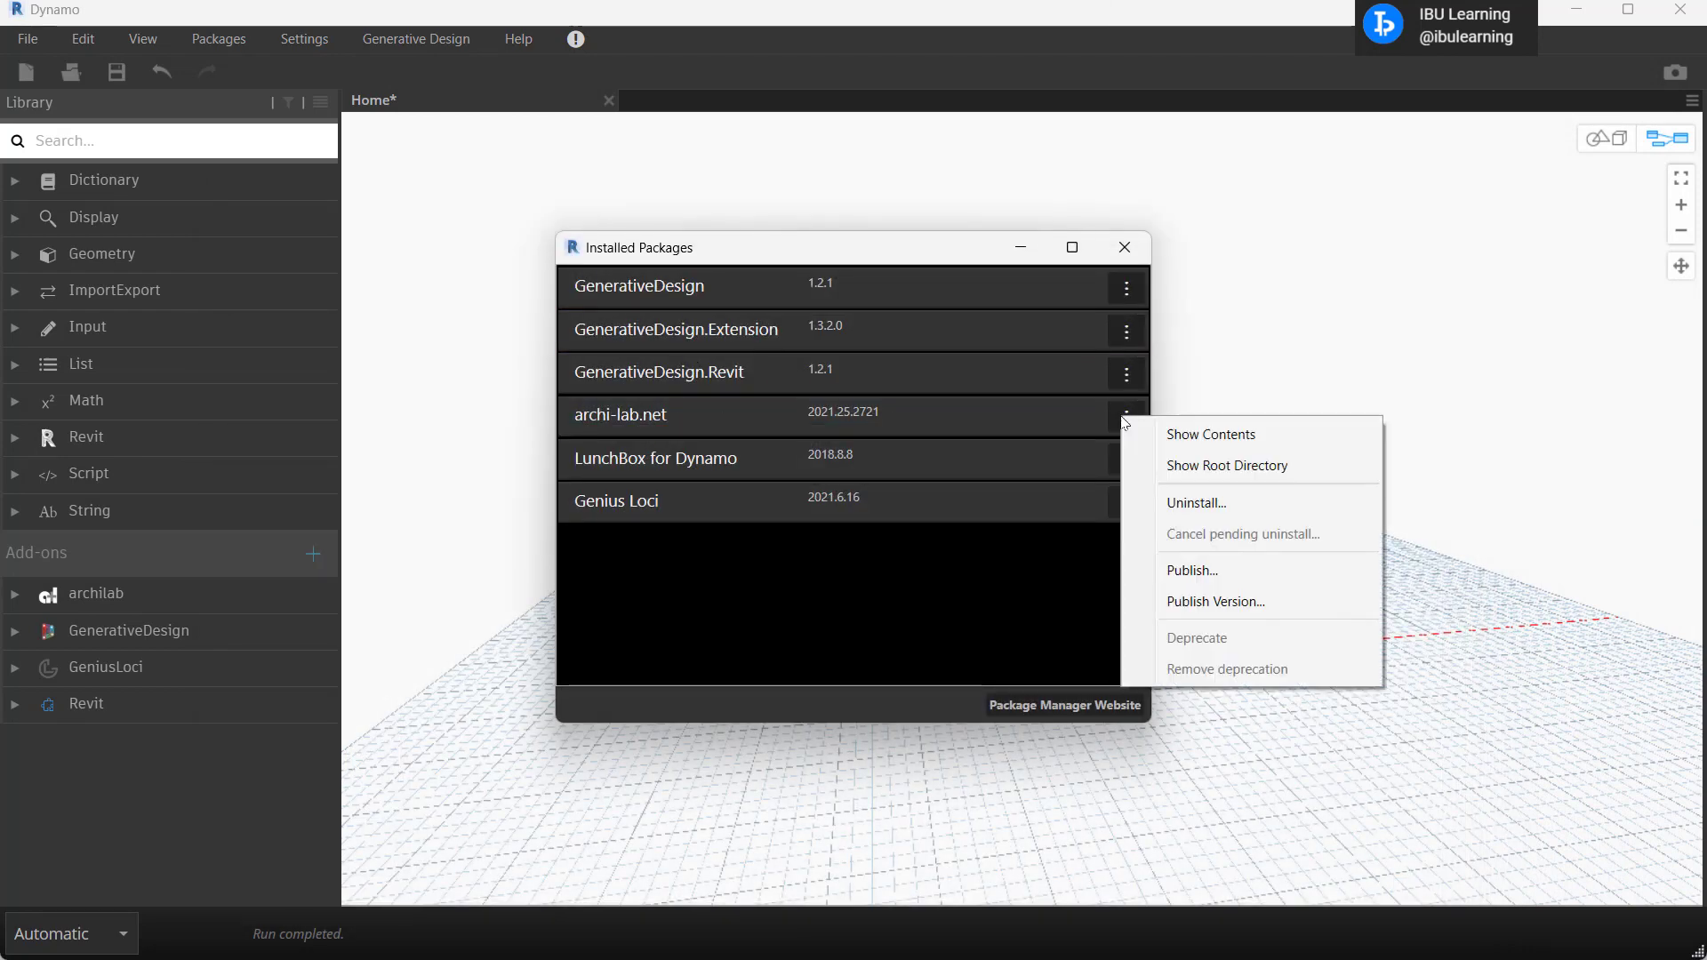
{"action": "left_click", "coordinate": [1210, 466]}
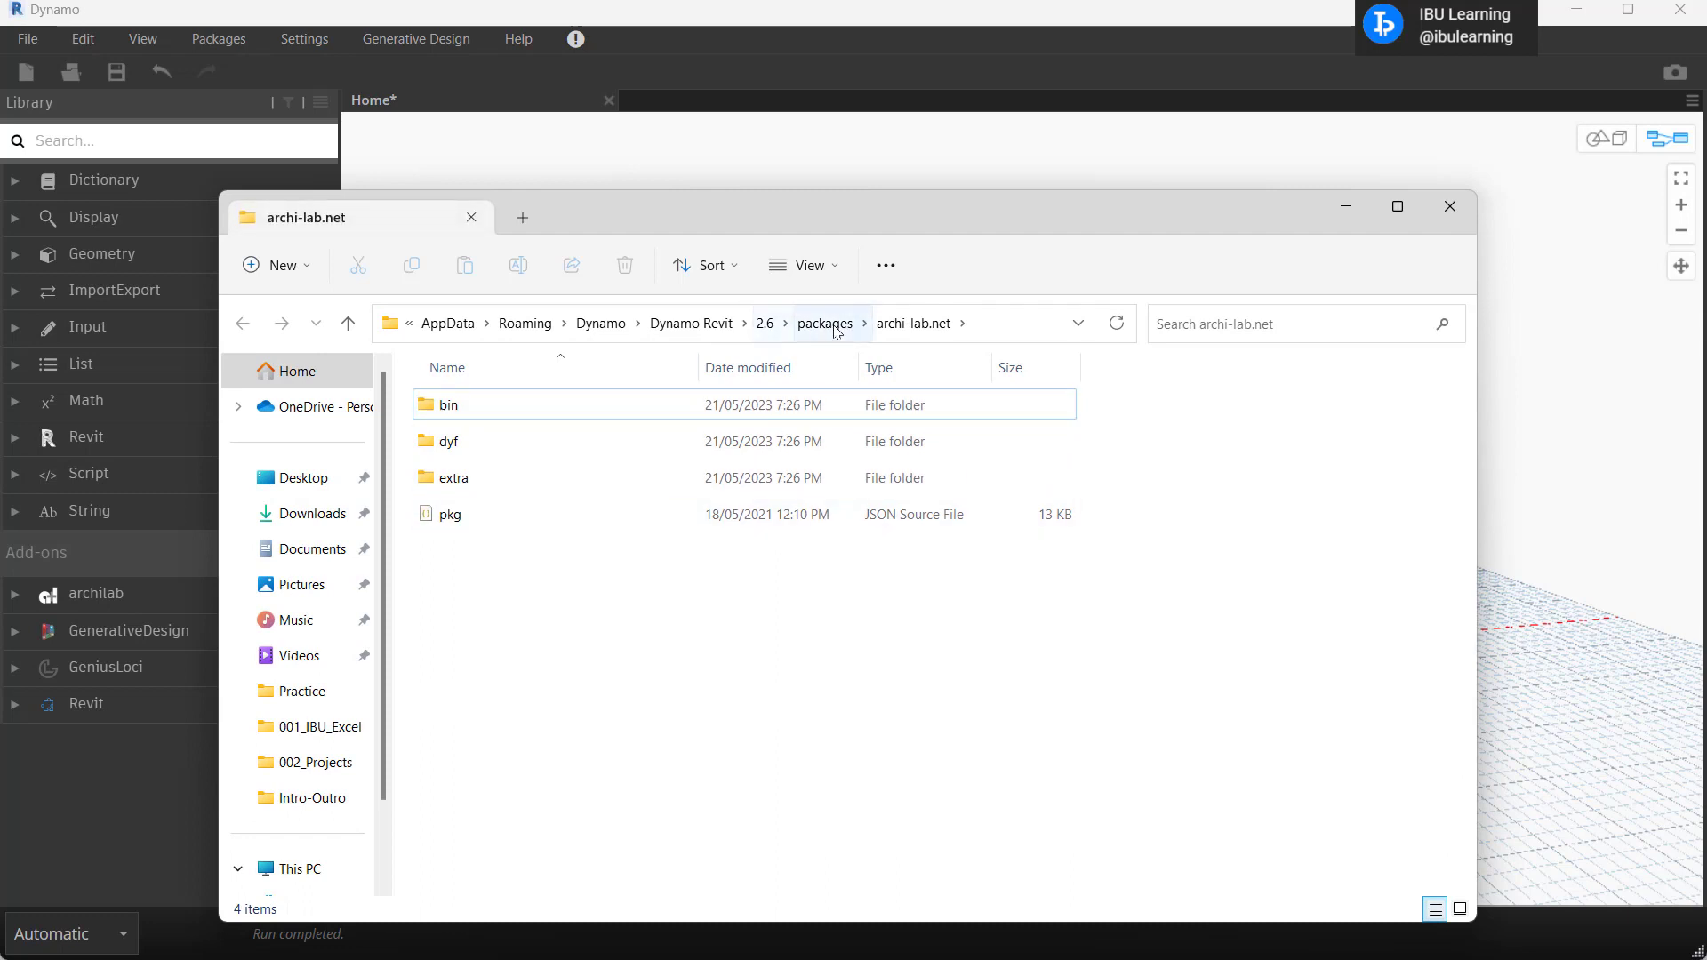
{"action": "left_click", "coordinate": [823, 323]}
- Select the archi-lab.net, Genius Loci and LunchBox for Dynamo folders together
{"action": "left_click", "coordinate": [486, 442]}
{"action": "left_click", "coordinate": [484, 411]}
{"action": "left_click", "coordinate": [486, 442]}
{"action": "left_click", "coordinate": [485, 481]}
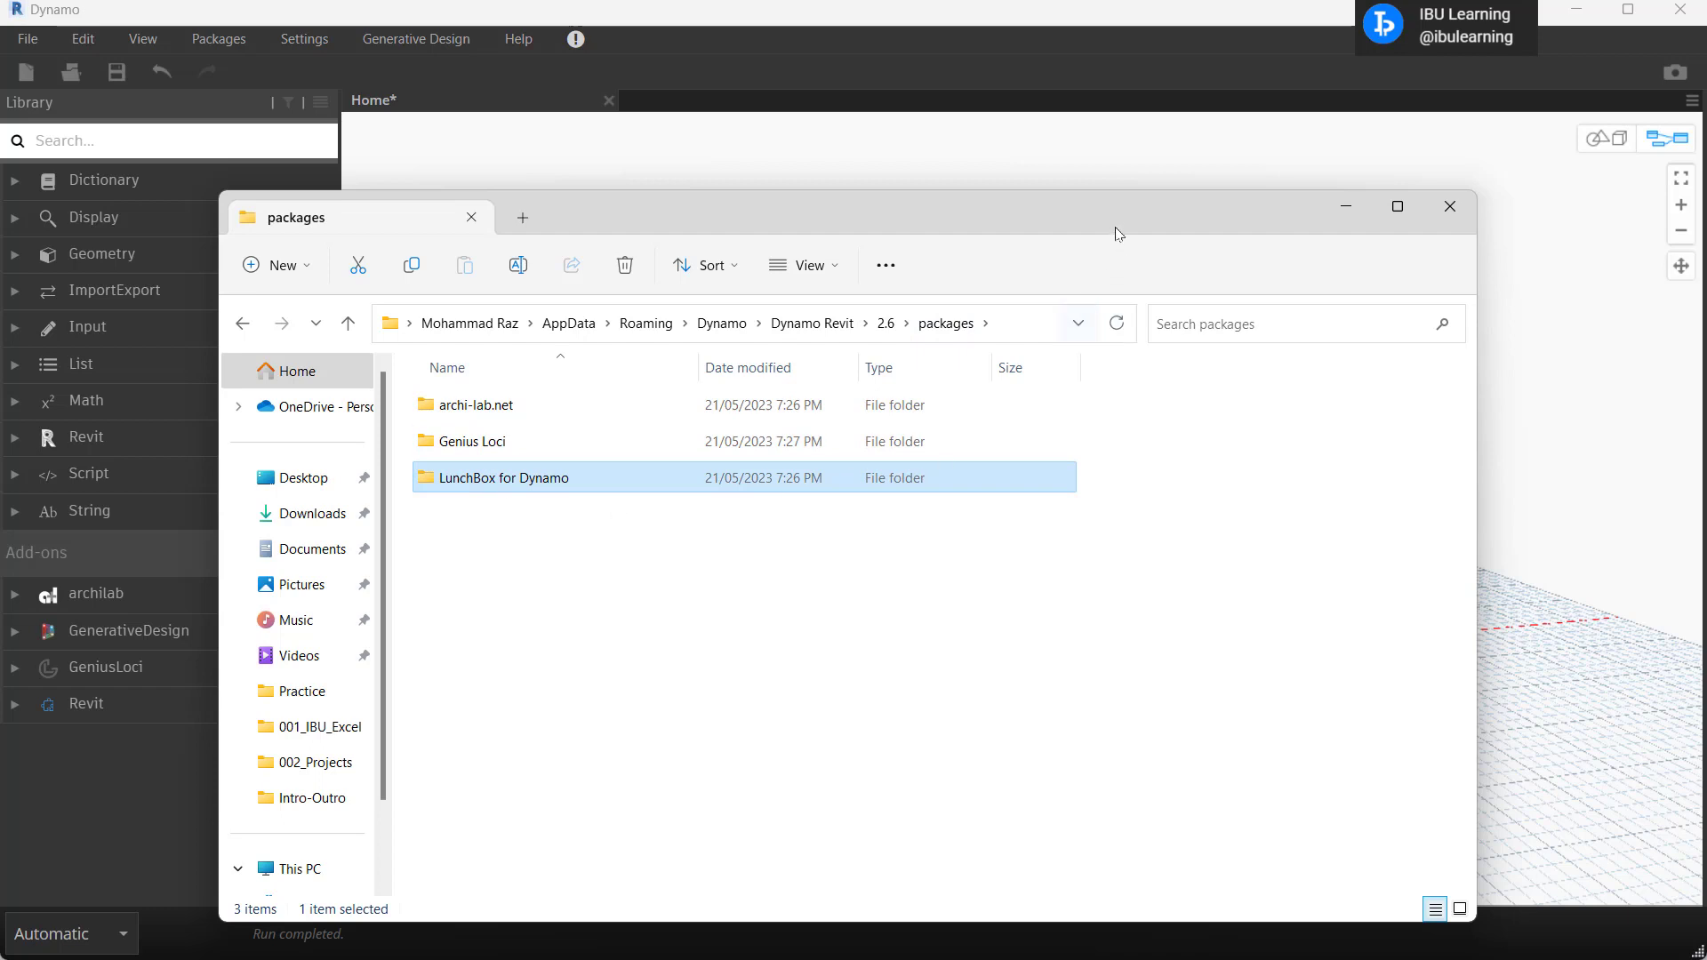
{"action": "left_click_drag", "start_coordinate": [1128, 231], "coordinate": [1085, 198]}
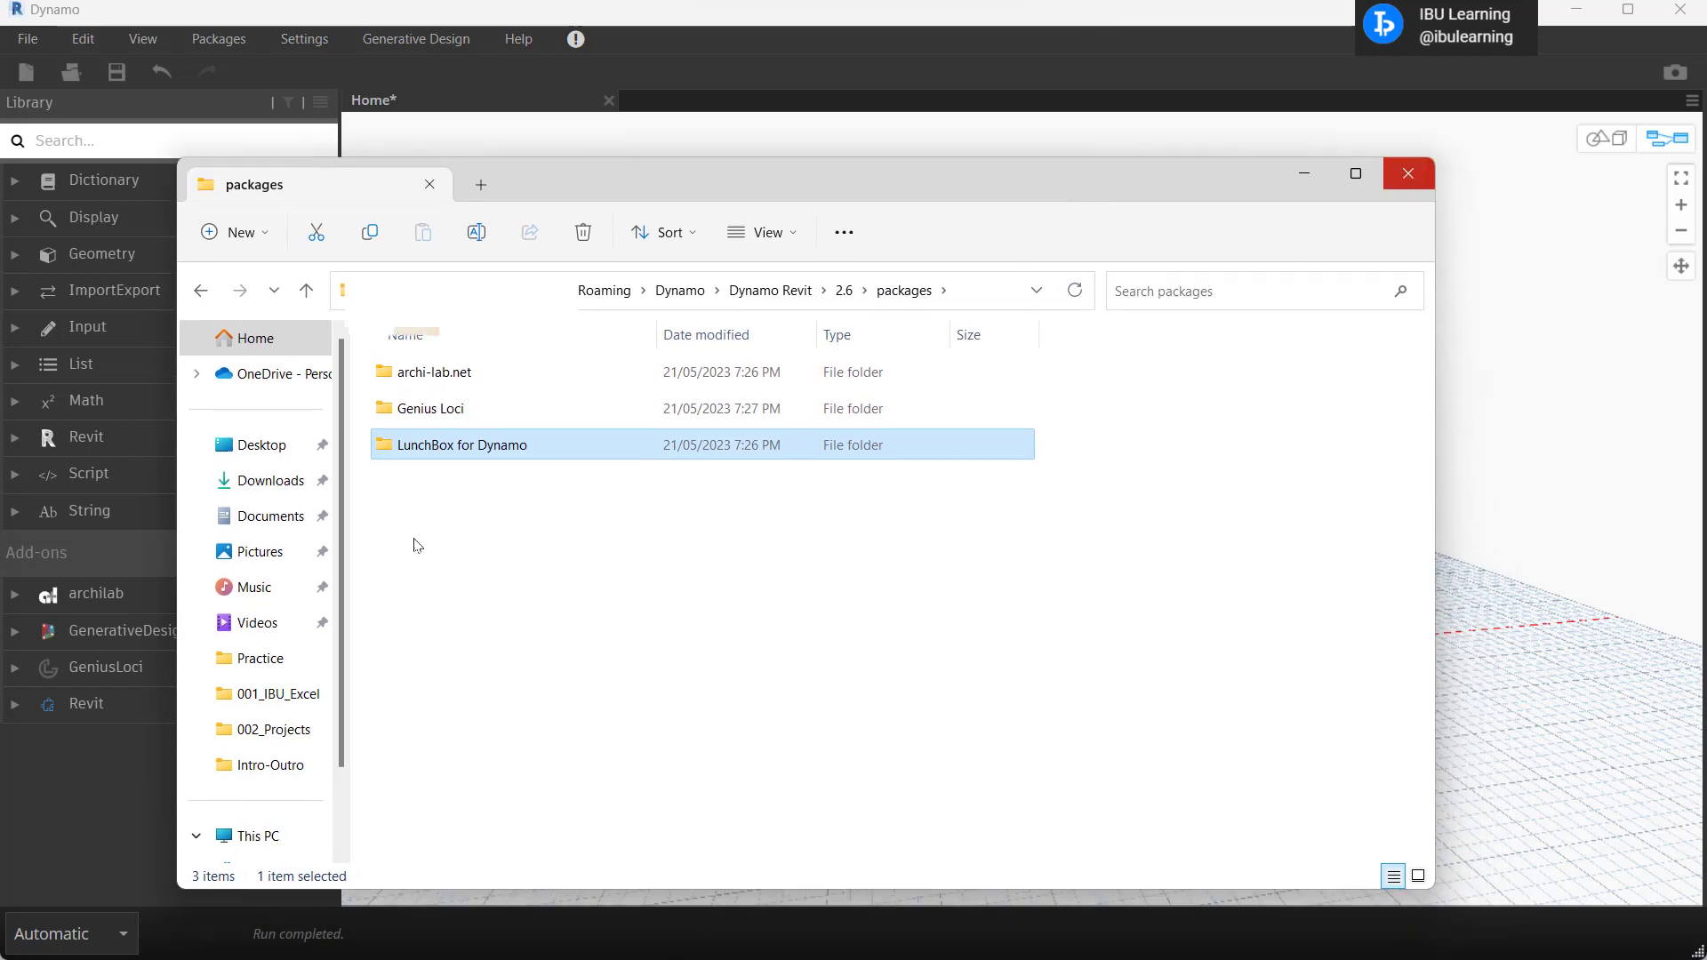
{"action": "left_click_drag", "start_coordinate": [534, 526], "coordinate": [458, 369]}
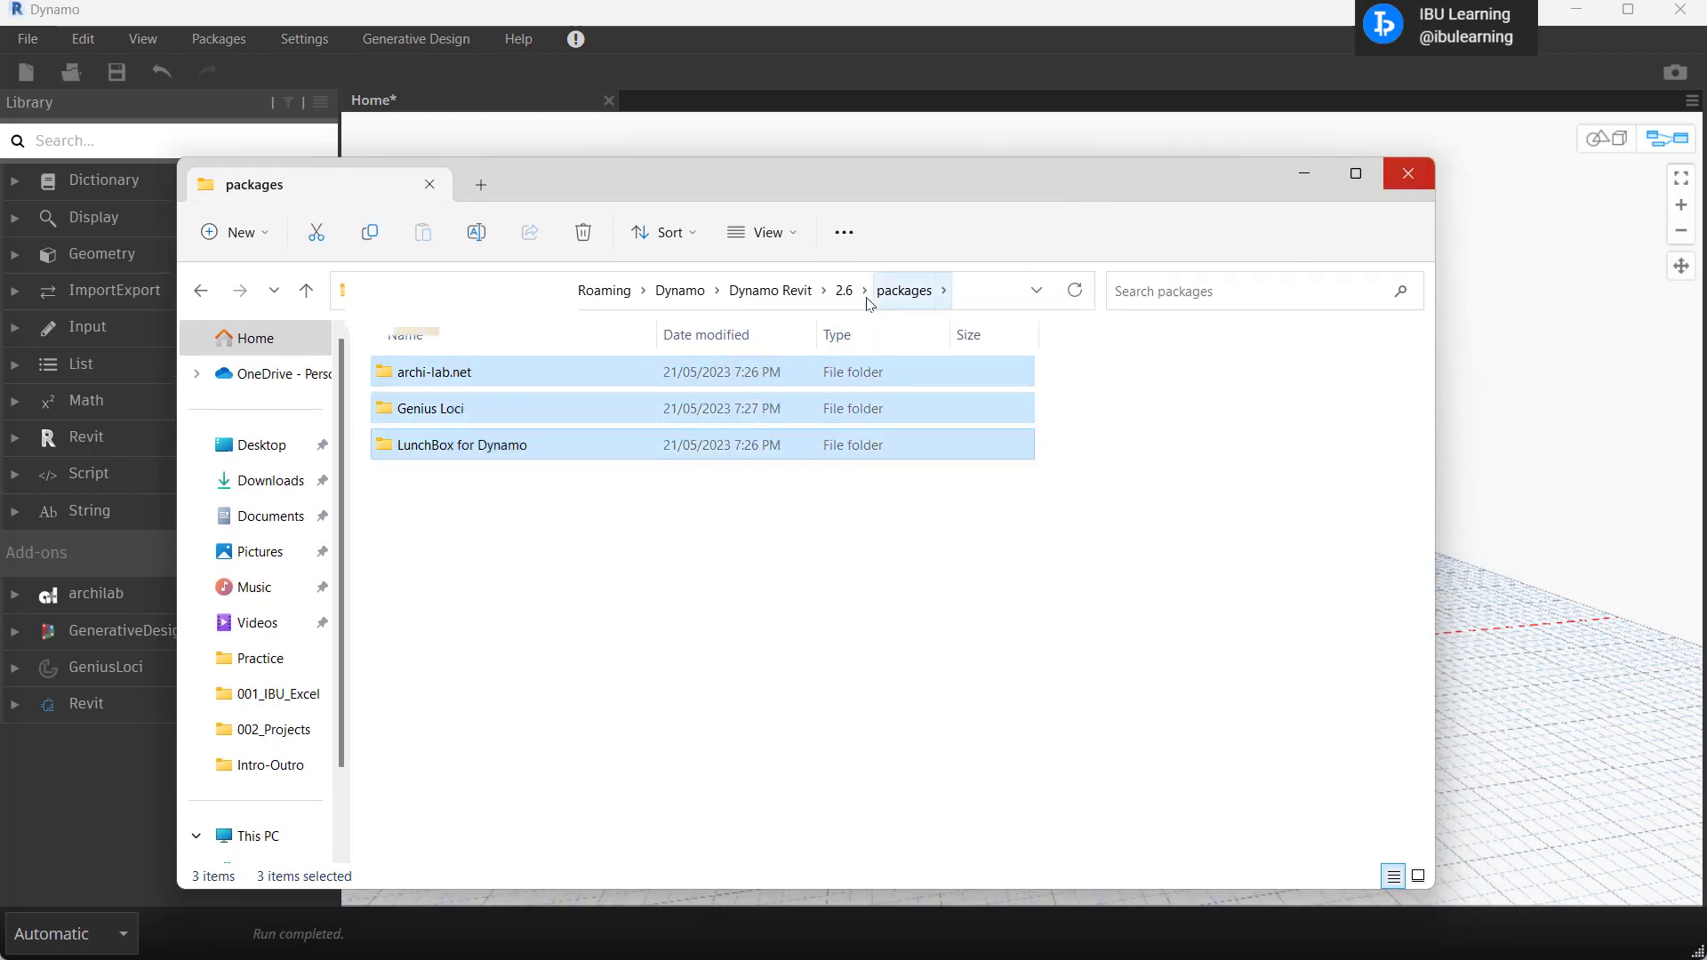
- Close the Explorer packages folder window and the Installed Packages list
{"action": "left_click", "coordinate": [1409, 174]}
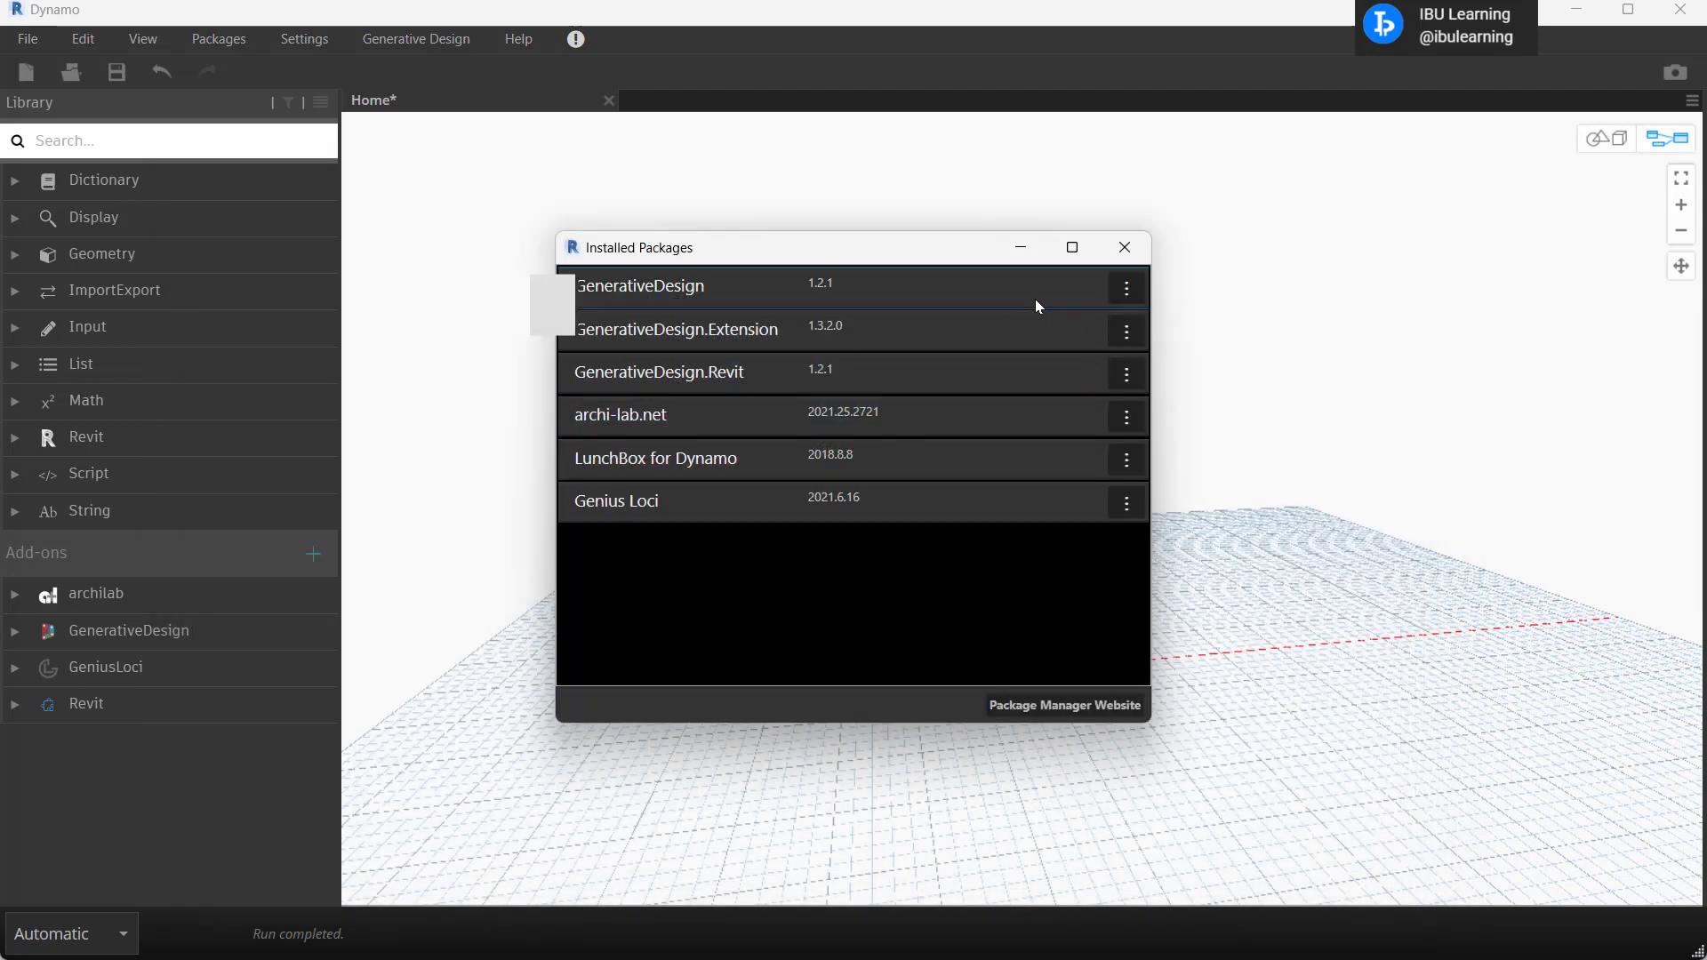
{"action": "left_click_drag", "start_coordinate": [943, 264], "coordinate": [924, 254]}
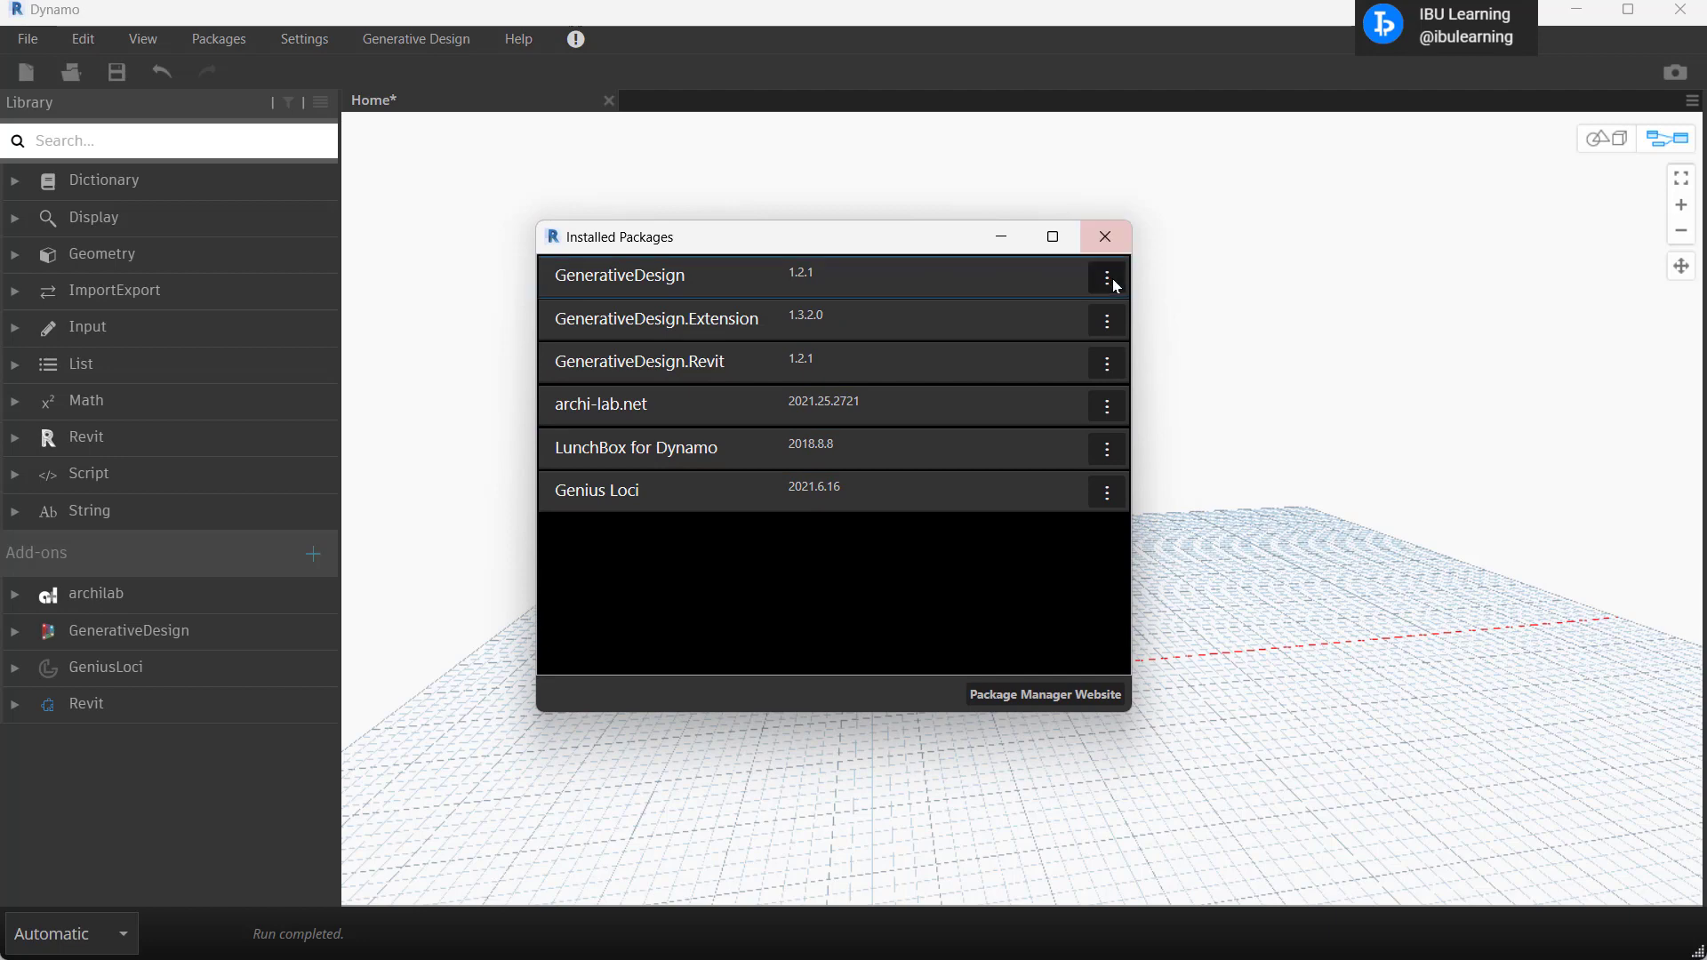
{"action": "left_click", "coordinate": [1106, 238]}
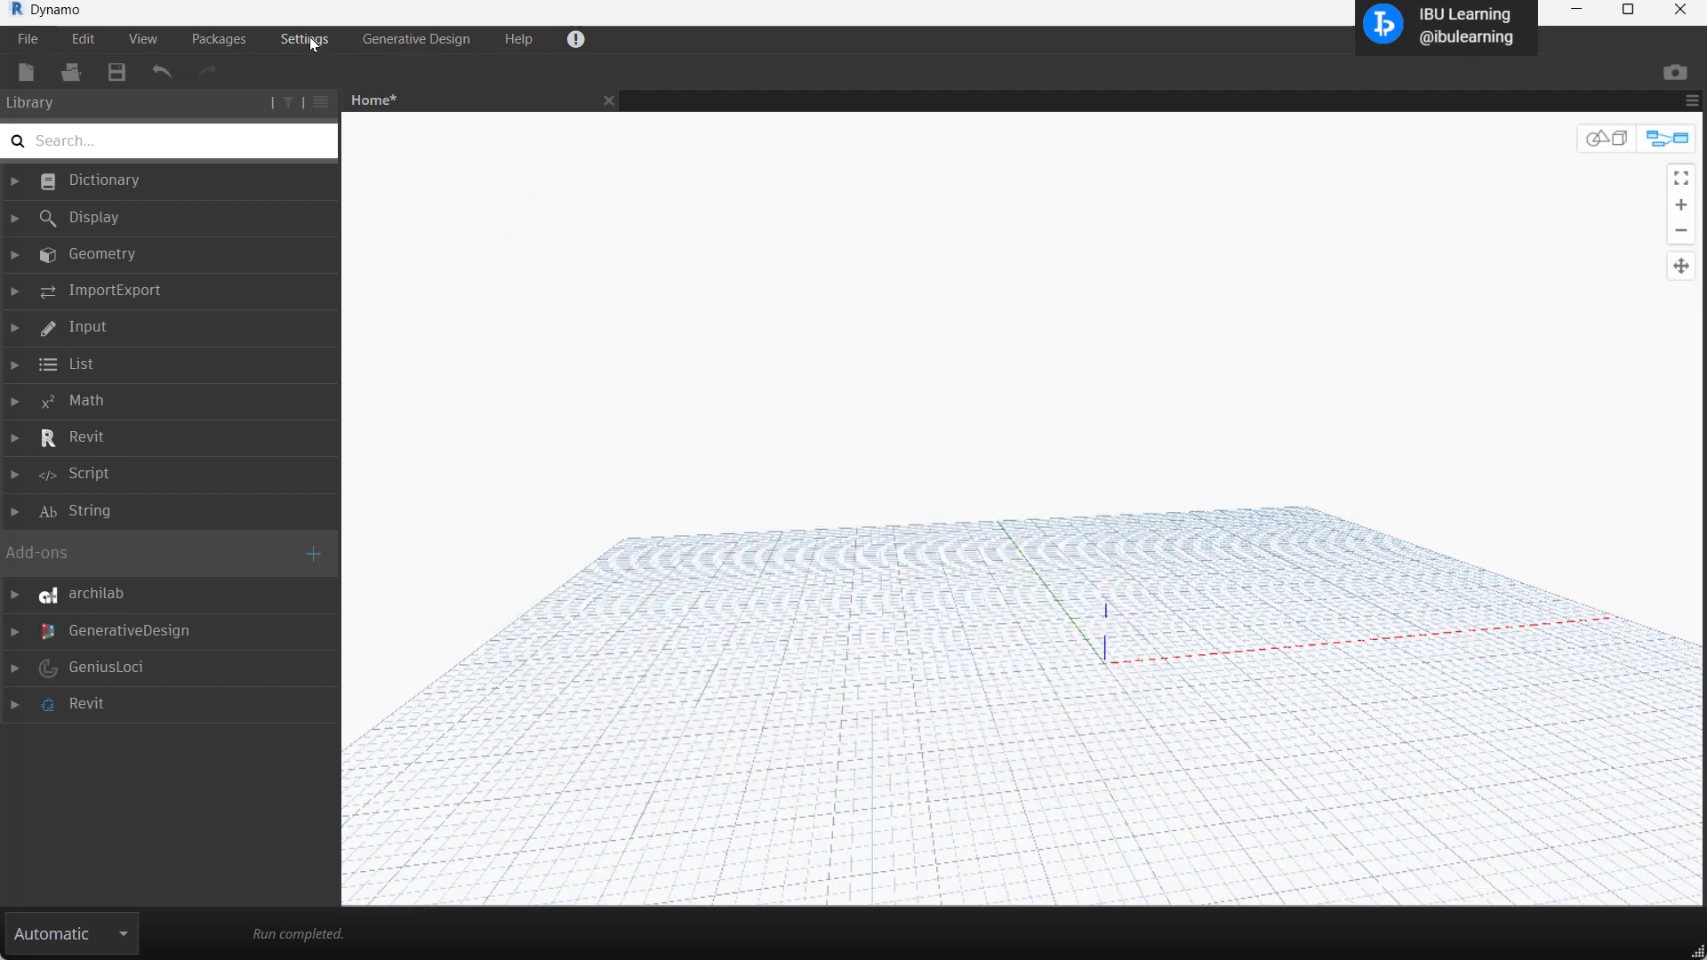
- Open Settings > Manage Node and Package Paths to see both package locations
{"action": "left_click", "coordinate": [388, 41]}
{"action": "mouse_move", "coordinate": [319, 41]}
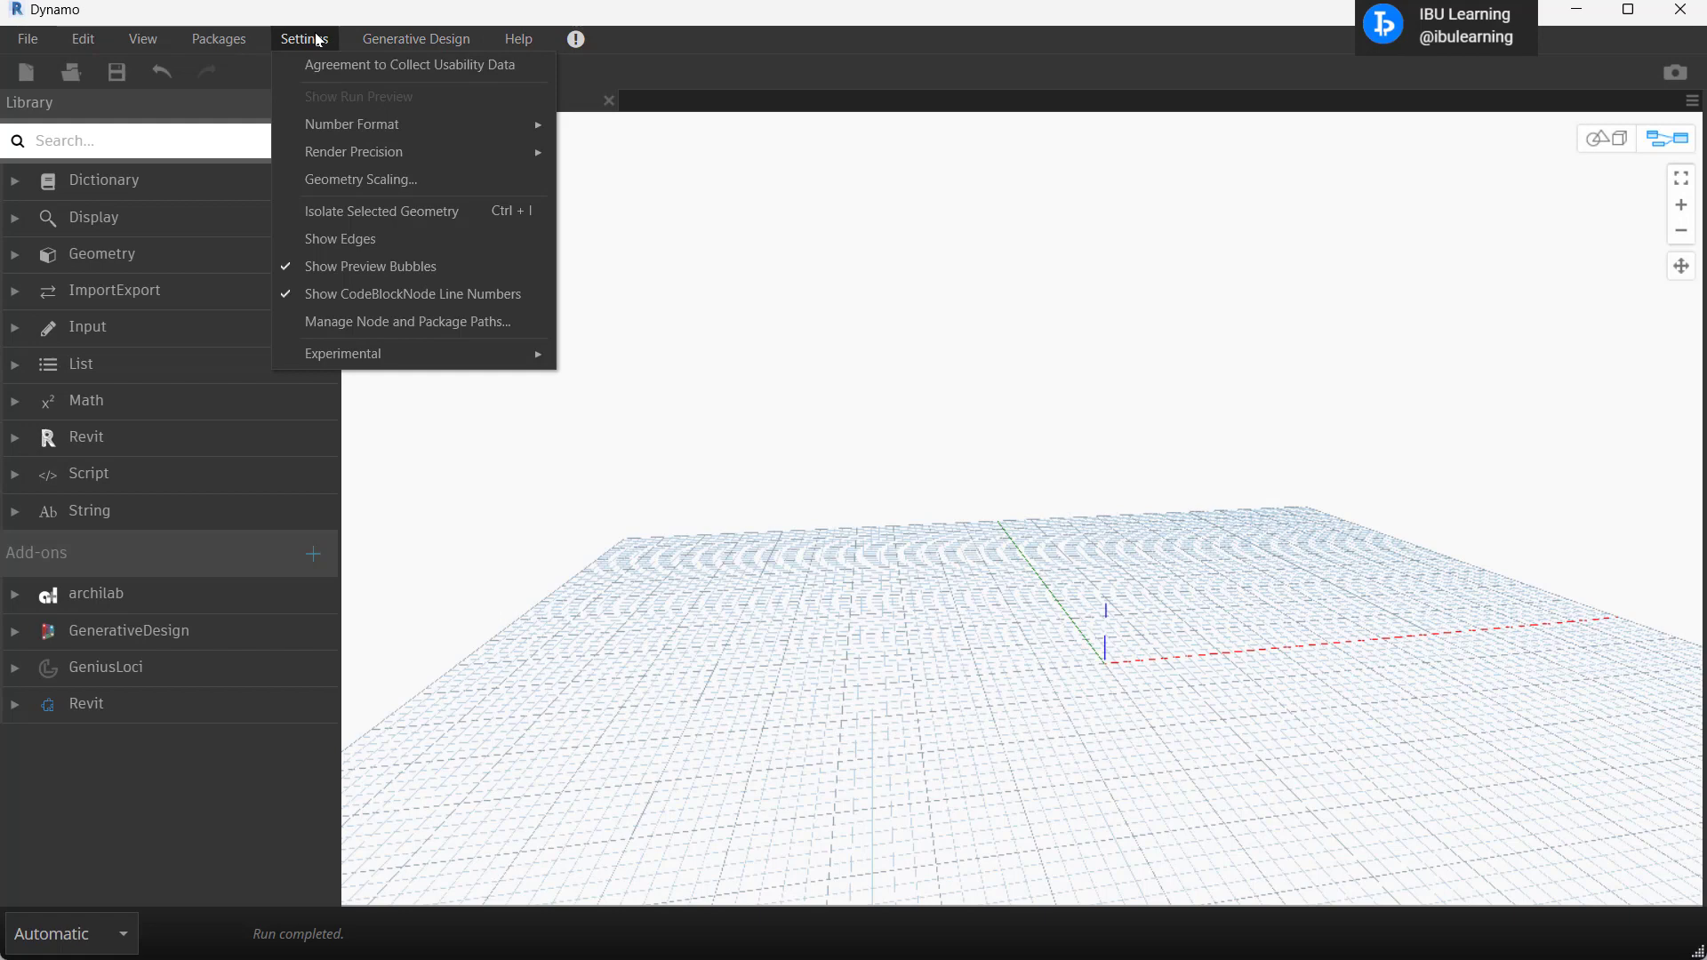
{"action": "left_click", "coordinate": [382, 320]}
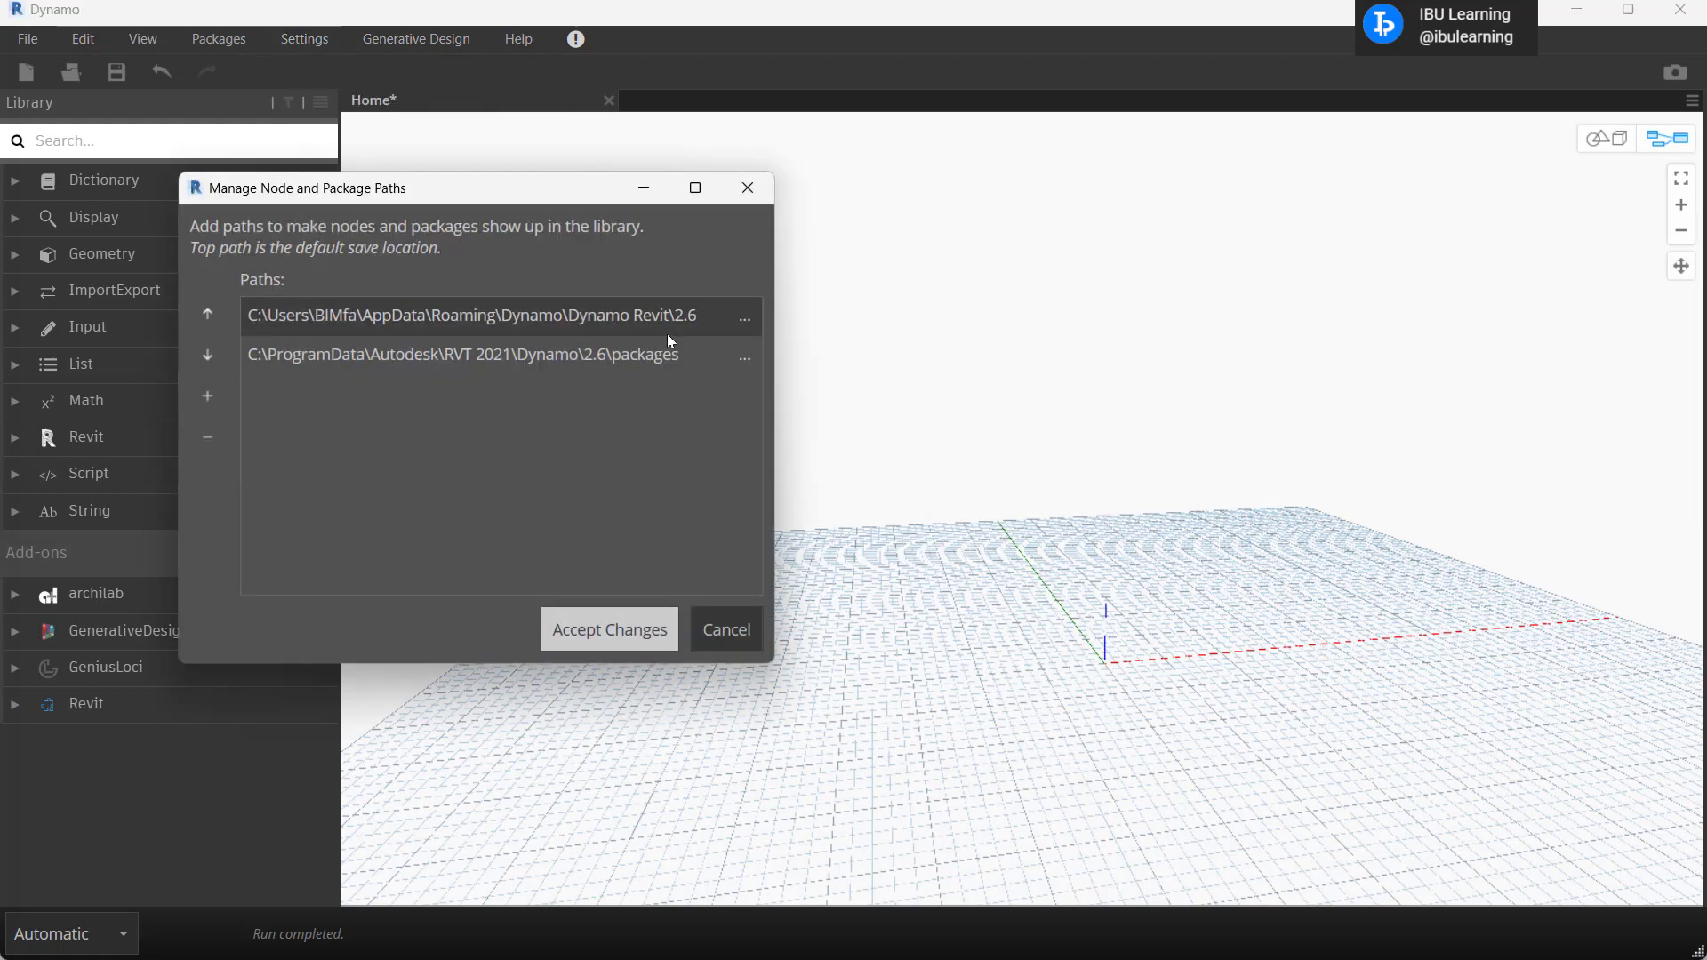
{"action": "left_click_drag", "start_coordinate": [537, 196], "coordinate": [916, 156]}
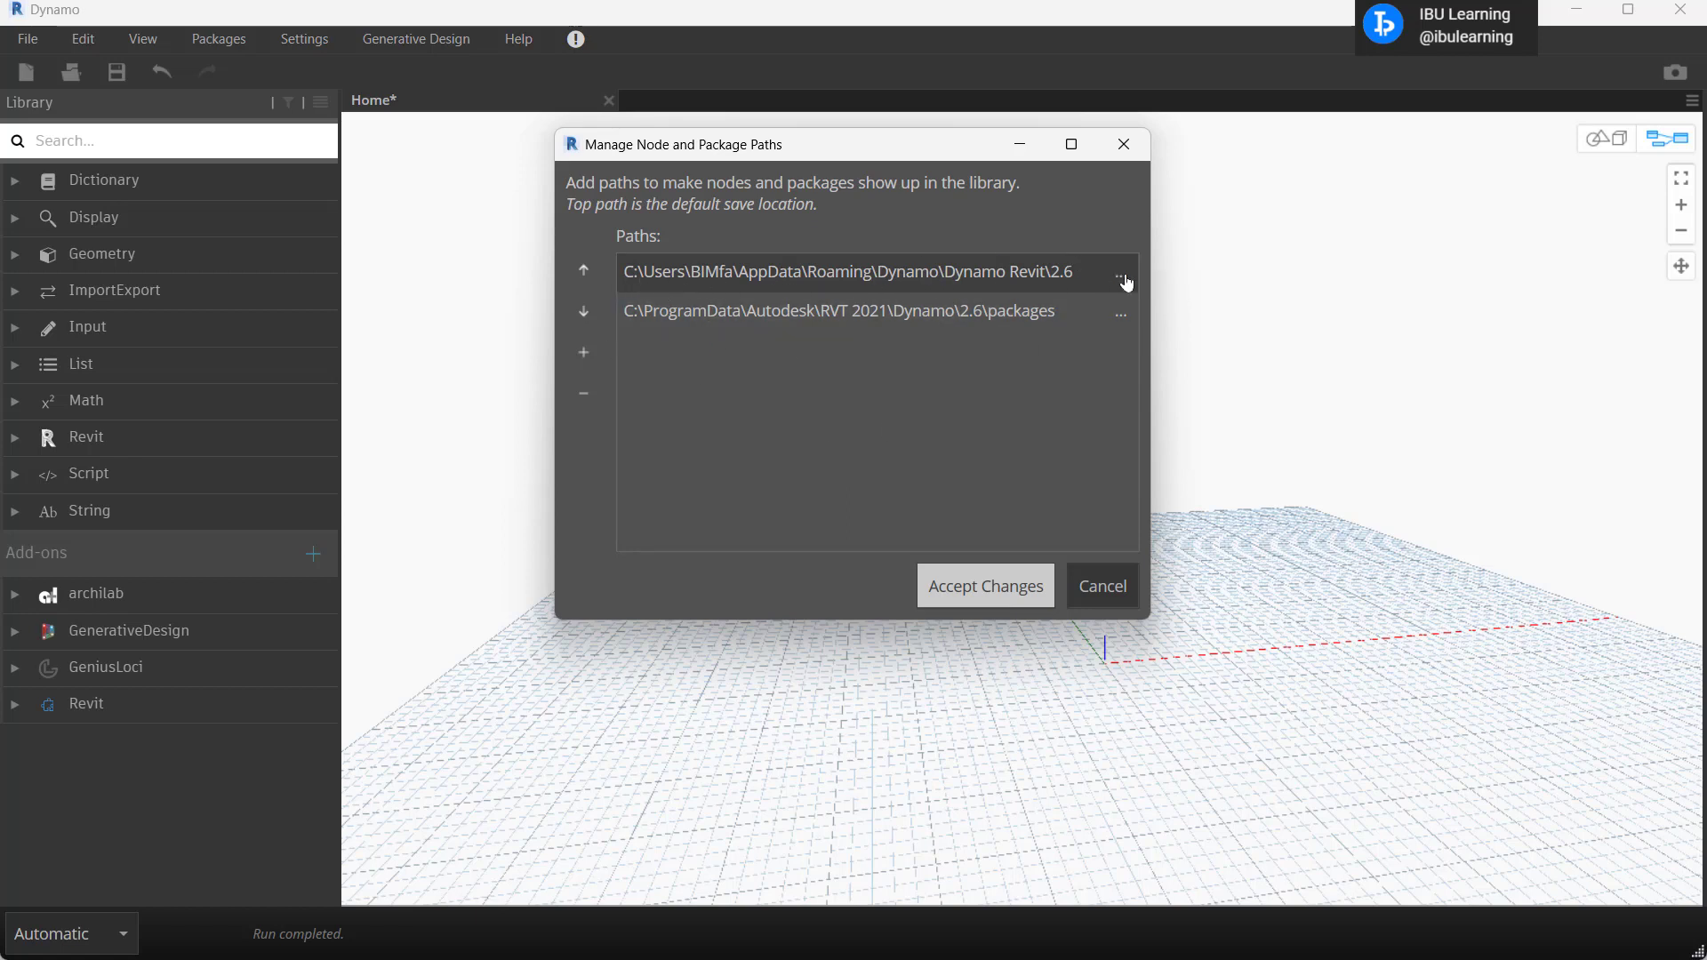
- Add a package path and browse to the Desktop's IBU Learning folder, showing its full path
{"action": "left_click", "coordinate": [583, 356]}
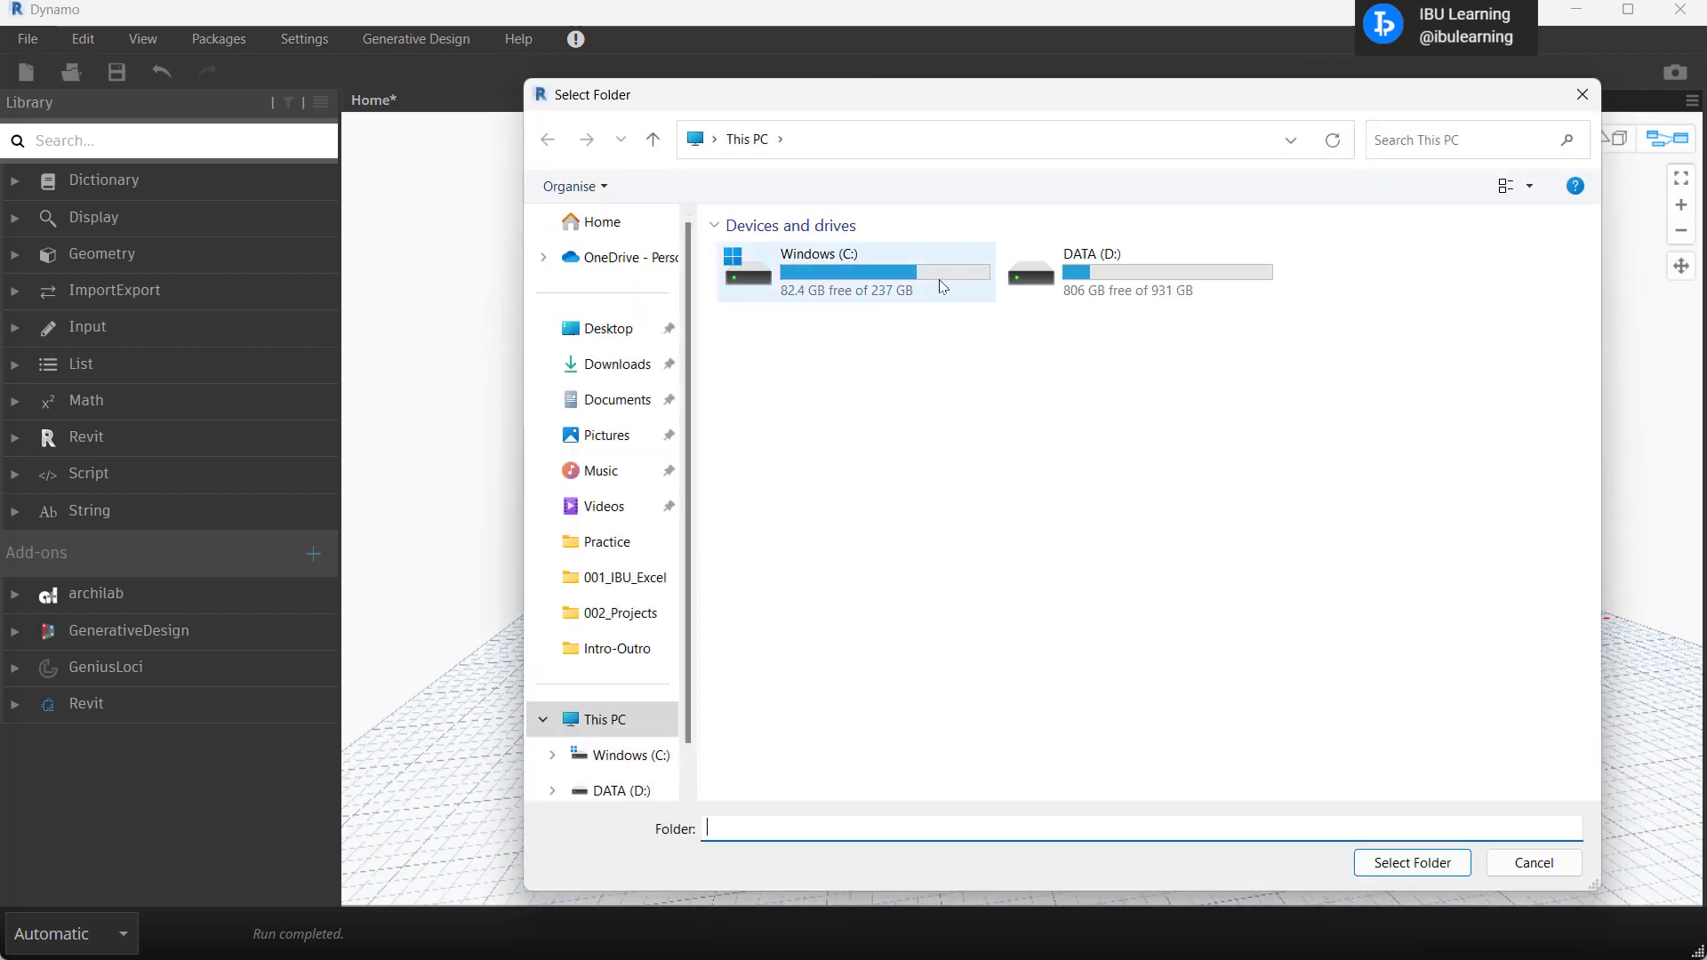
{"action": "left_click", "coordinate": [610, 331]}
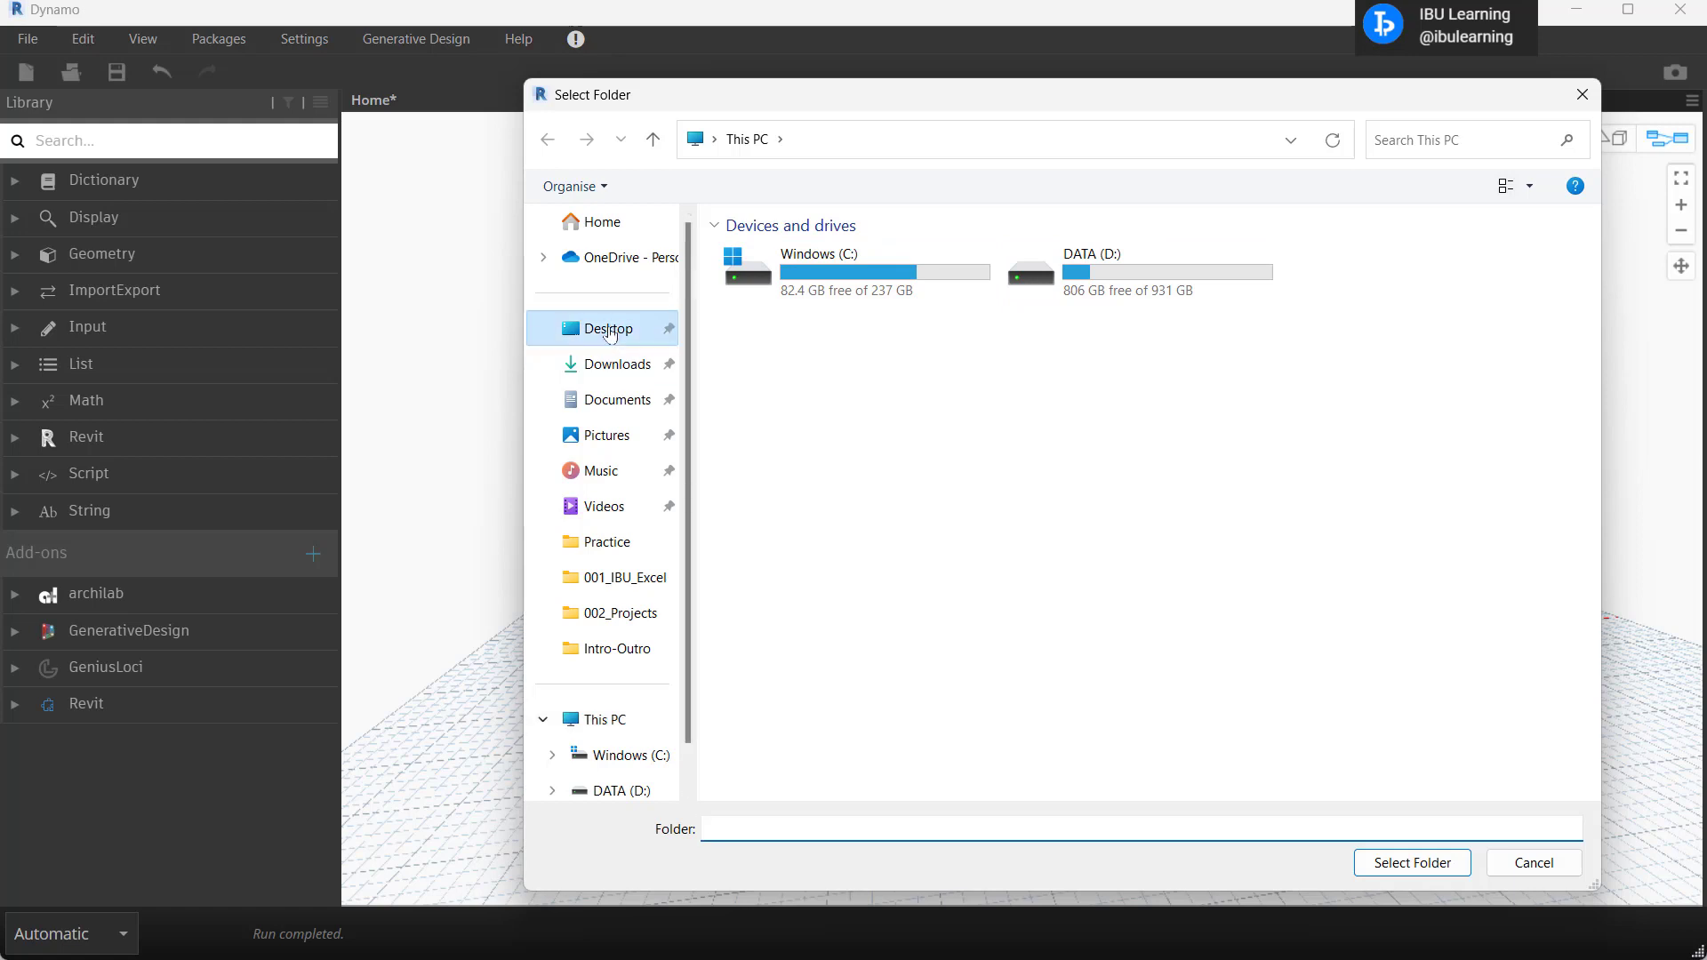
{"action": "left_click", "coordinate": [1024, 261]}
{"action": "double_click", "coordinate": [1025, 261]}
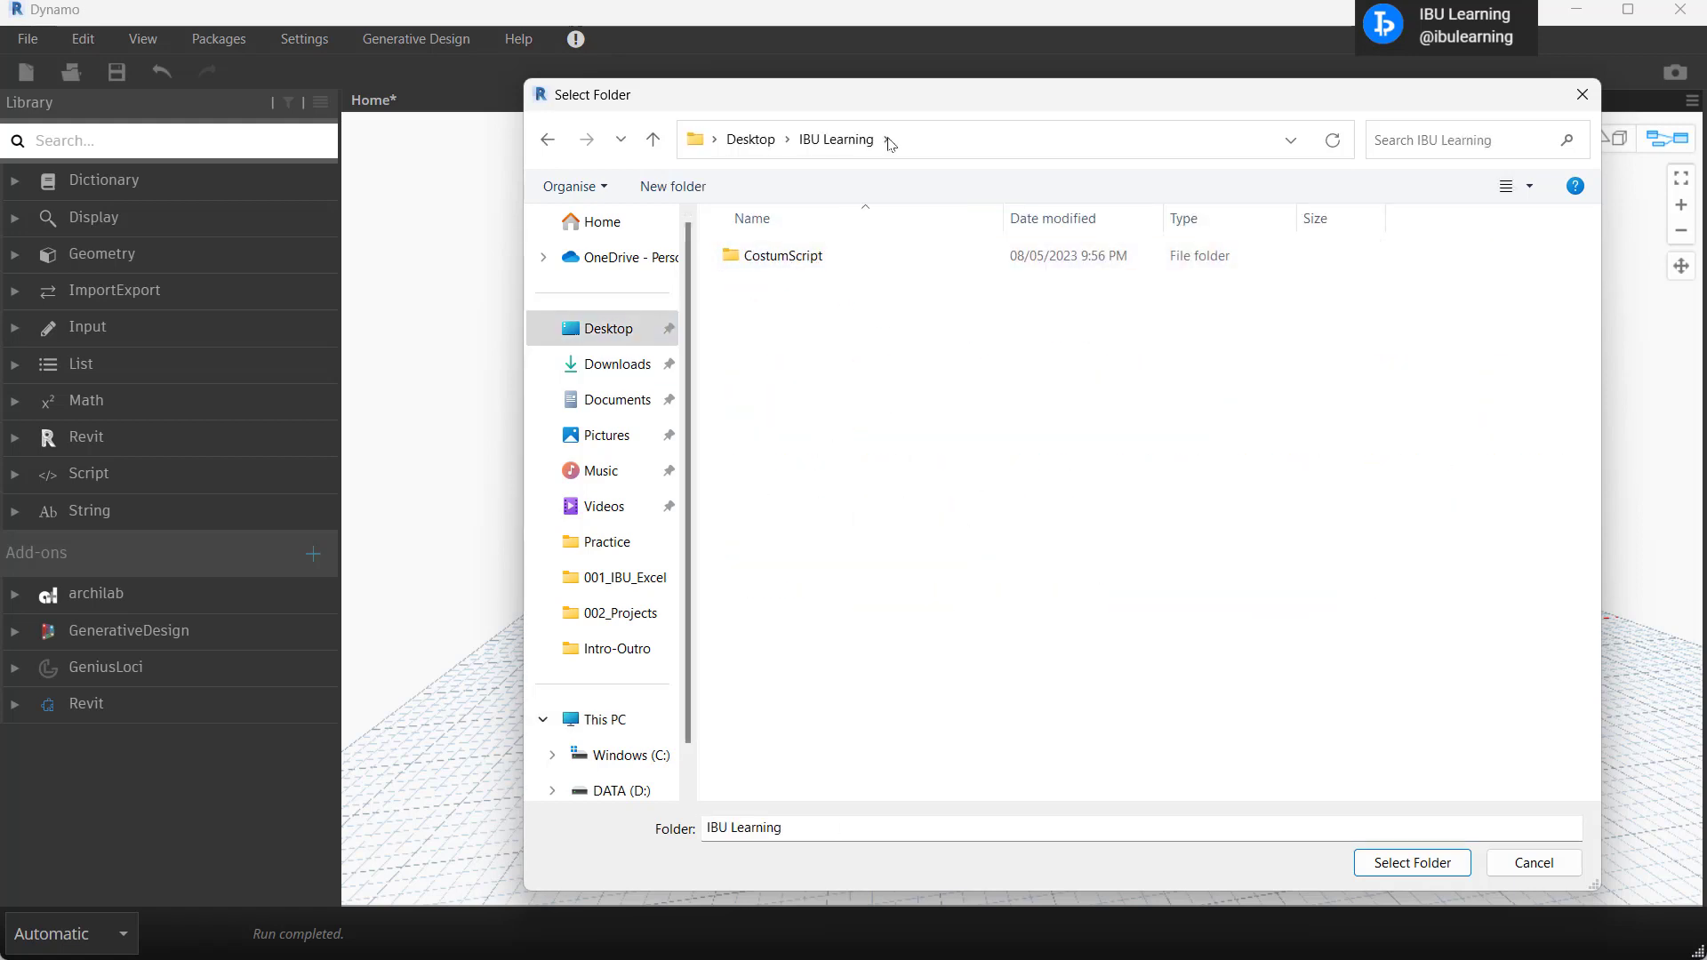
{"action": "left_click", "coordinate": [961, 139]}
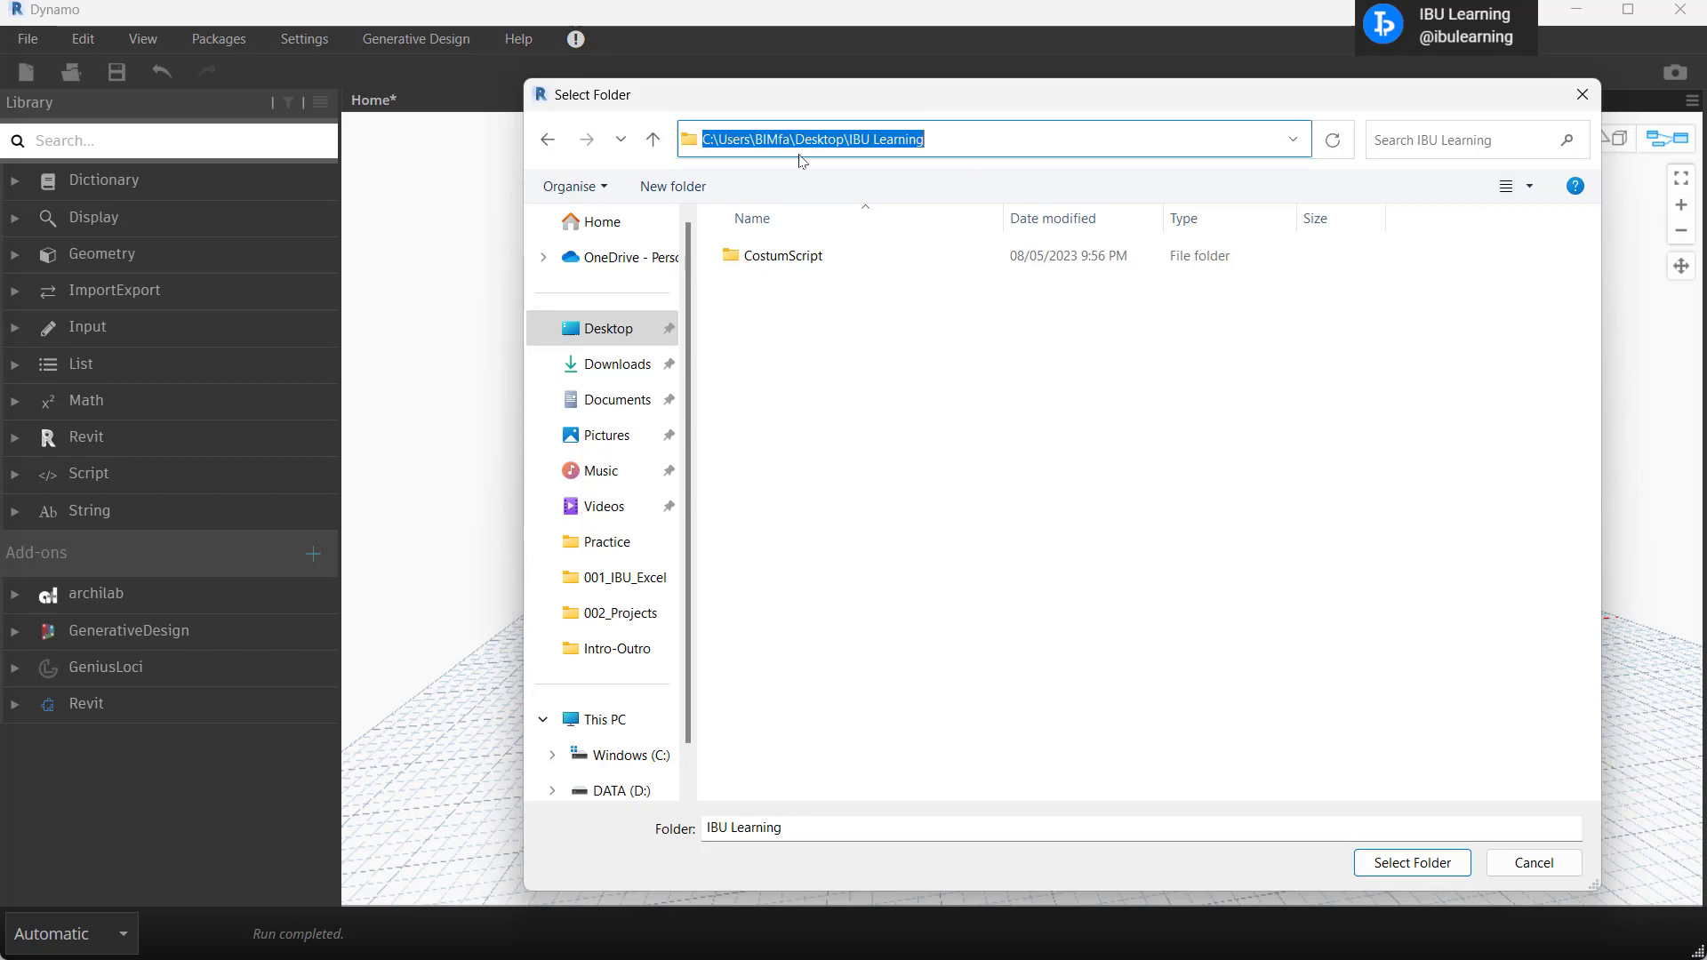
{"action": "left_click_drag", "start_coordinate": [841, 94], "coordinate": [601, 439]}
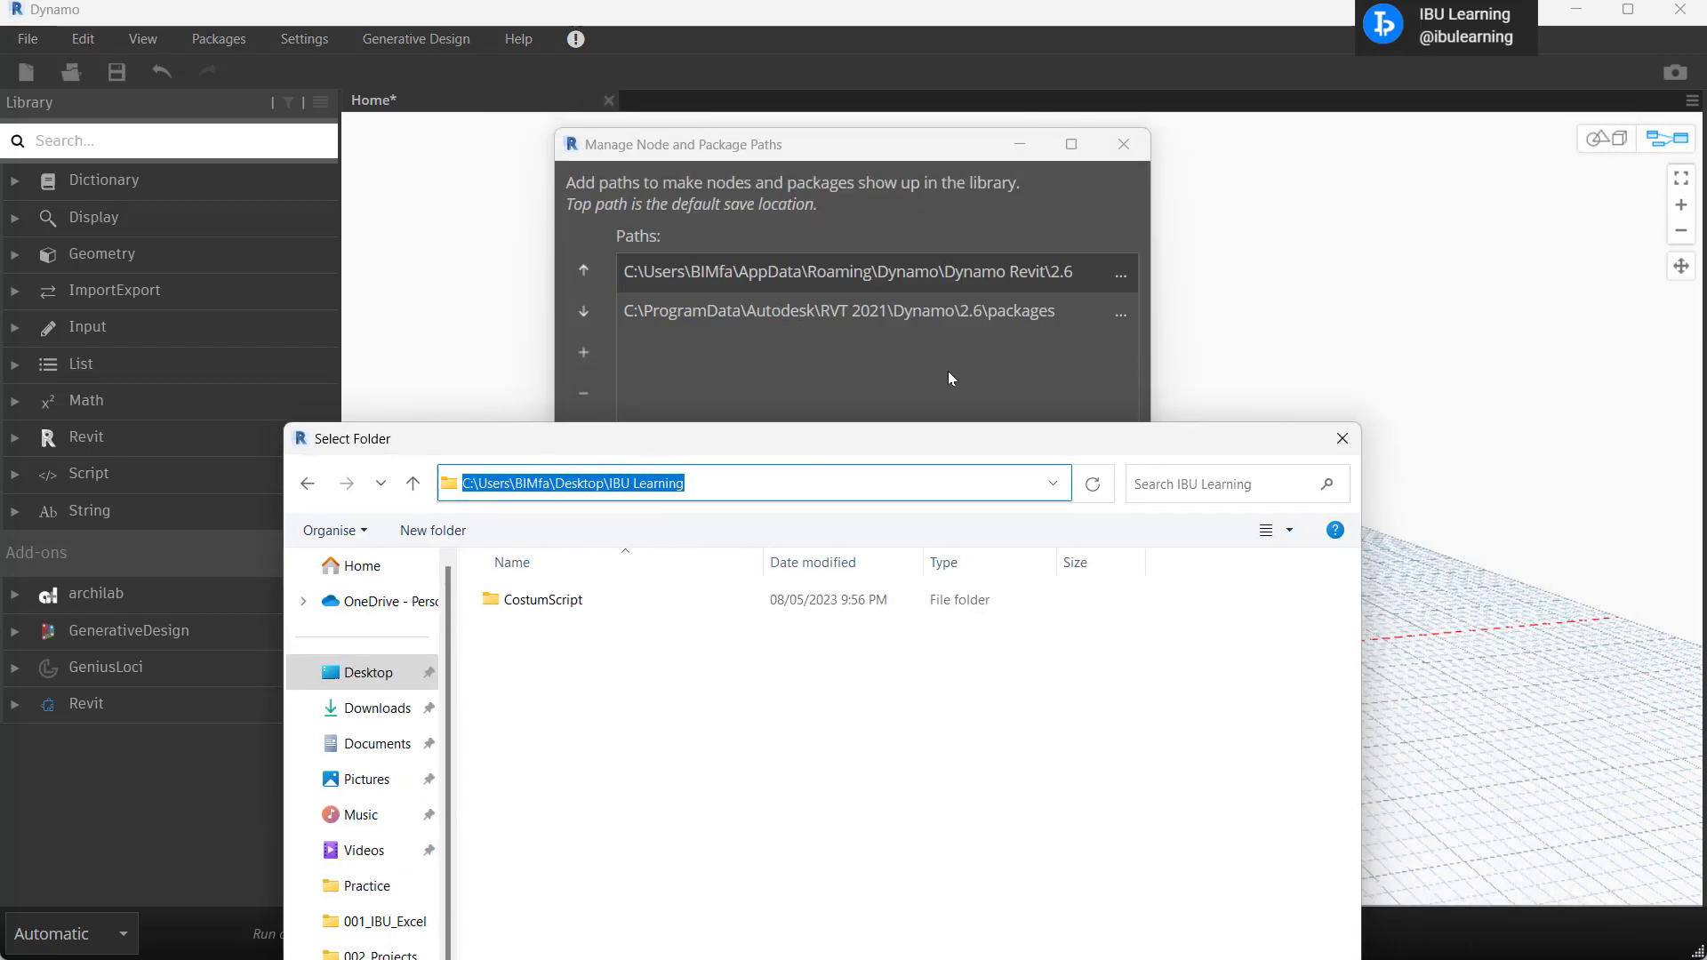
- Close Select Folder, remove the user AppData path, then Cancel to discard the changes
{"action": "left_click", "coordinate": [1345, 440]}
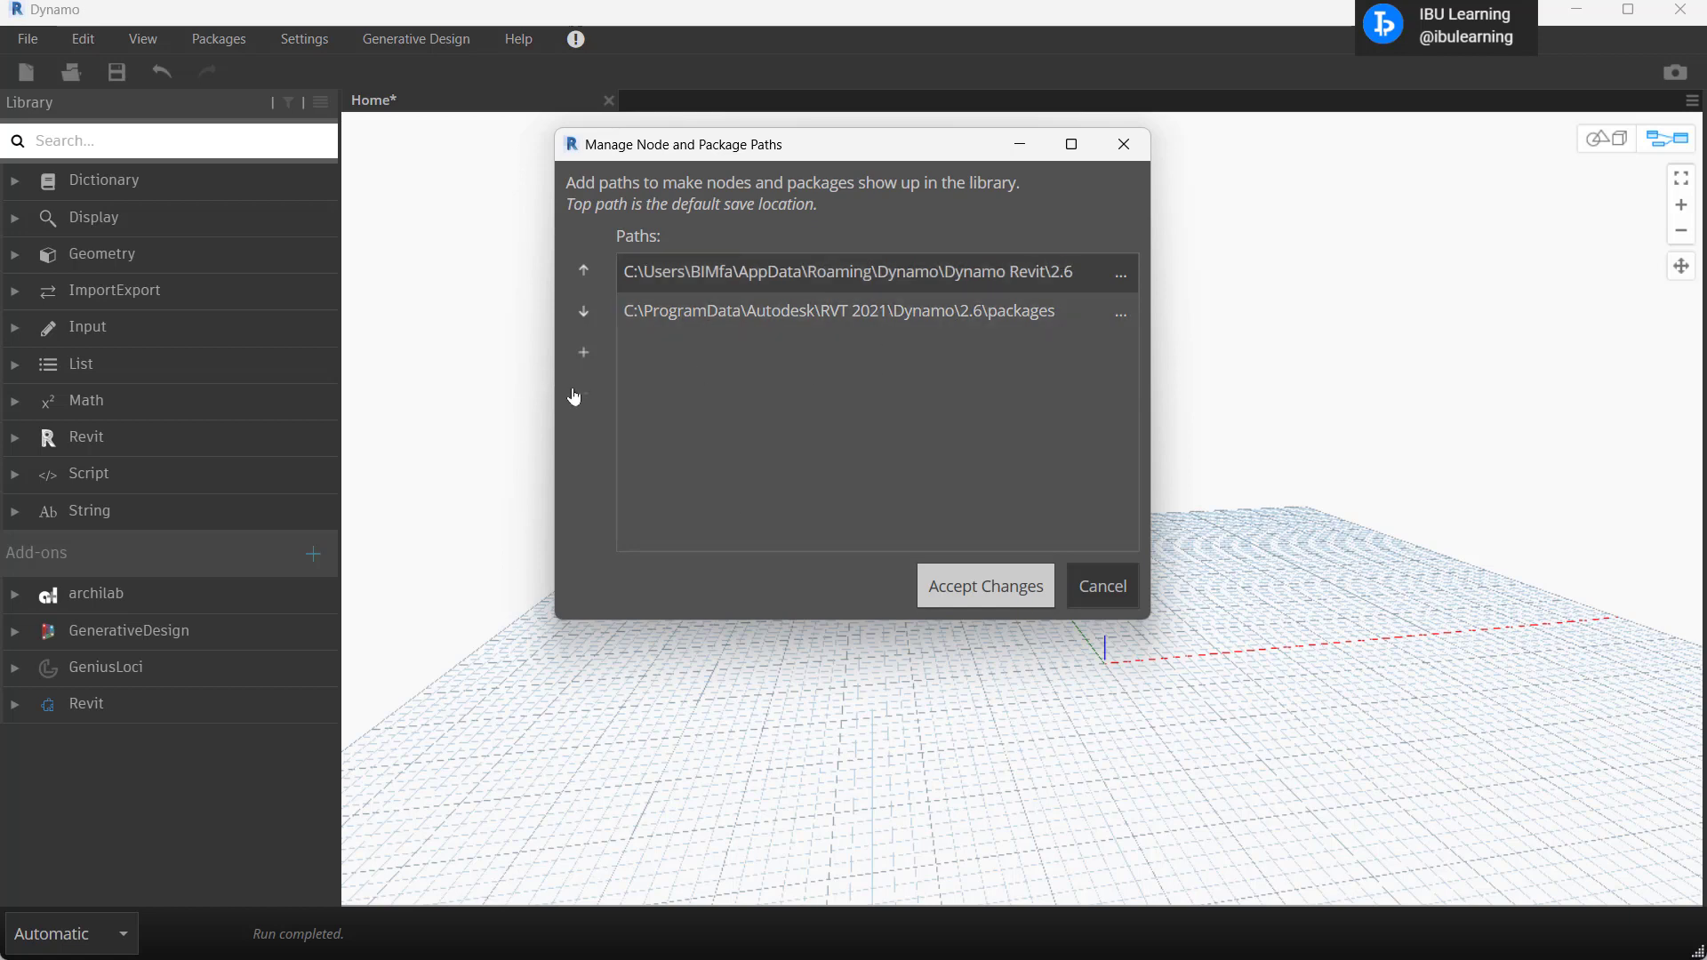
{"action": "left_click", "coordinate": [647, 321]}
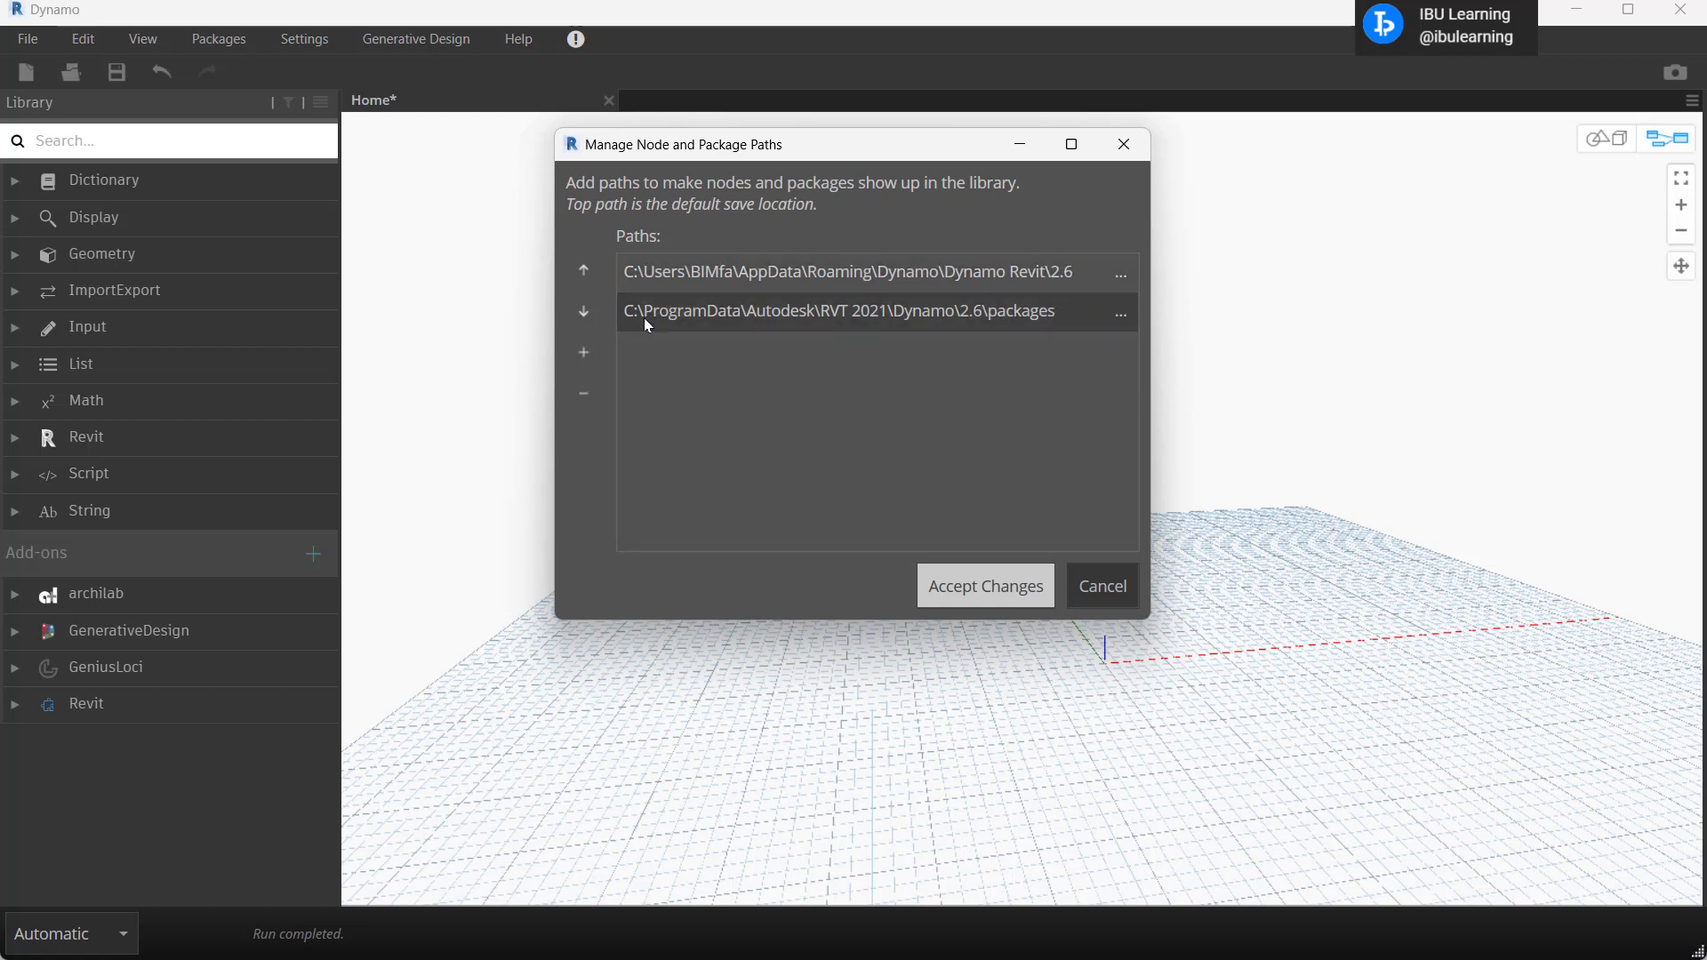
{"action": "left_click", "coordinate": [653, 274]}
{"action": "left_click", "coordinate": [584, 394]}
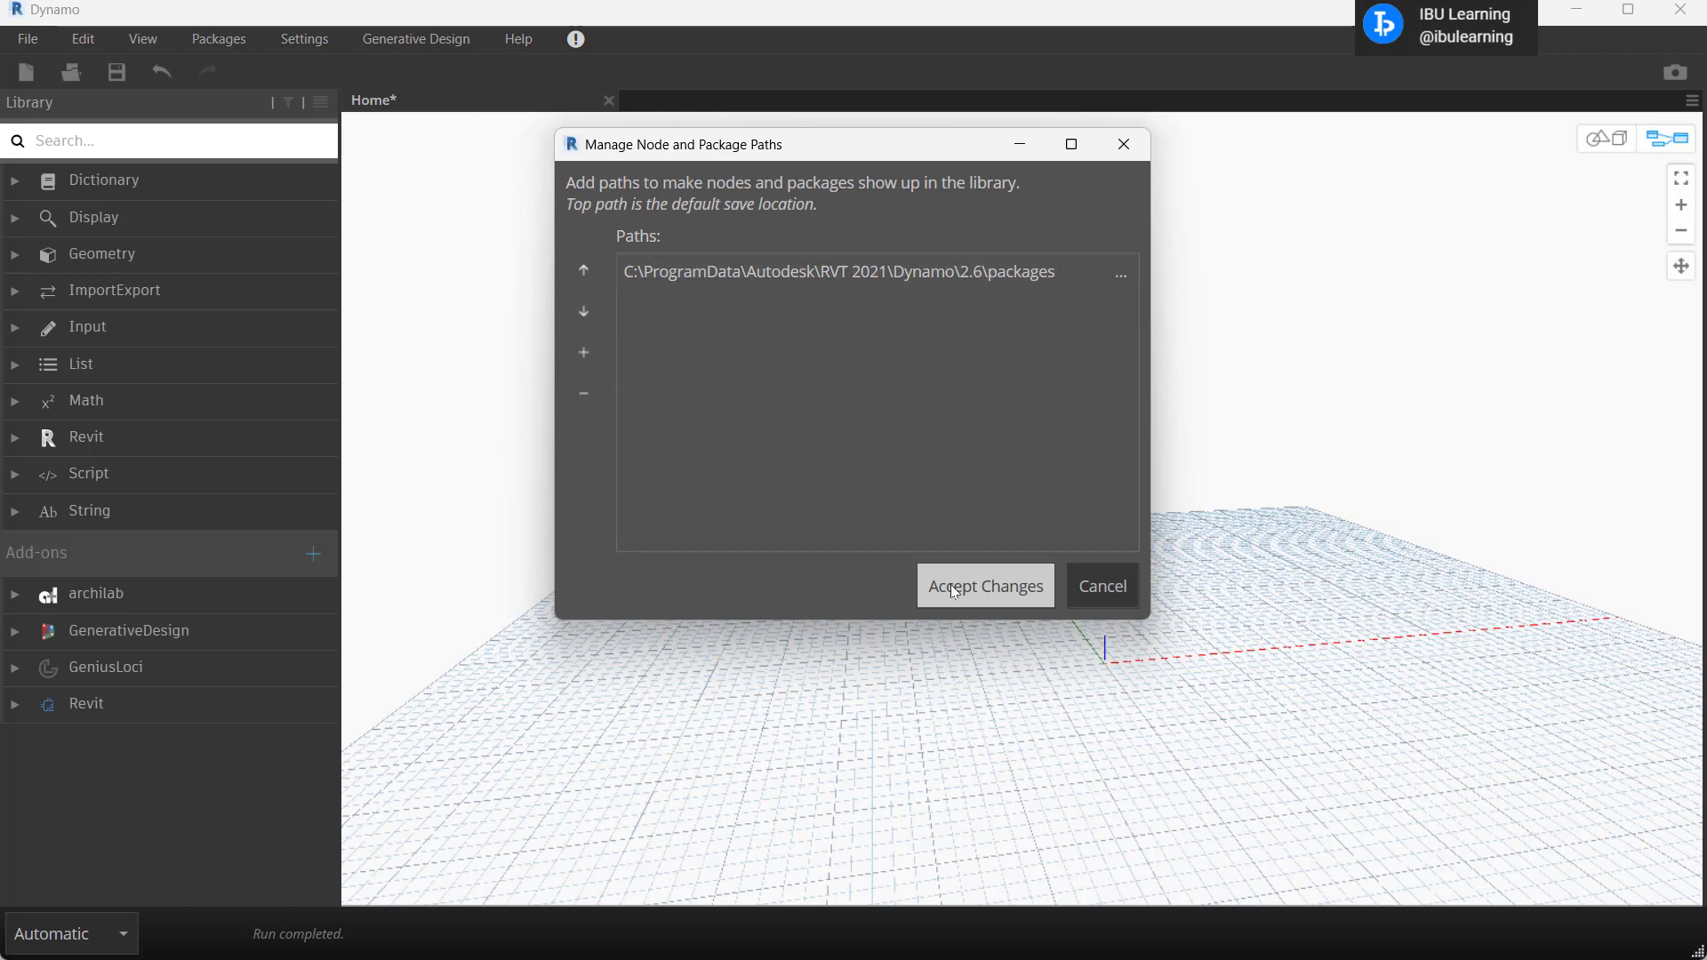
{"action": "left_click", "coordinate": [1125, 595]}
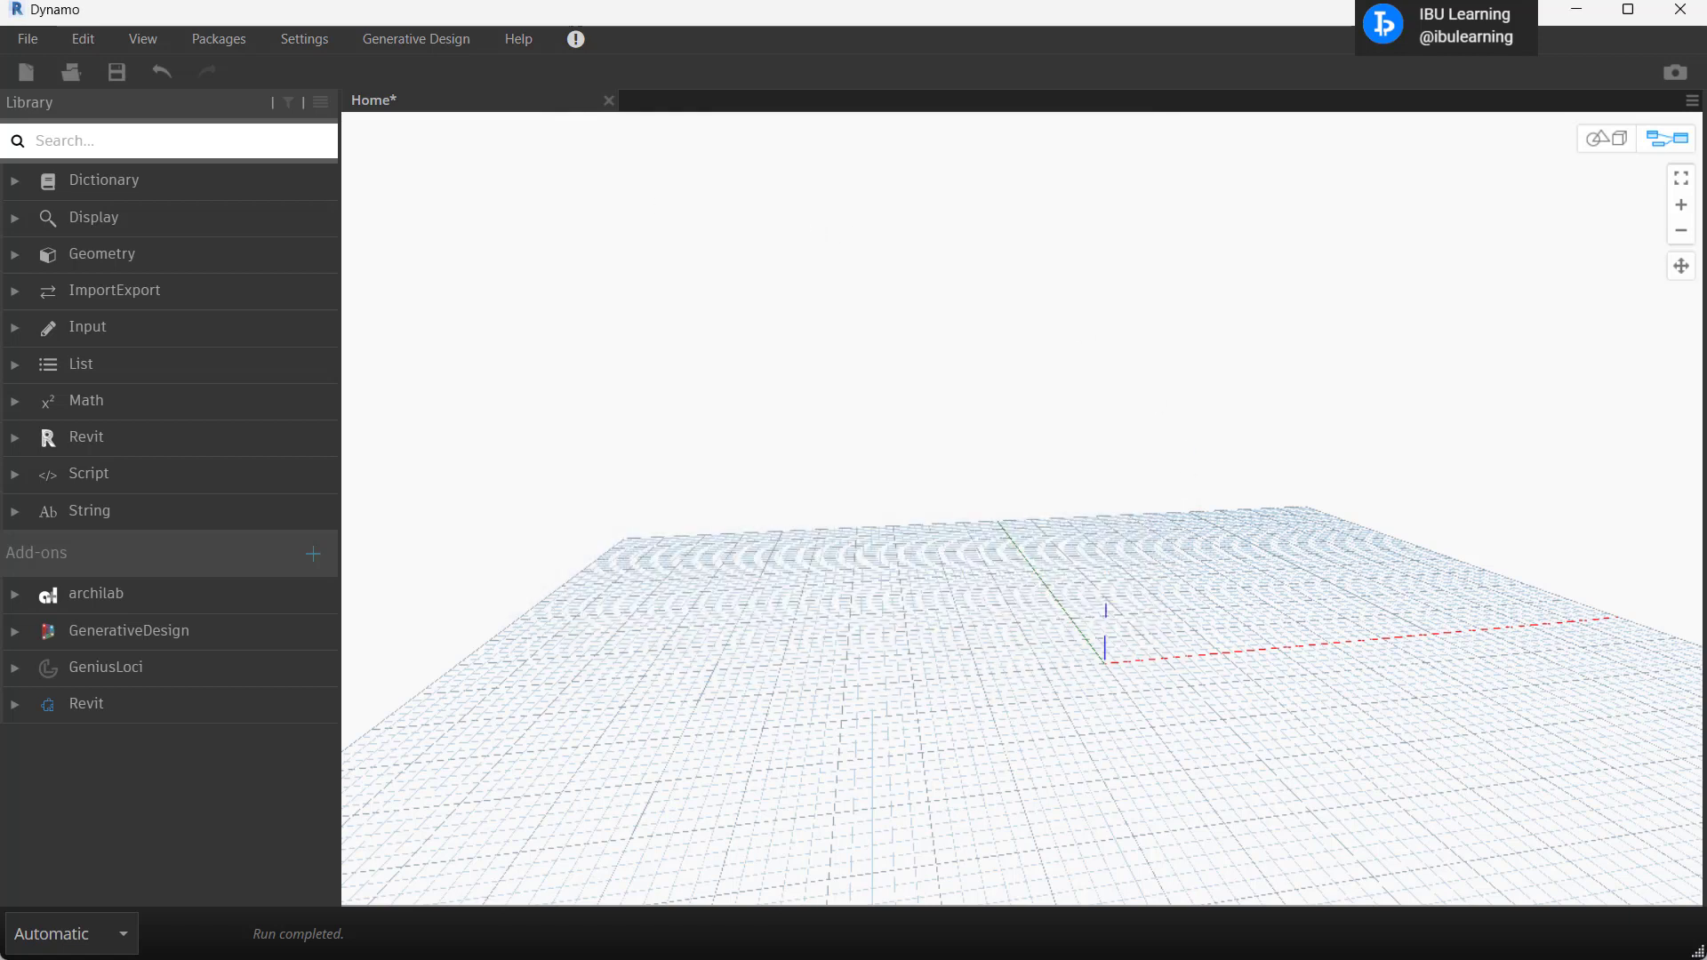